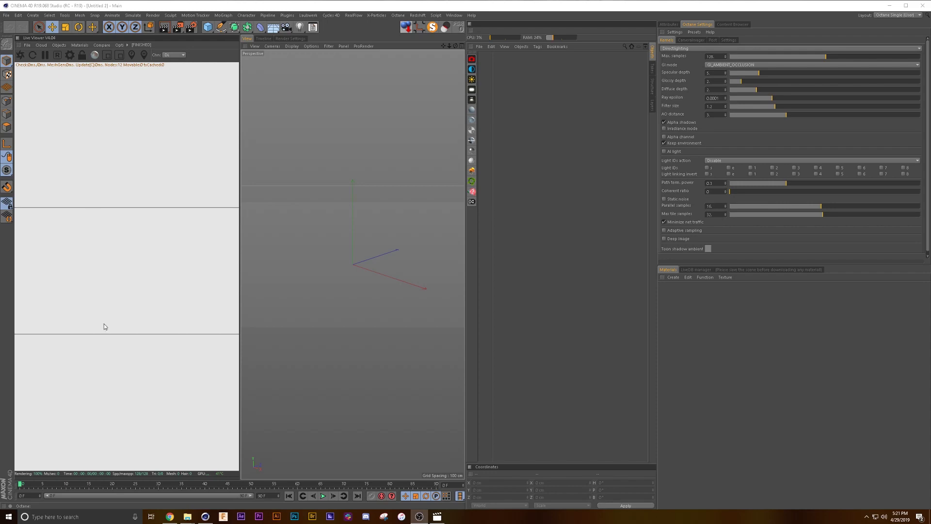
# Step: Watch the Bubble_Test2 clip in Movies & TV, then close the player
pyautogui.click(437, 516)
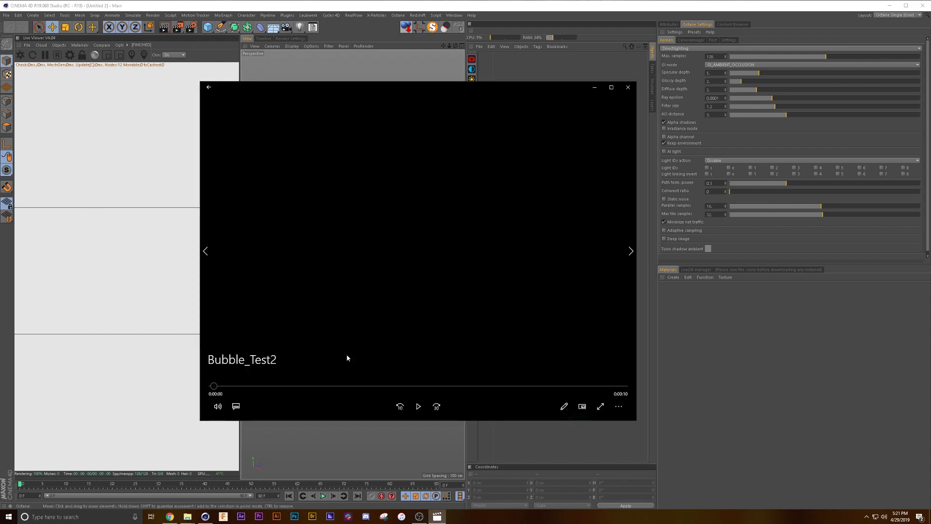
pyautogui.click(418, 406)
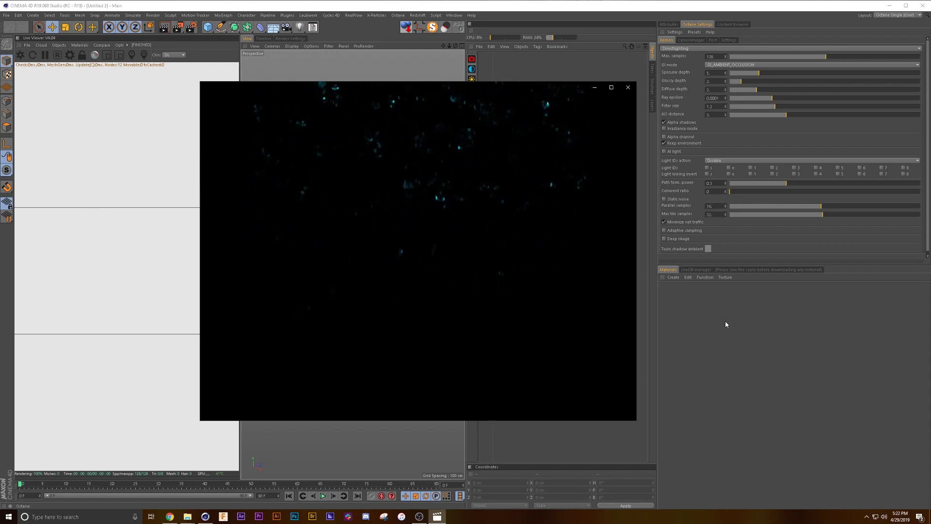
pyautogui.click(628, 87)
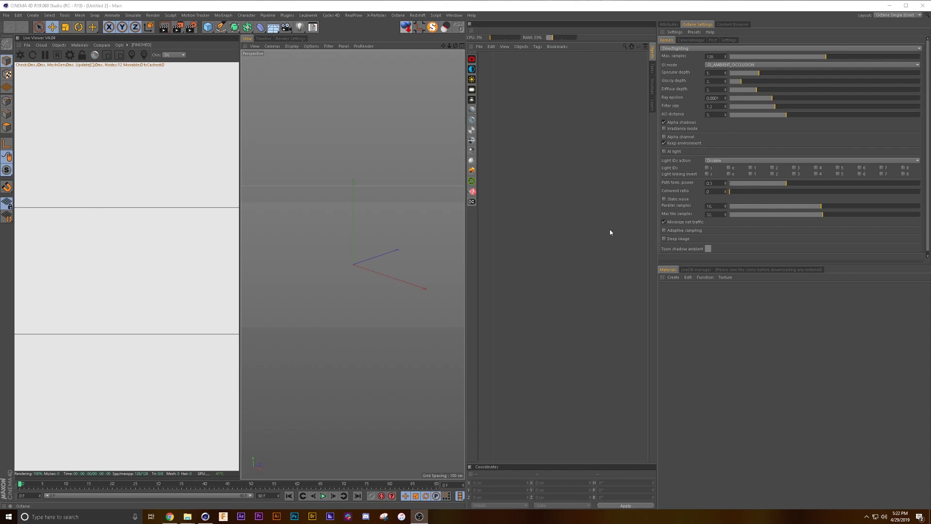
# Step: Add a Plane sized 1700 × 1000 cm with 50 × 50 segments
pyautogui.click(207, 27)
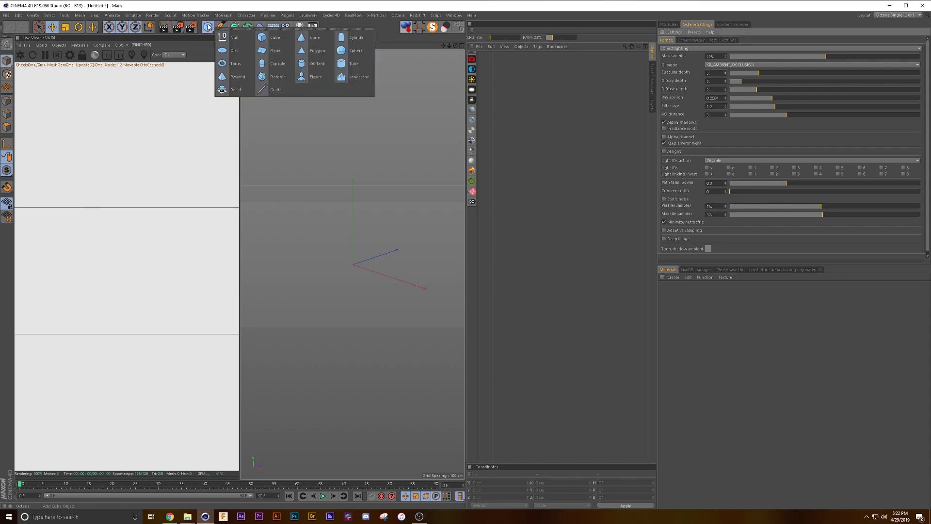
pyautogui.click(270, 51)
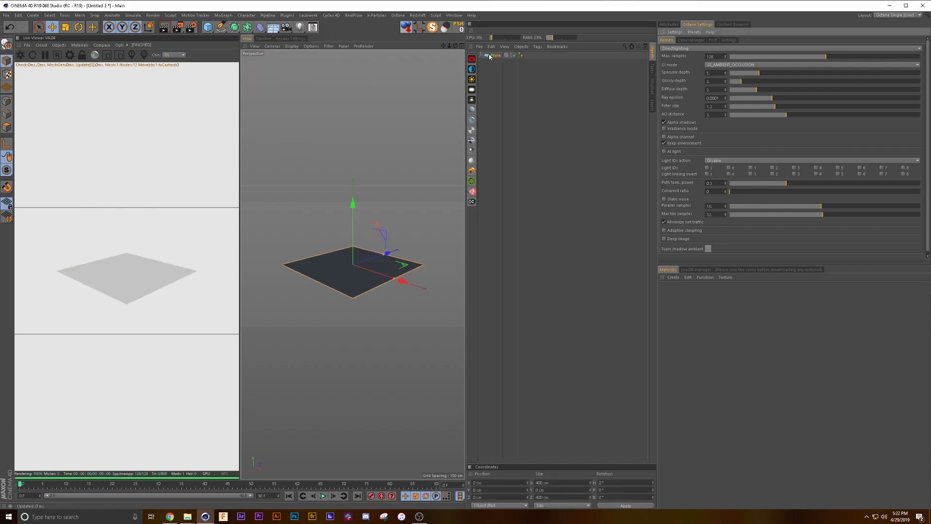
pyautogui.click(672, 25)
pyautogui.doubleClick(716, 65)
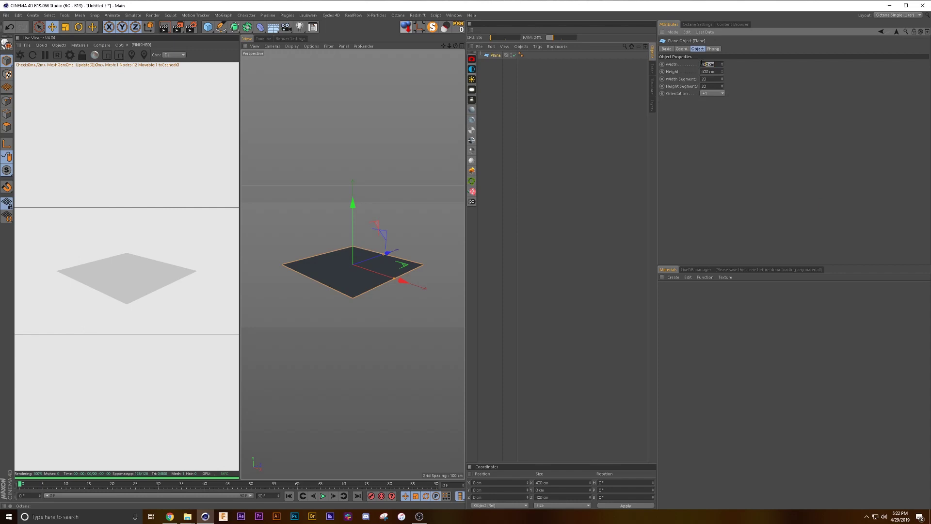
pyautogui.press('BackSpace')
pyautogui.press('Tab')
pyautogui.write('10')
pyautogui.press('Tab')
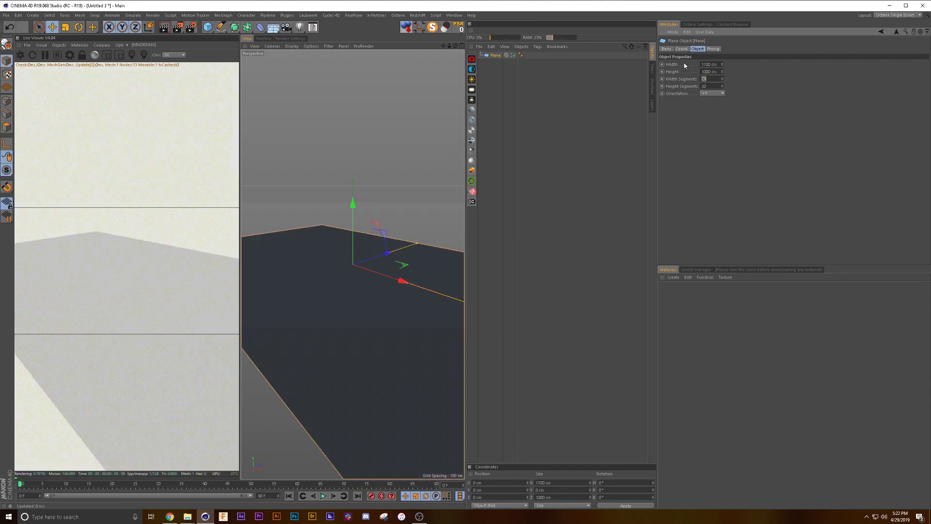
pyautogui.write('50')
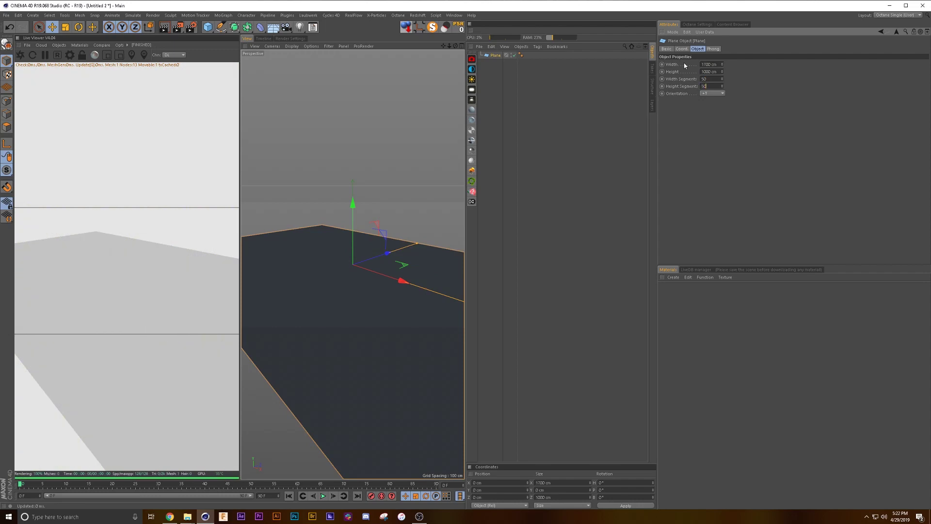
pyautogui.press('Tab')
pyautogui.write('50')
pyautogui.press('Return')
# Step: Switch the viewport to Gouraud Shading (Lines) to show the plane's polygons
pyautogui.click(290, 47)
pyautogui.click(298, 66)
pyautogui.keyDown('alt'); pyautogui.moveTo(361, 289); pyautogui.dragTo(351, 269); pyautogui.keyUp('alt')
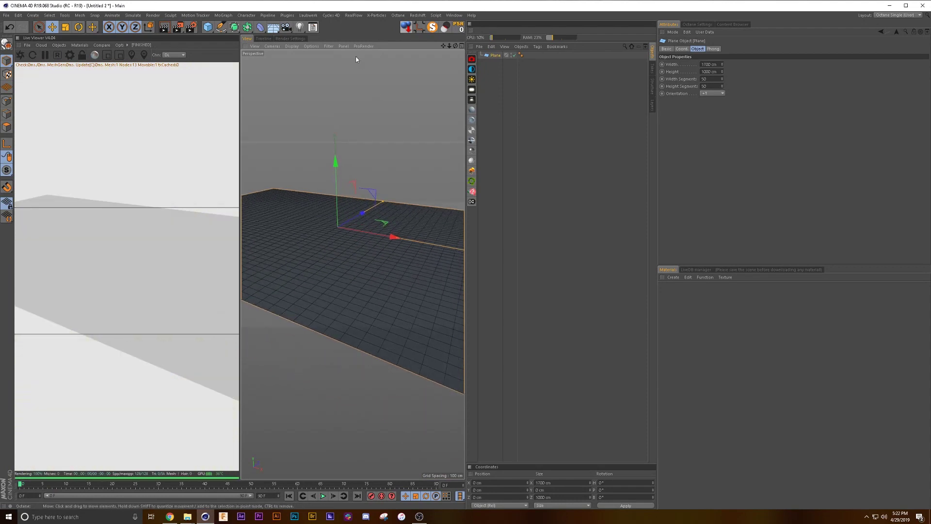
# Step: Add a Displacer deformer under the plane, driven by a Noise shader
pyautogui.click(260, 28)
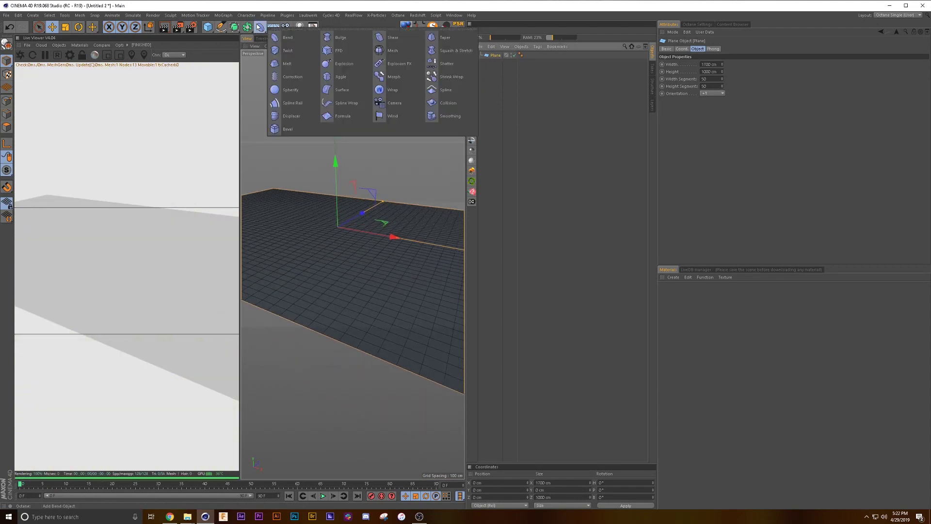
pyautogui.keyDown('shift'); pyautogui.click(292, 117); pyautogui.keyUp('shift')
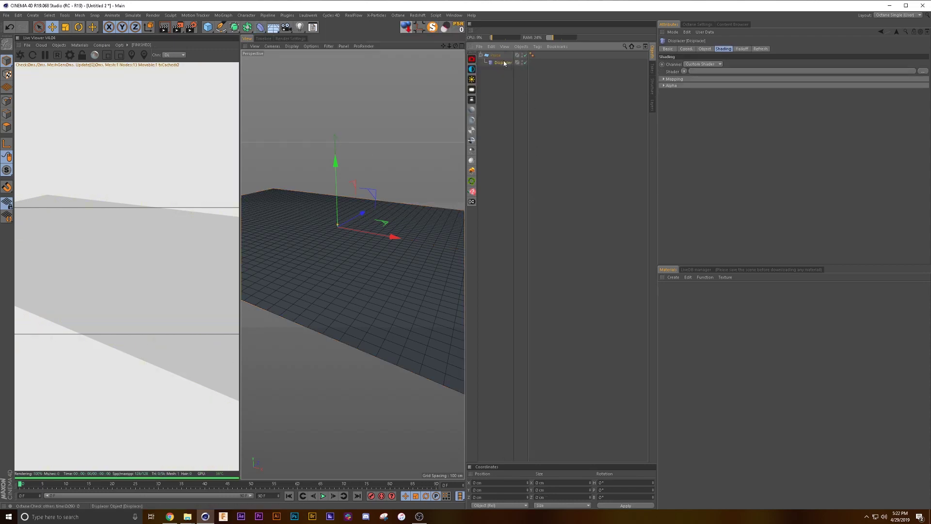
pyautogui.click(684, 70)
pyautogui.click(705, 147)
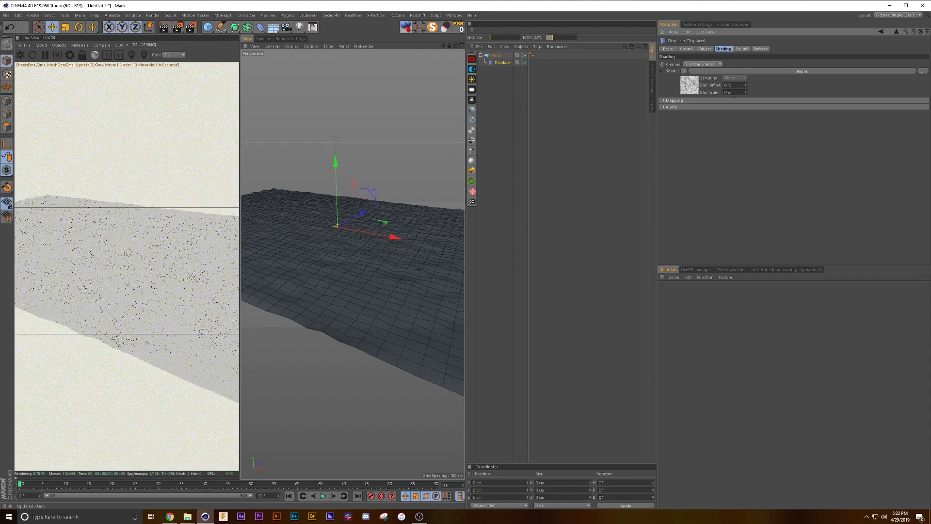
# Step: Set the noise to Displaced Turbulence with 150% Global Scale and 50% Contrast
pyautogui.click(715, 72)
pyautogui.click(719, 128)
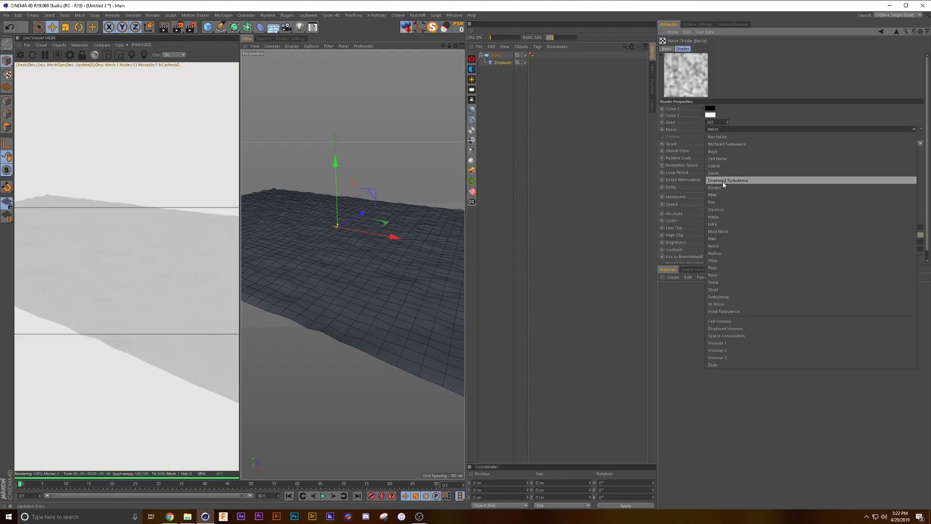
pyautogui.click(759, 182)
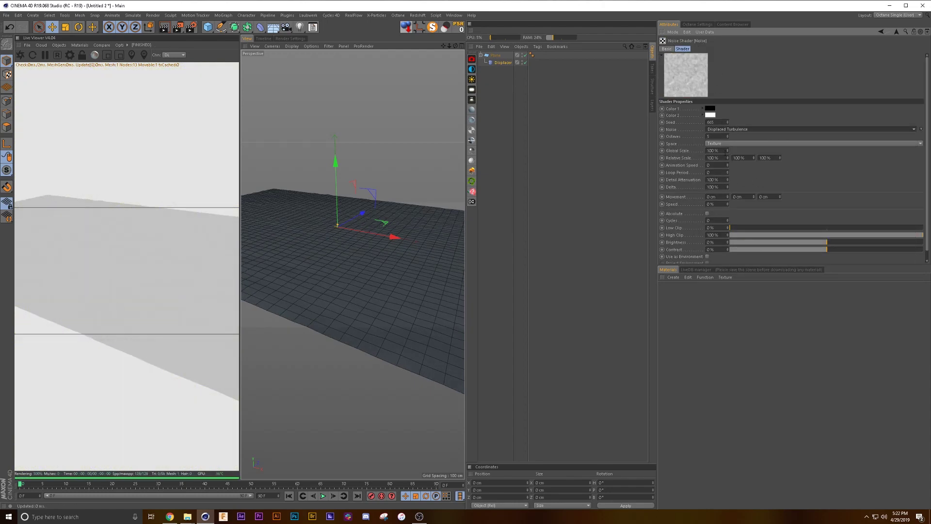
pyautogui.click(711, 150)
pyautogui.write('150')
pyautogui.press('Return')
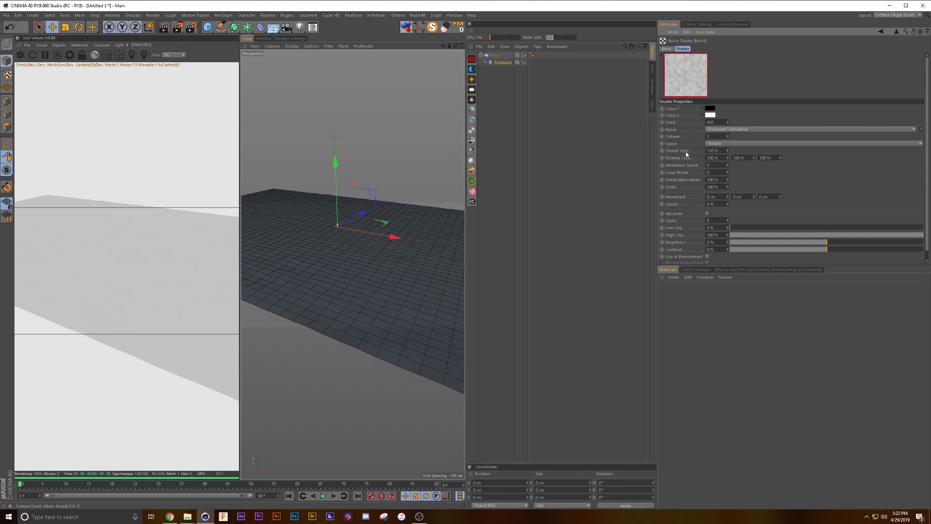
pyautogui.click(720, 250)
pyautogui.write('50')
pyautogui.press('Return')
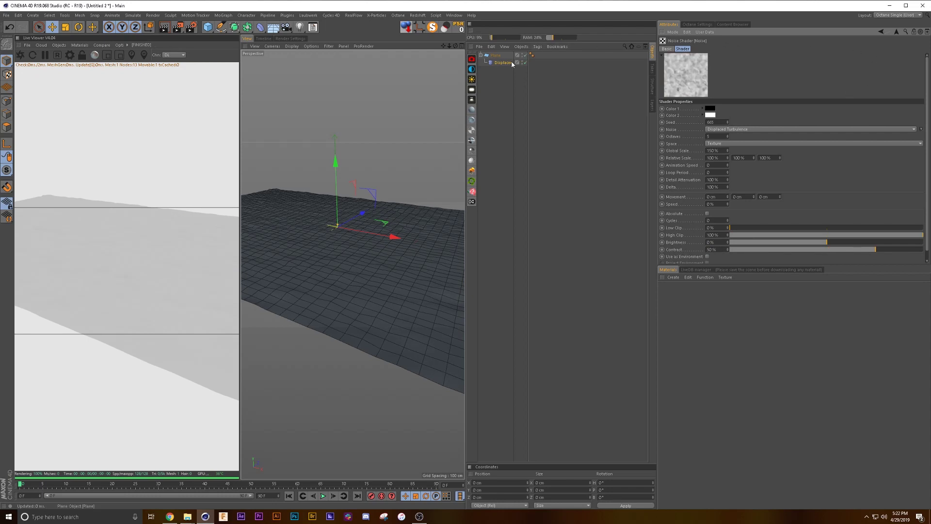
# Step: Set the Displacer's height to 35 cm
pyautogui.click(504, 62)
pyautogui.click(705, 49)
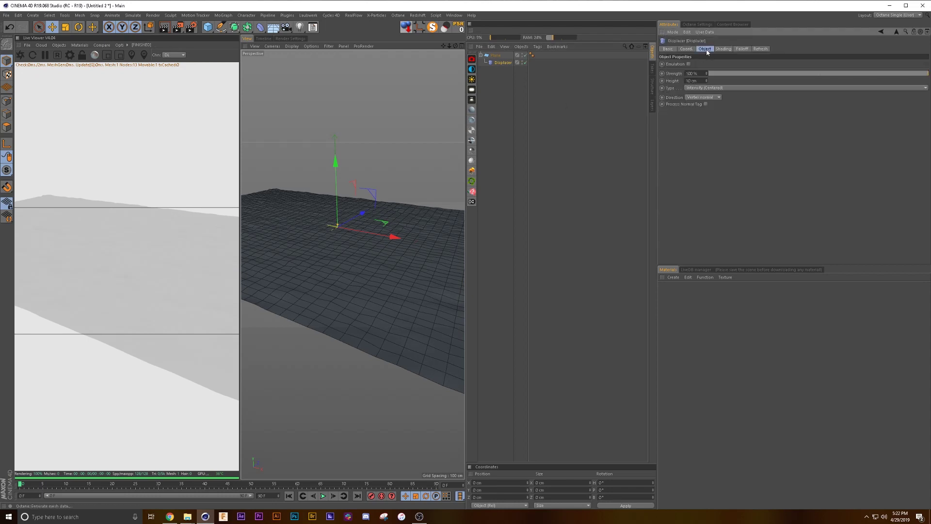
pyautogui.doubleClick(692, 80)
pyautogui.write('35')
pyautogui.press('Return')
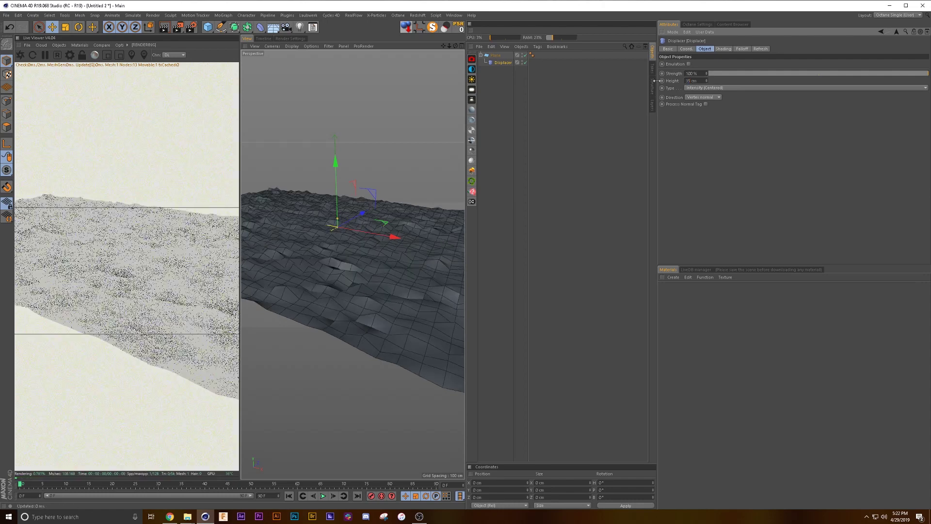
# Step: Set the noise Animation Speed to 0.01 and Loop Period to 10
pyautogui.click(721, 49)
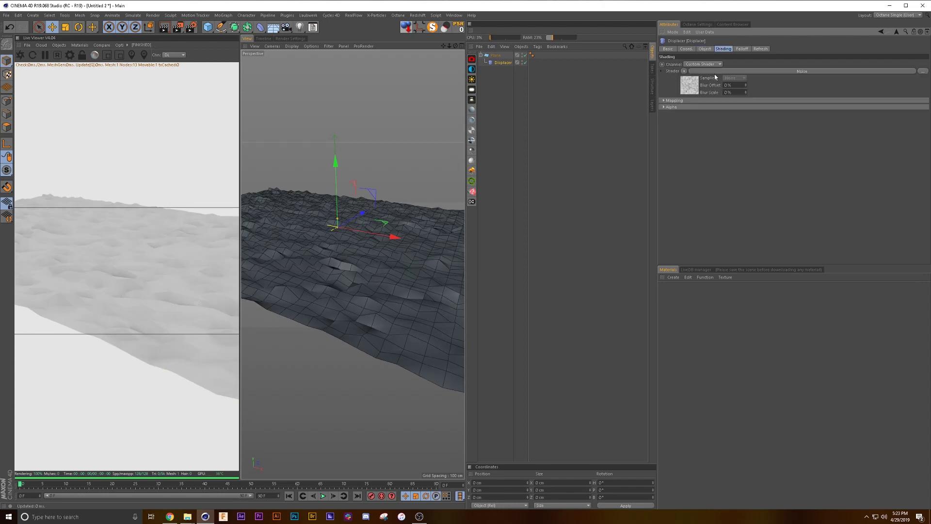
pyautogui.click(714, 74)
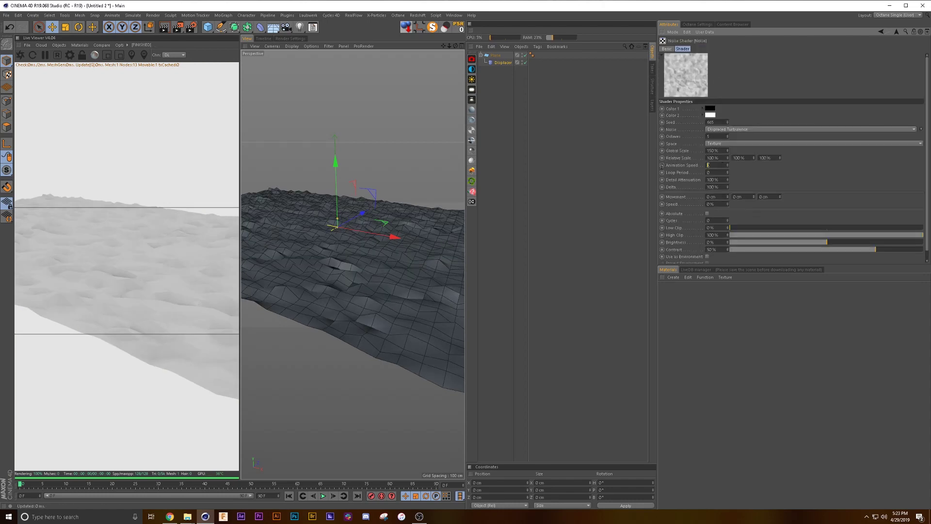
pyautogui.press('Tab')
pyautogui.write('10')
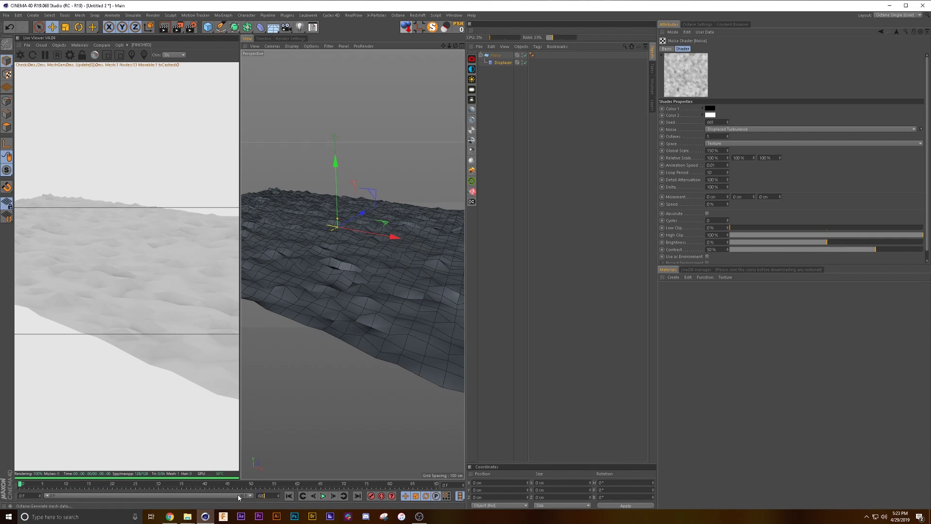
# Step: Extend the timeline to 600 frames and play back the rippling surface
pyautogui.press('Return')
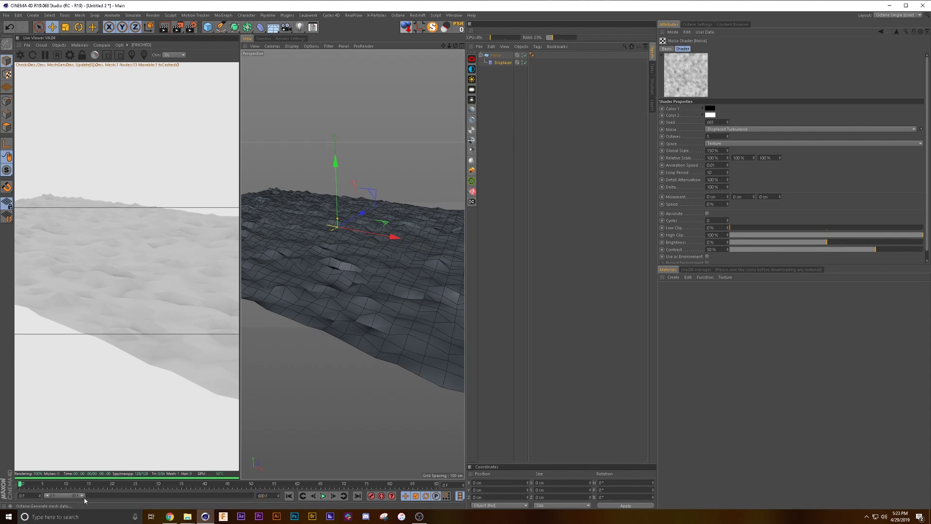
pyautogui.moveTo(83, 496); pyautogui.dragTo(45, 496)
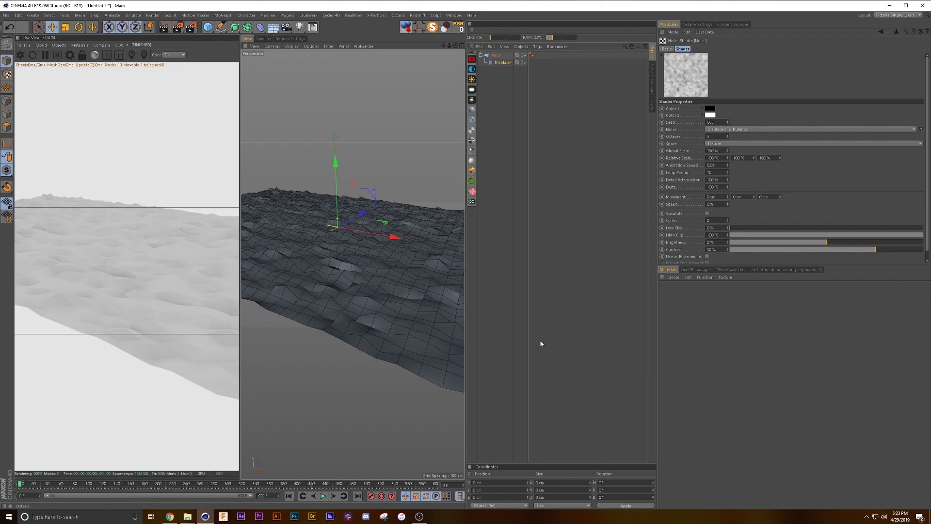
pyautogui.click(323, 496)
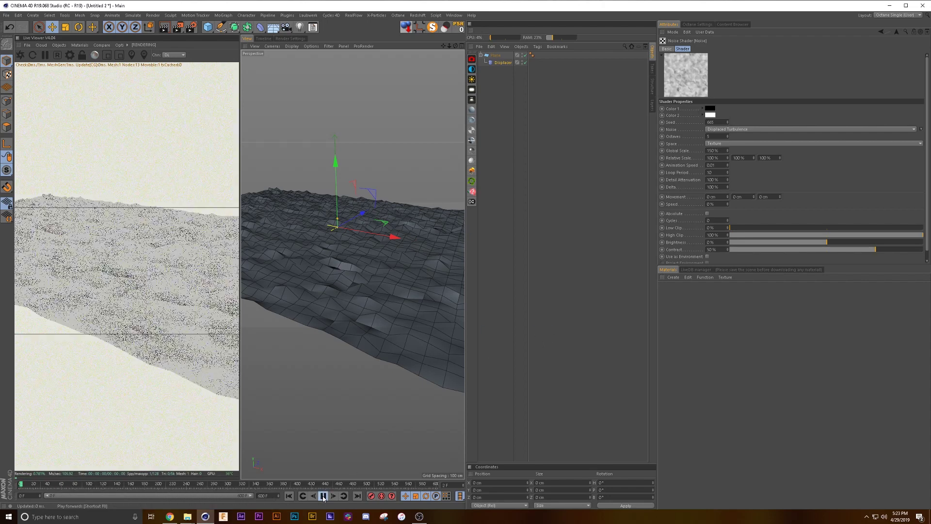
pyautogui.click(45, 55)
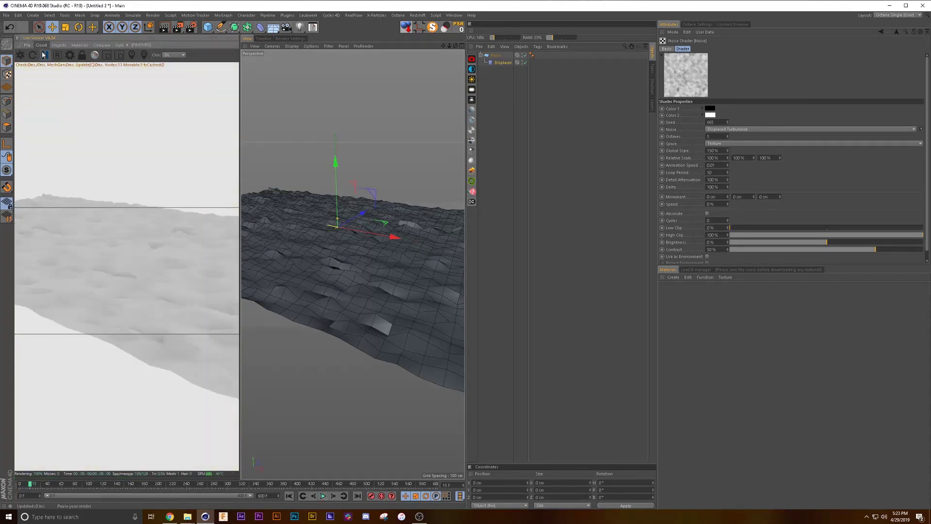
pyautogui.click(323, 496)
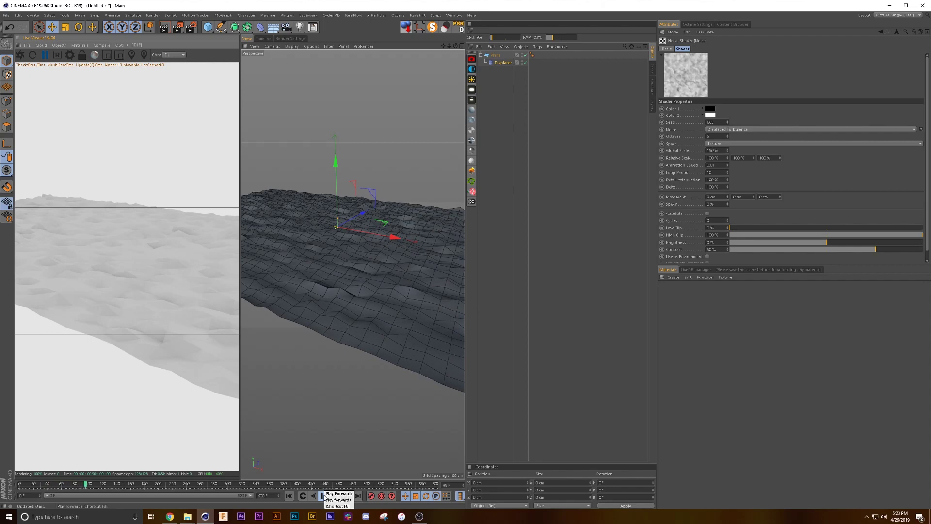
pyautogui.keyDown('alt'); pyautogui.moveTo(417, 268); pyautogui.dragTo(388, 264); pyautogui.keyUp('alt')
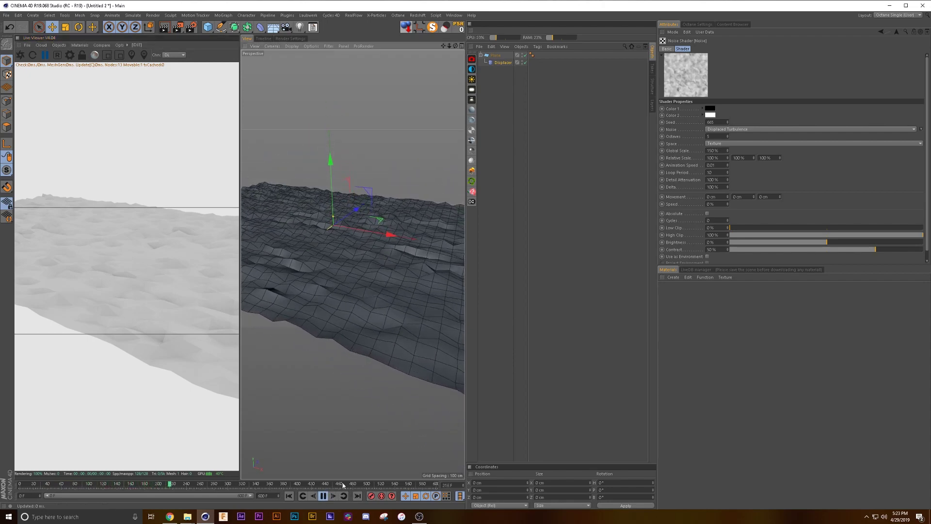
pyautogui.press('F8')
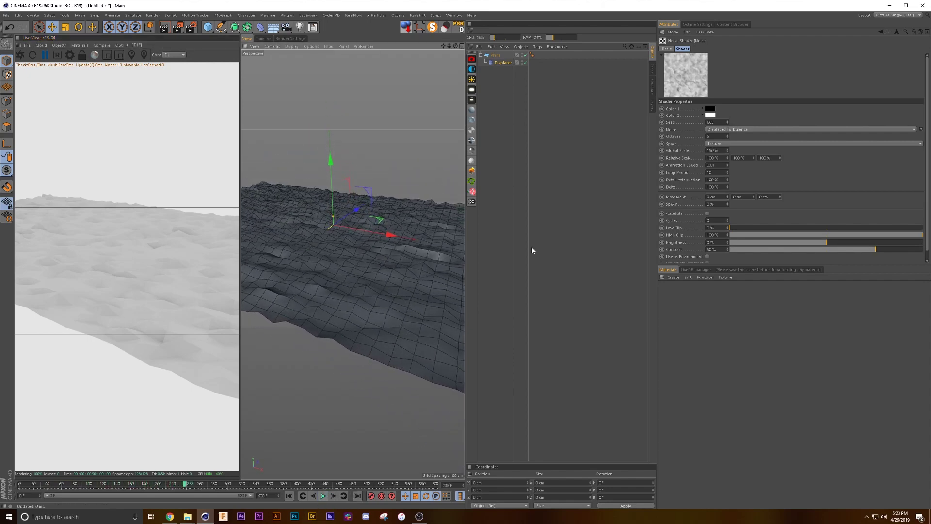
# Step: Parent the plane and its displacer under a Subdivision Surface and play back the smoothed ripples
pyautogui.click(497, 55)
pyautogui.keyDown('alt'); pyautogui.click(234, 26); pyautogui.keyUp('alt')
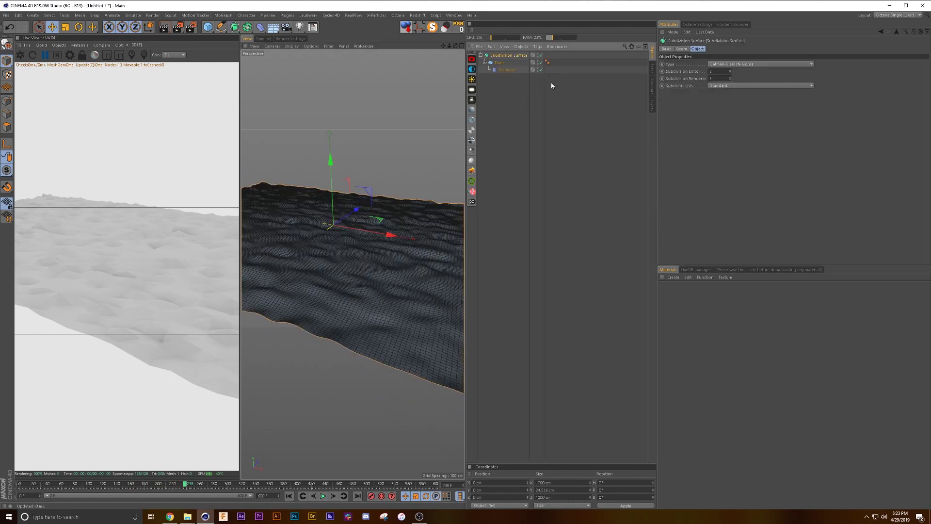
pyautogui.scroll(5, 383, 272)
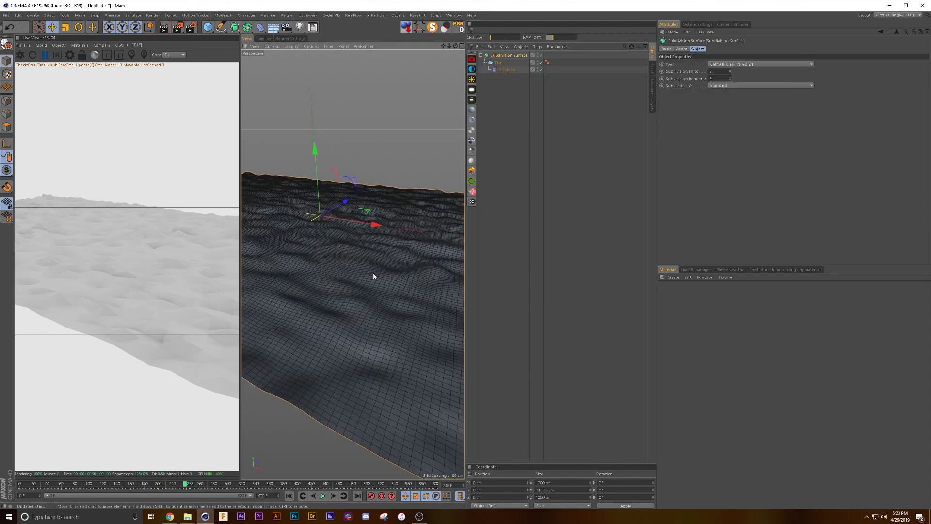
pyautogui.click(322, 496)
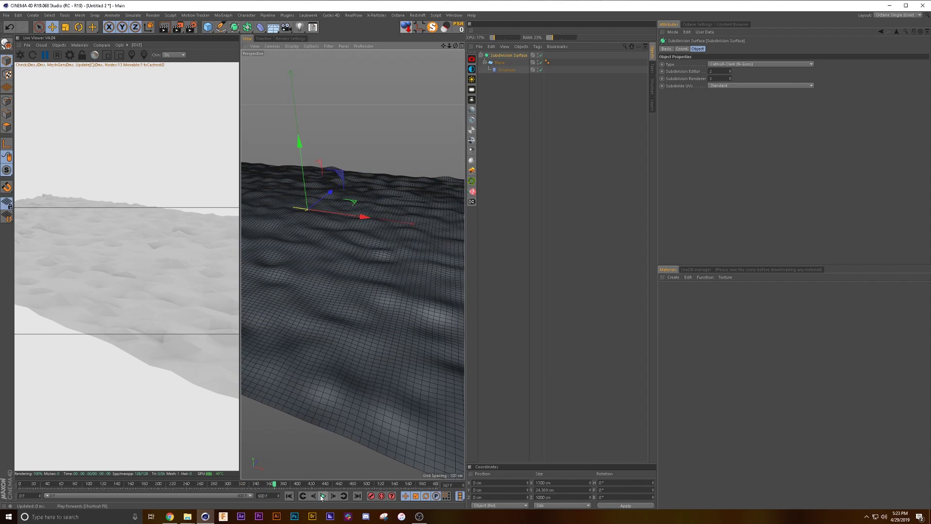
pyautogui.click(322, 496)
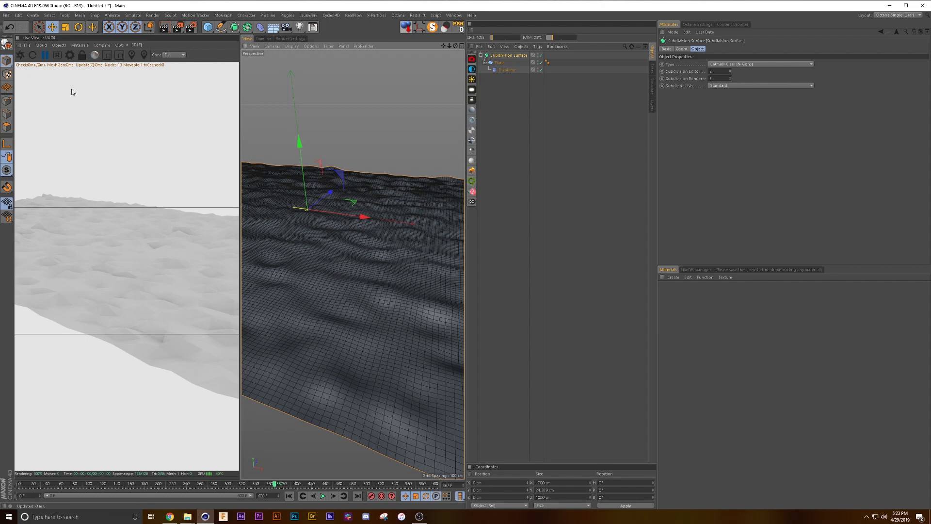
# Step: Add an Octane Scatter with the Subdivision Surface as its target surface
pyautogui.click(59, 45)
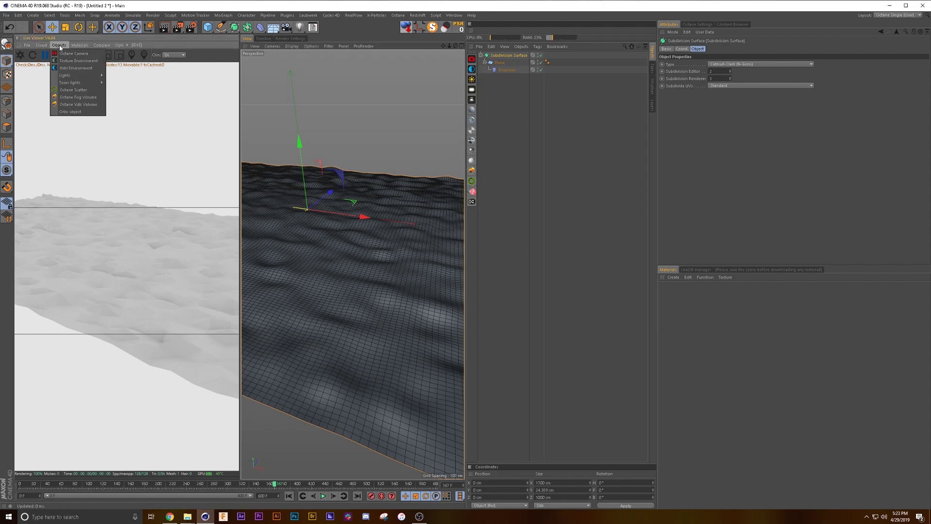
pyautogui.click(78, 91)
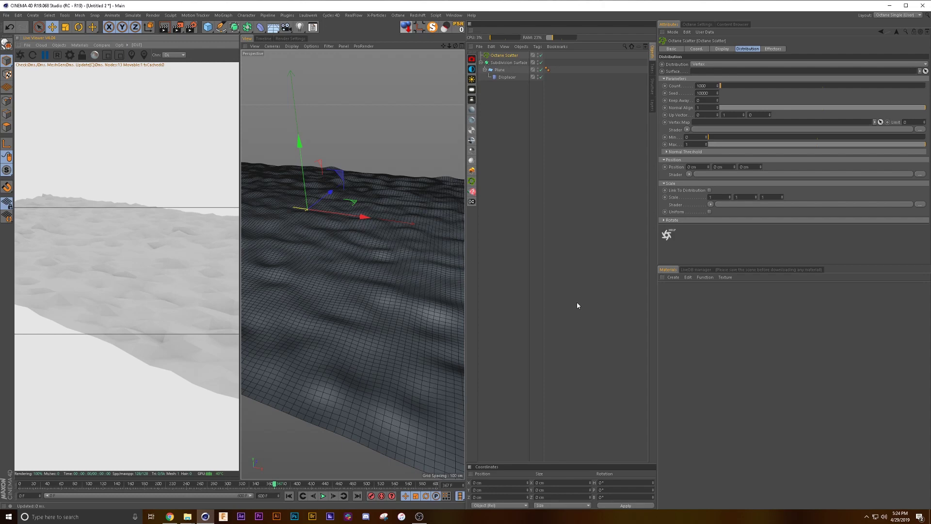
pyautogui.moveTo(505, 63); pyautogui.dragTo(706, 71)
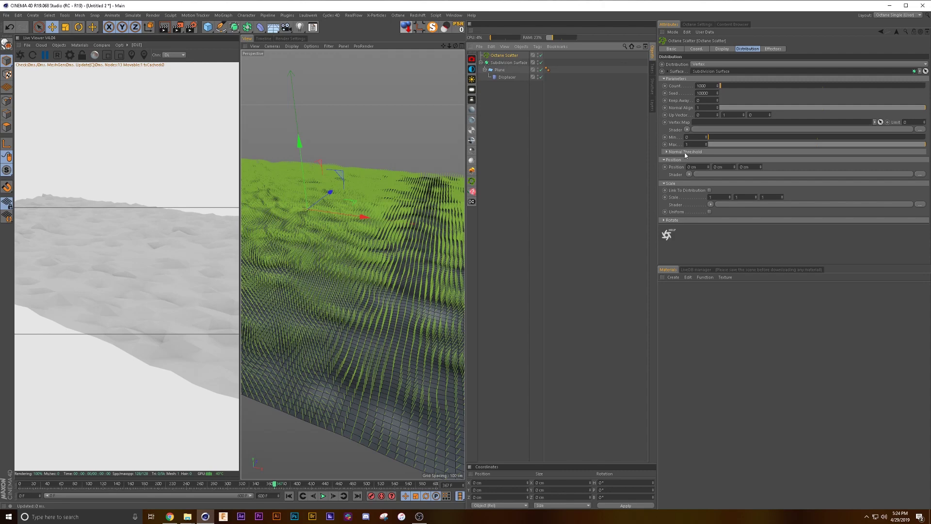
# Step: Set the scatter to Surface distribution with 1500 instances and seed 9999
pyautogui.click(706, 63)
pyautogui.click(704, 76)
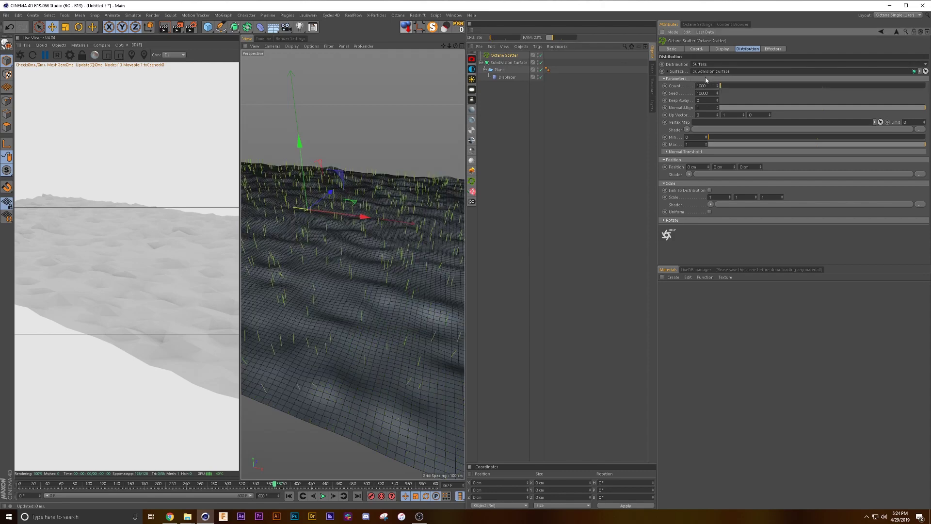
pyautogui.doubleClick(714, 86)
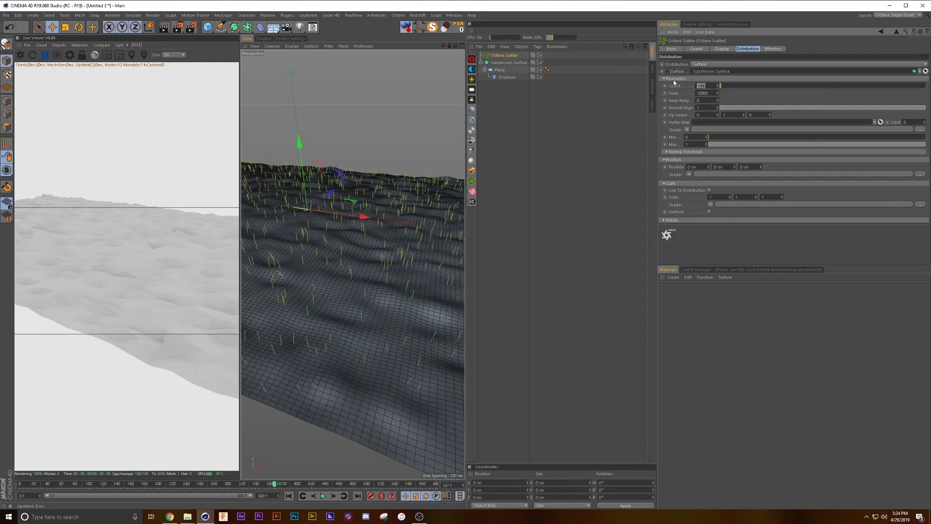
pyautogui.write('1500')
pyautogui.press('Return')
pyautogui.moveTo(711, 93); pyautogui.dragTo(682, 95)
pyautogui.write('9999')
pyautogui.press('Return')
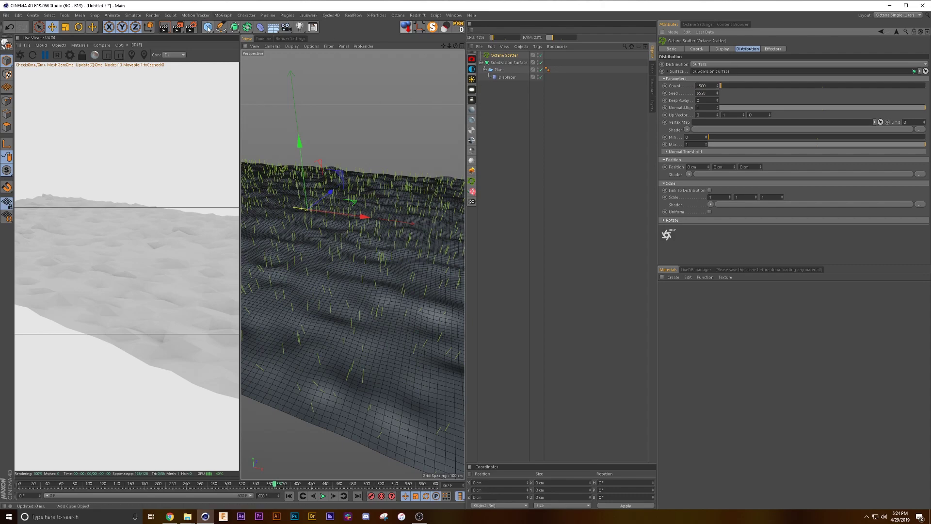
# Step: Add a Sphere under the Octane Scatter with 3 cm radius and 20 segments
pyautogui.moveTo(208, 27); pyautogui.dragTo(355, 51)
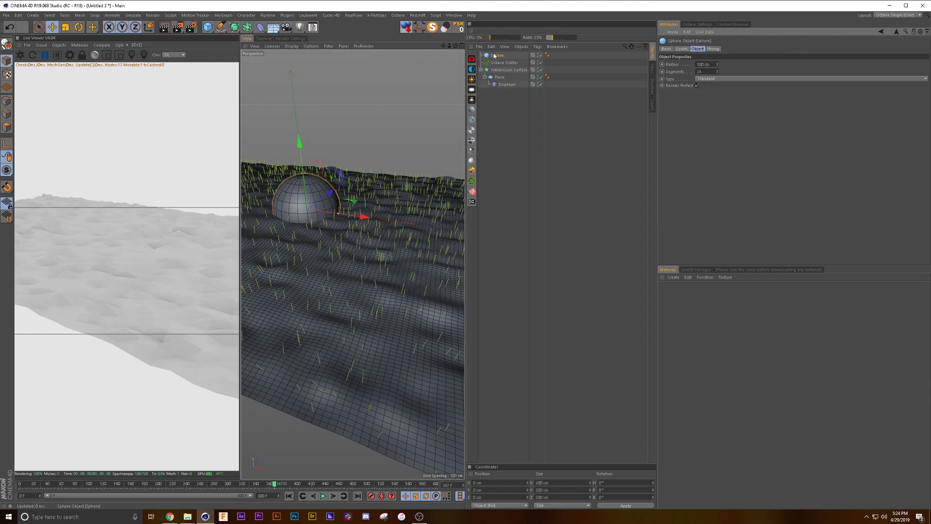
pyautogui.moveTo(496, 56); pyautogui.dragTo(501, 63)
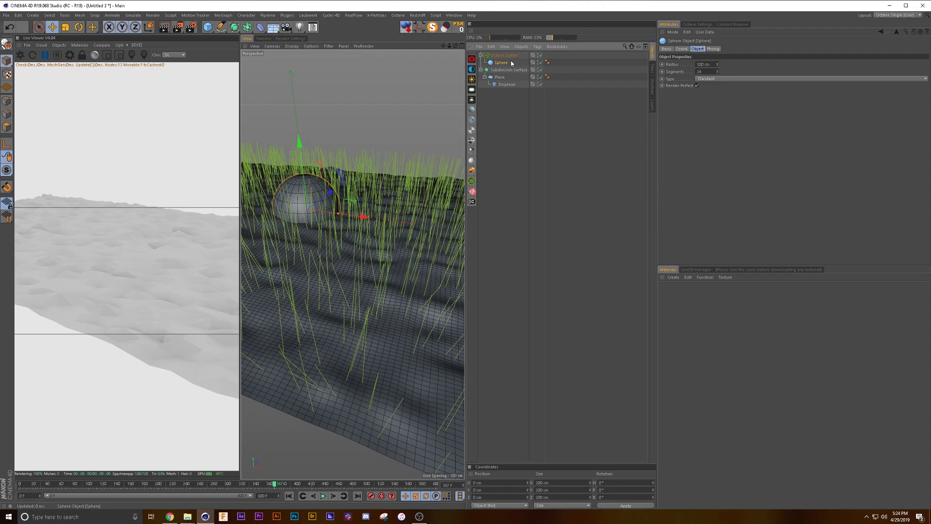
pyautogui.click(698, 64)
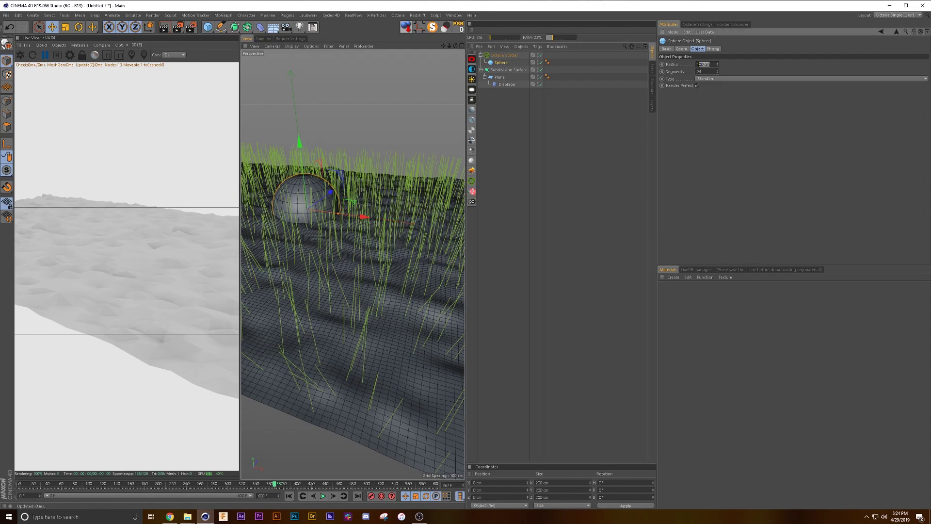
pyautogui.write('3')
pyautogui.press('Tab')
pyautogui.write('20')
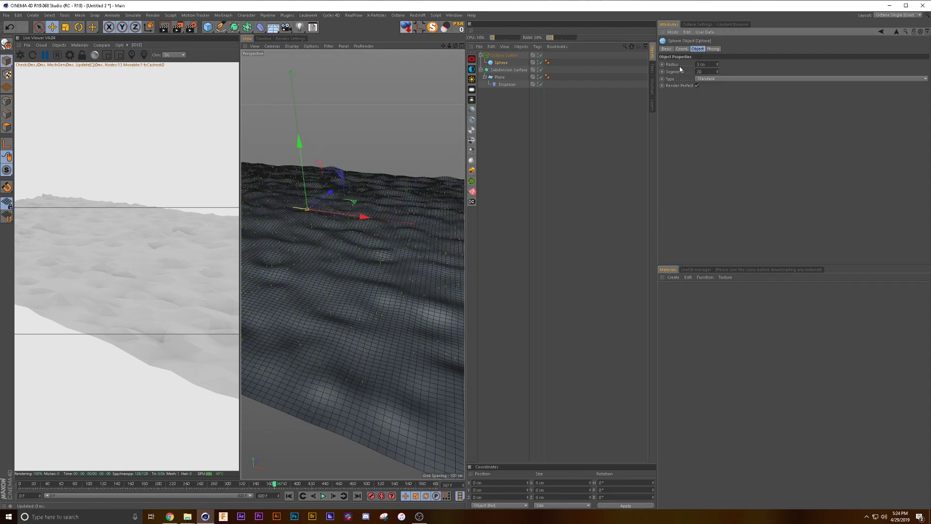
pyautogui.click(713, 81)
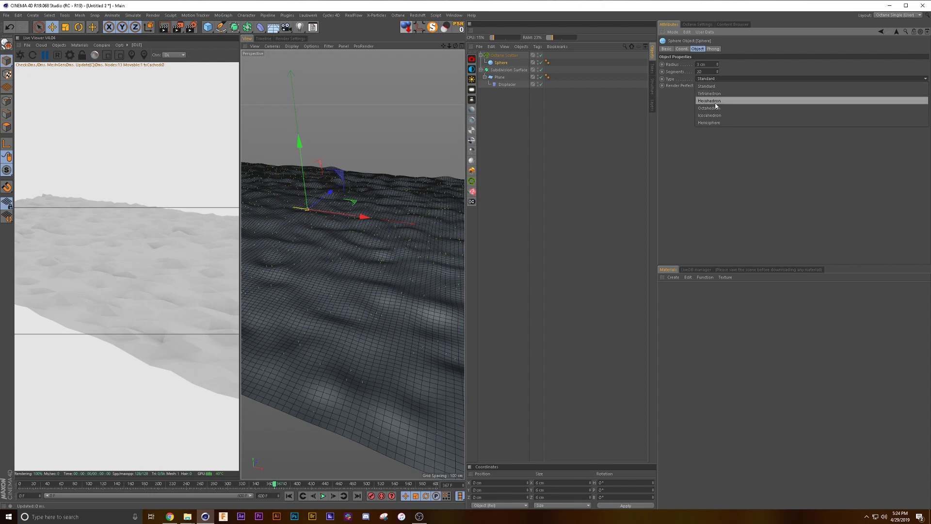
# Step: Set the sphere type to Hexahedron and the scatter display type to Circle
pyautogui.click(710, 100)
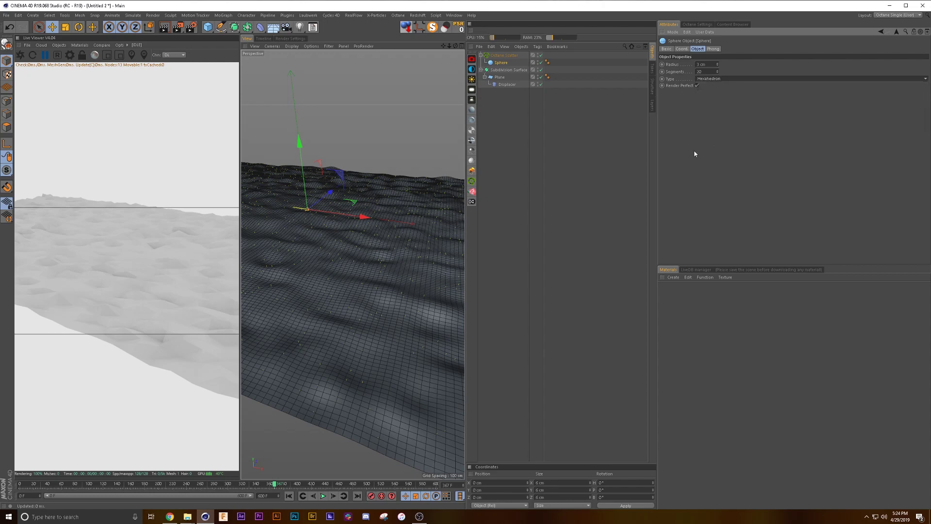
pyautogui.click(509, 56)
pyautogui.click(720, 49)
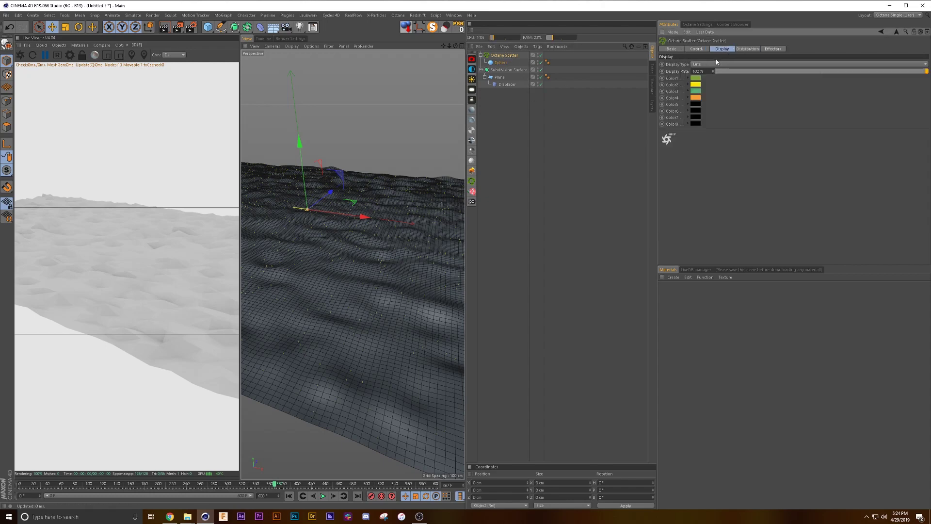
pyautogui.click(717, 64)
pyautogui.click(713, 85)
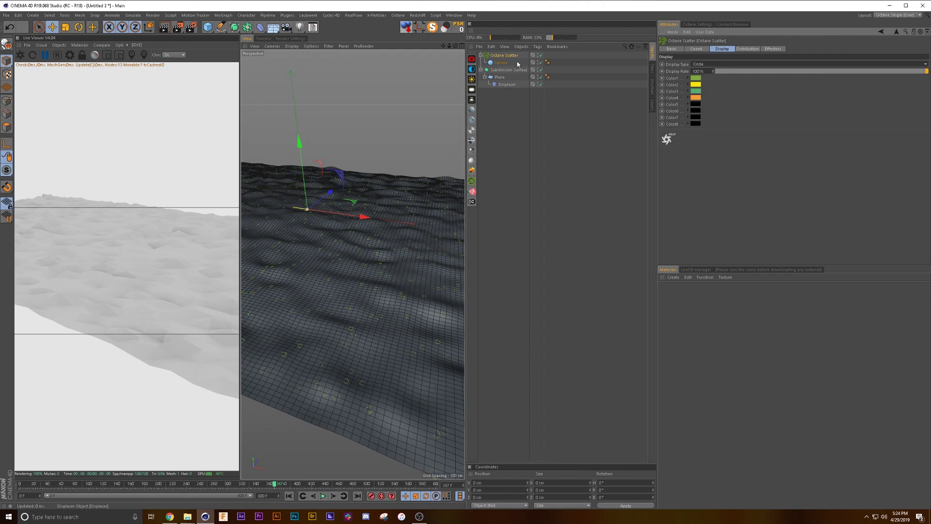
# Step: Enable uniform instance scaling in the scatter's distribution settings
pyautogui.click(748, 49)
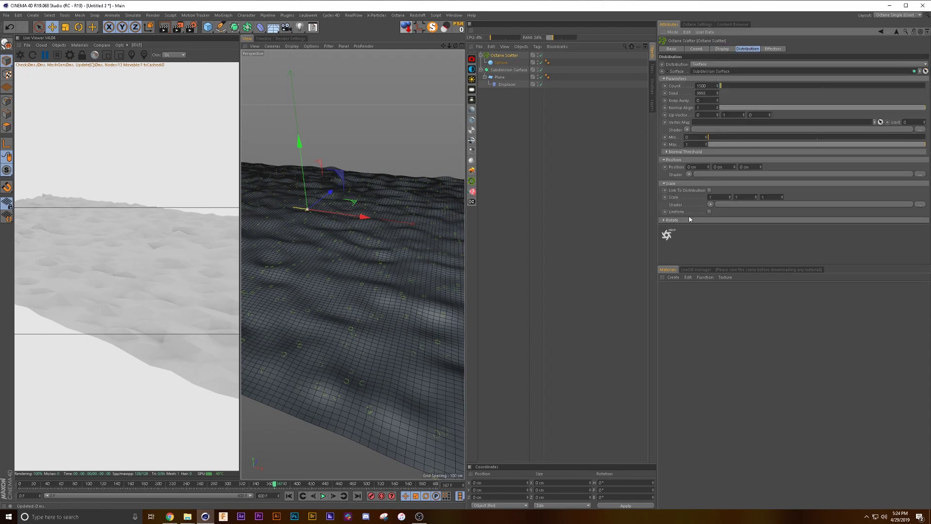
pyautogui.click(709, 211)
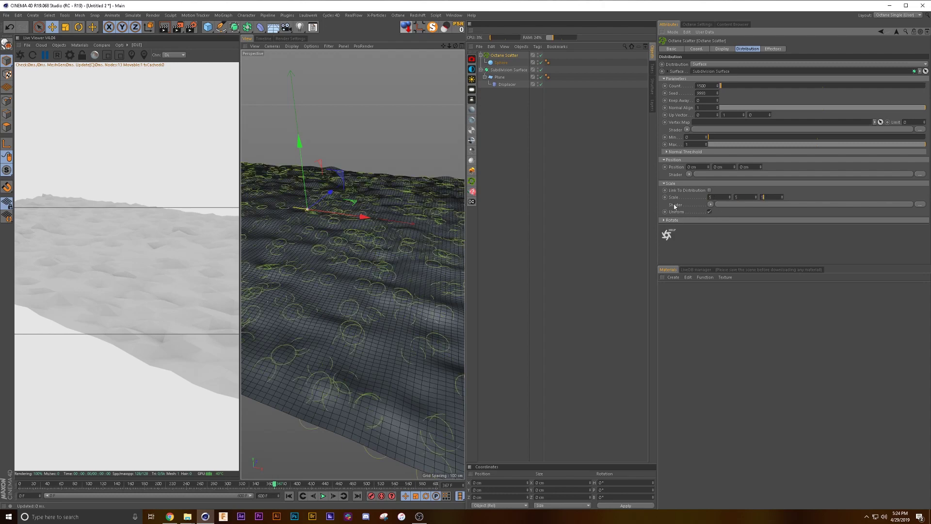
pyautogui.click(711, 207)
# Step: Load a Noise shader for instance scale and set its type to FBM
pyautogui.click(723, 272)
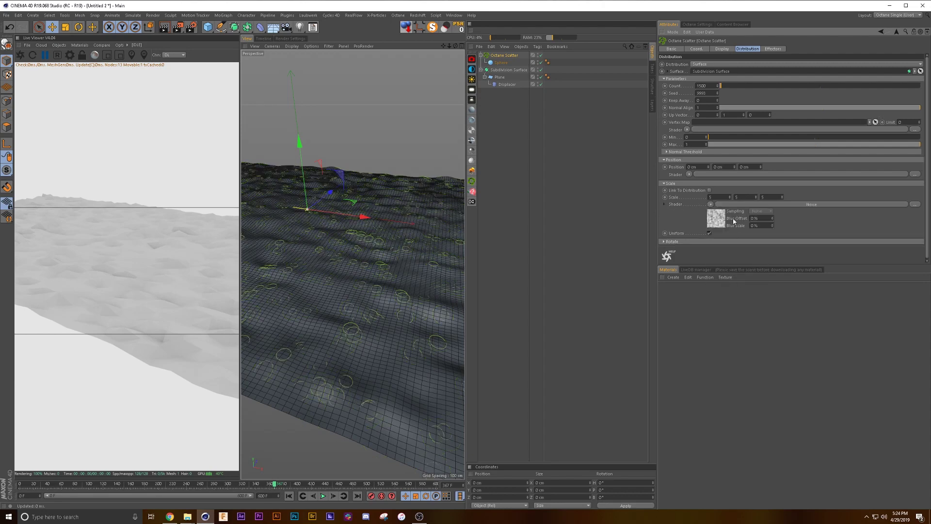
pyautogui.click(735, 205)
pyautogui.click(729, 128)
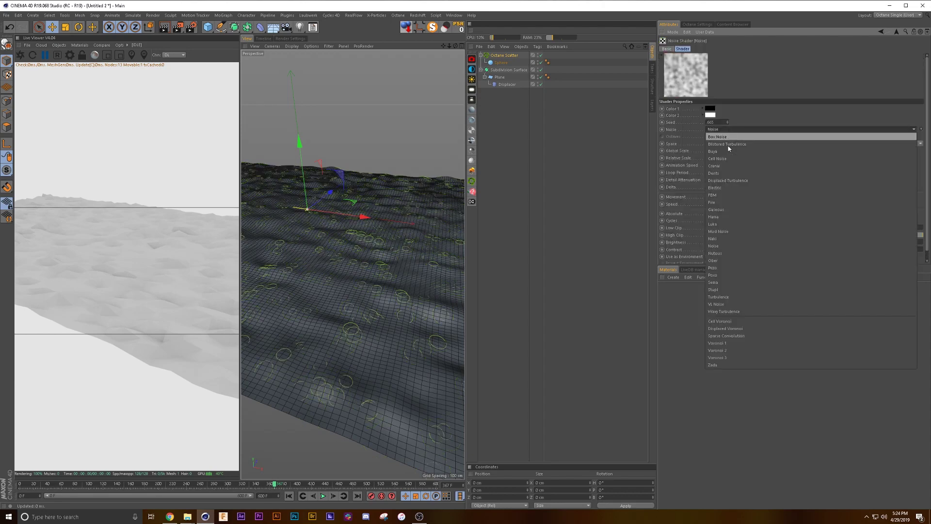
pyautogui.click(726, 193)
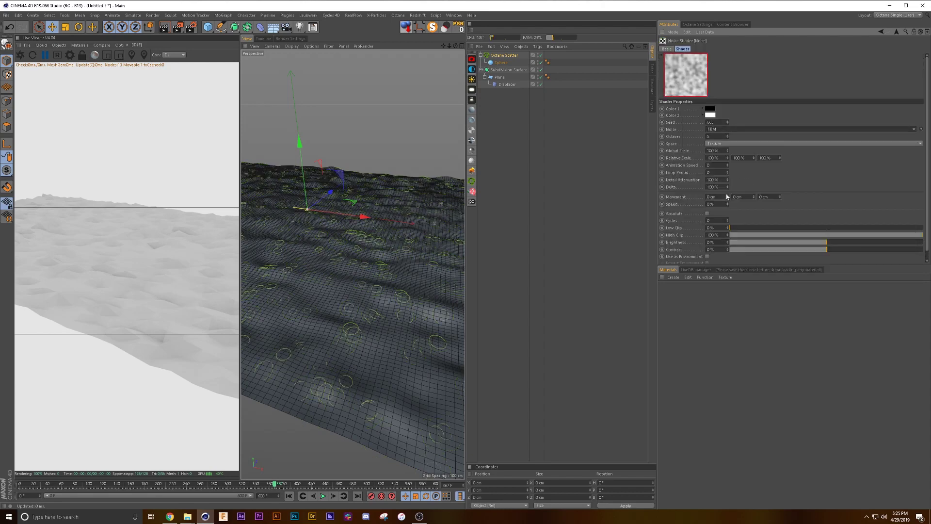
# Step: Set the scale noise to 300% Global Scale and 80% contrast, then resume the Live Viewer
pyautogui.doubleClick(719, 151)
pyautogui.write('300')
pyautogui.press('Return')
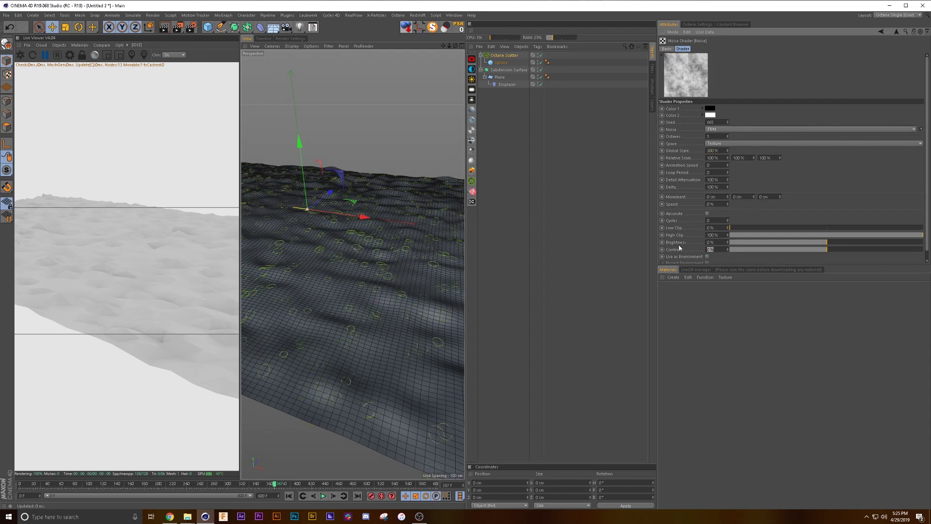
pyautogui.write('80')
pyautogui.press('Return')
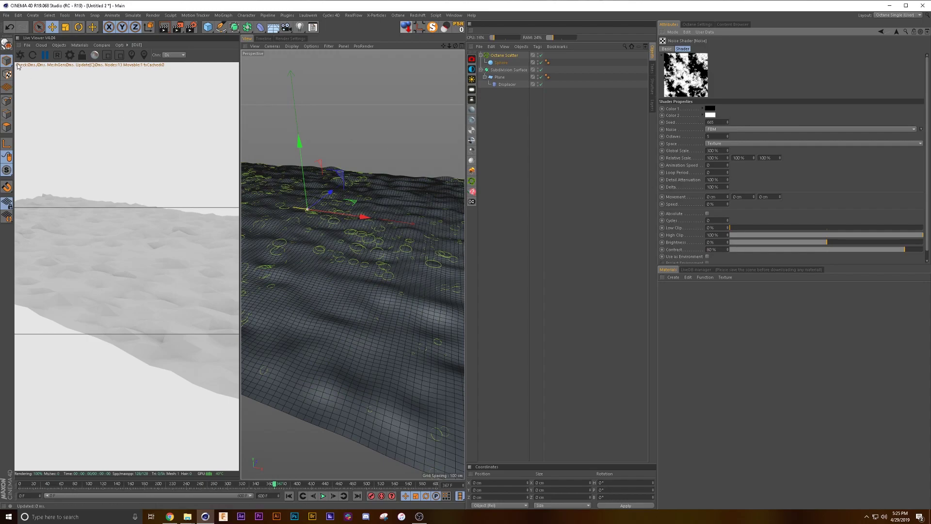
pyautogui.click(45, 55)
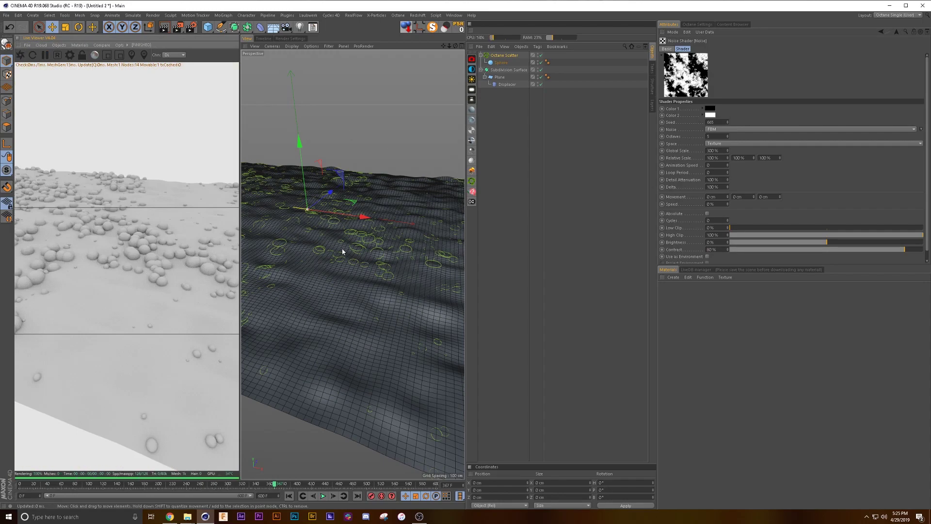
pyautogui.keyDown('alt'); pyautogui.moveTo(342, 251); pyautogui.dragTo(363, 262); pyautogui.keyUp('alt')
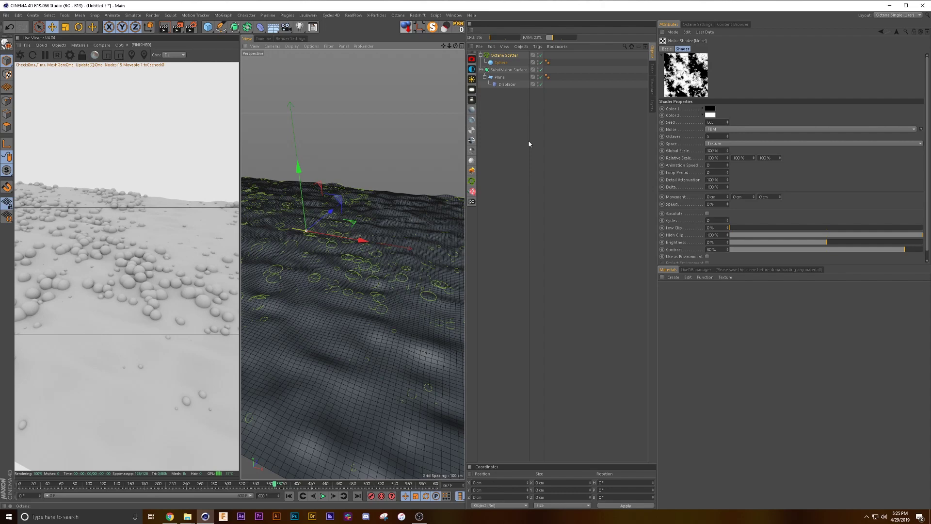
# Step: Add a Noise-driven Displacer deformer under the Sphere
pyautogui.click(499, 62)
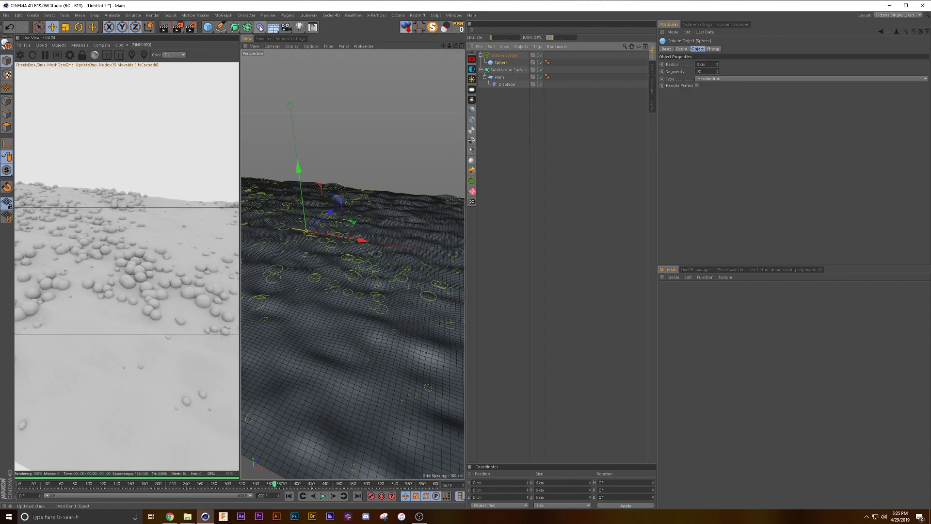
pyautogui.keyDown('shift'); pyautogui.moveTo(260, 28); pyautogui.dragTo(291, 117); pyautogui.keyUp('shift')
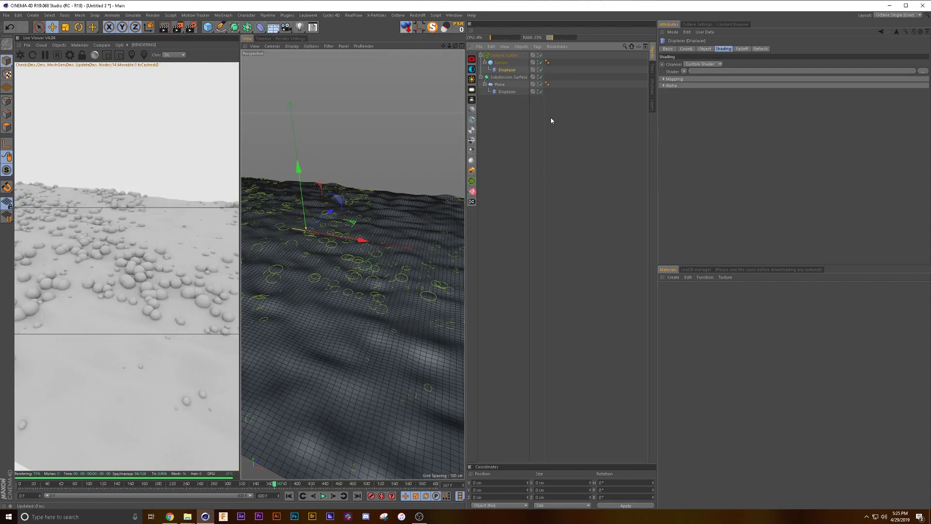
pyautogui.click(684, 72)
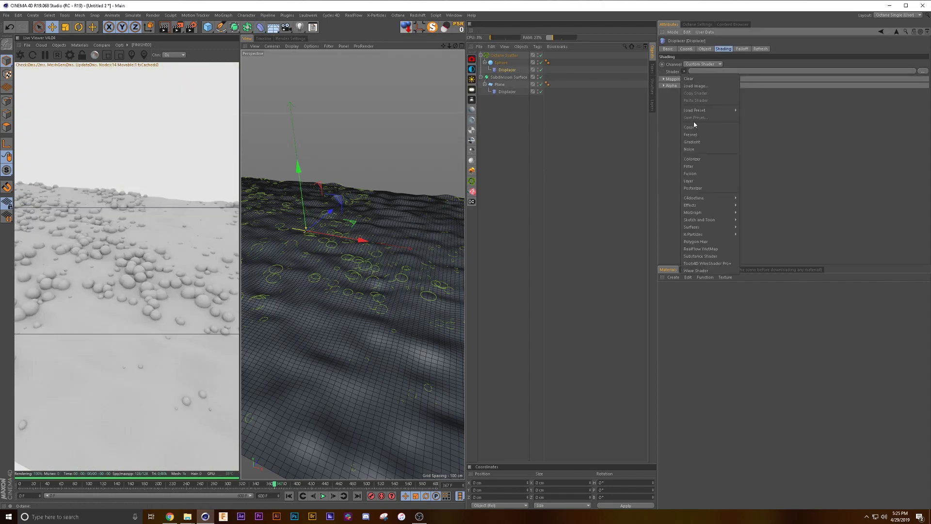
pyautogui.click(689, 149)
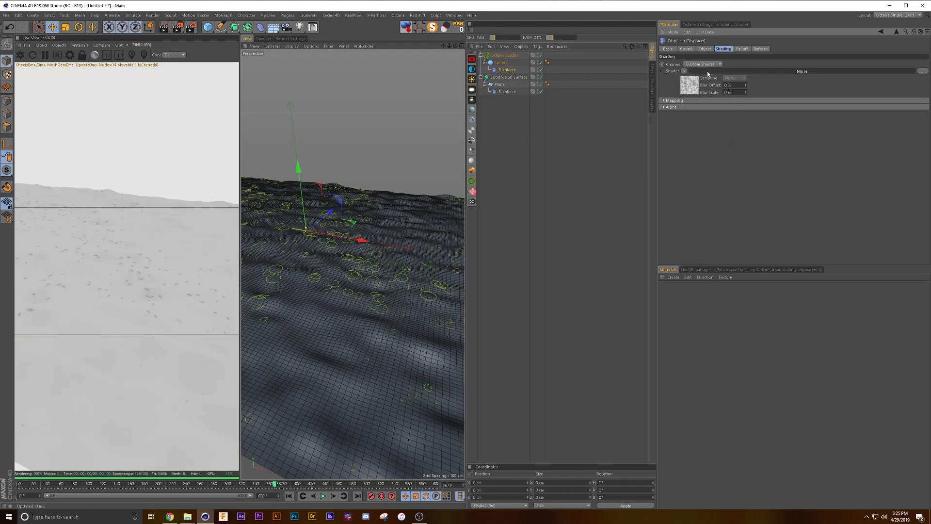
# Step: Set the sphere's displacement noise to Displaced Turbulence at 150% Global Scale
pyautogui.click(708, 73)
pyautogui.click(720, 130)
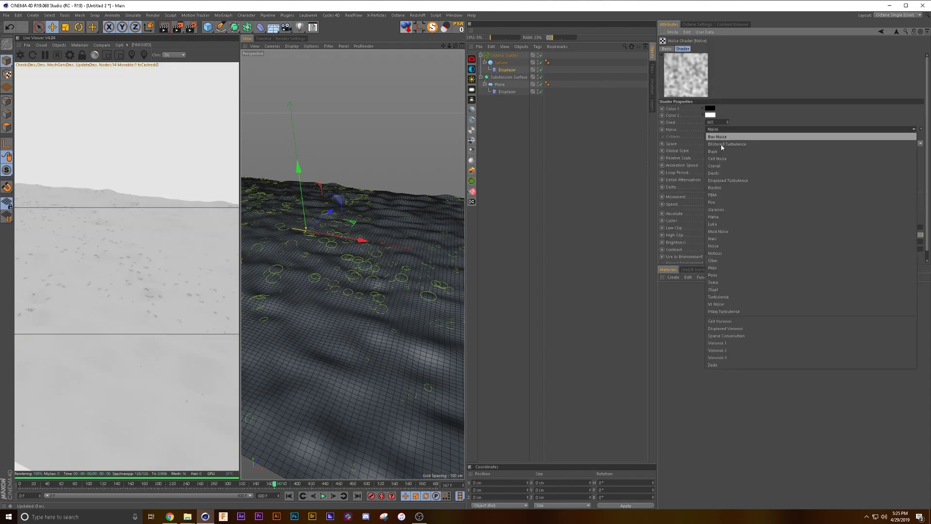
pyautogui.click(708, 178)
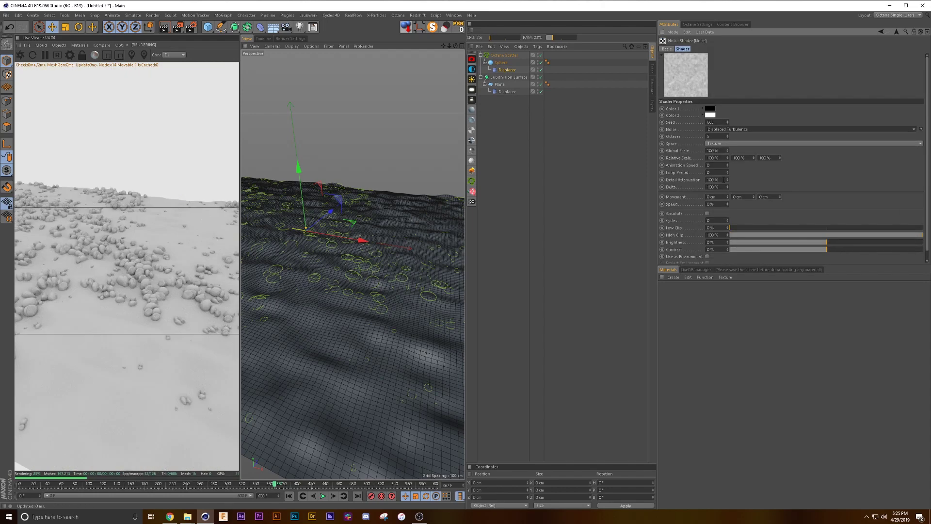
pyautogui.click(722, 151)
pyautogui.write('150')
pyautogui.press('Return')
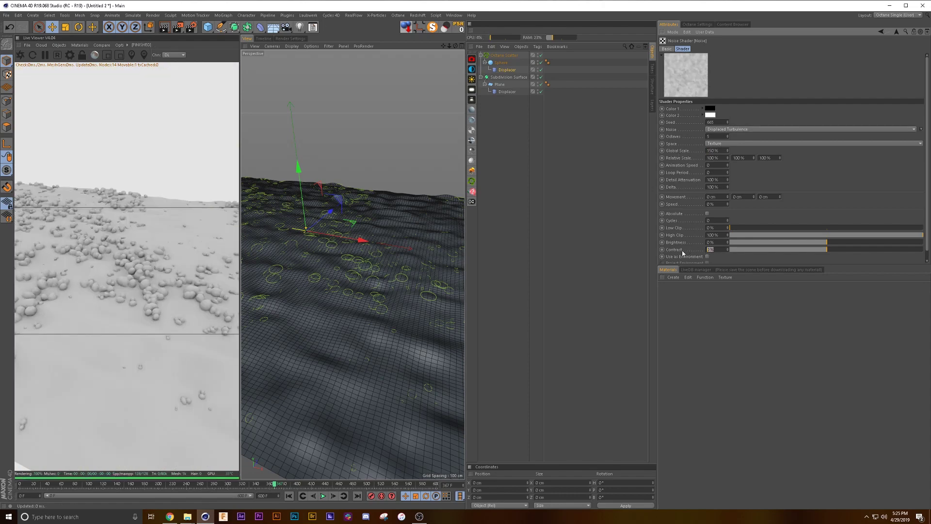
# Step: Give the displacement noise 50% contrast, animation speed 1 and loop period 1
pyautogui.press('Return')
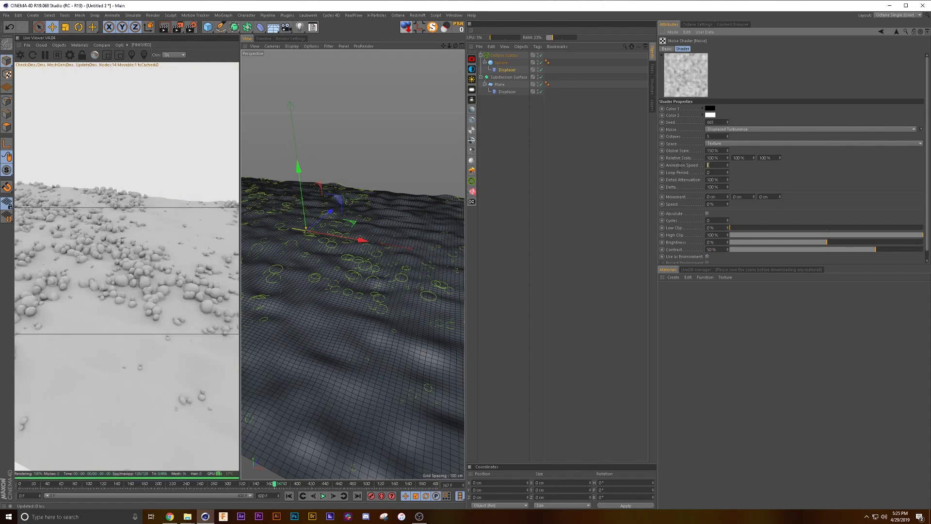
pyautogui.write('1')
pyautogui.press('Tab')
pyautogui.write('1')
pyautogui.press('Return')
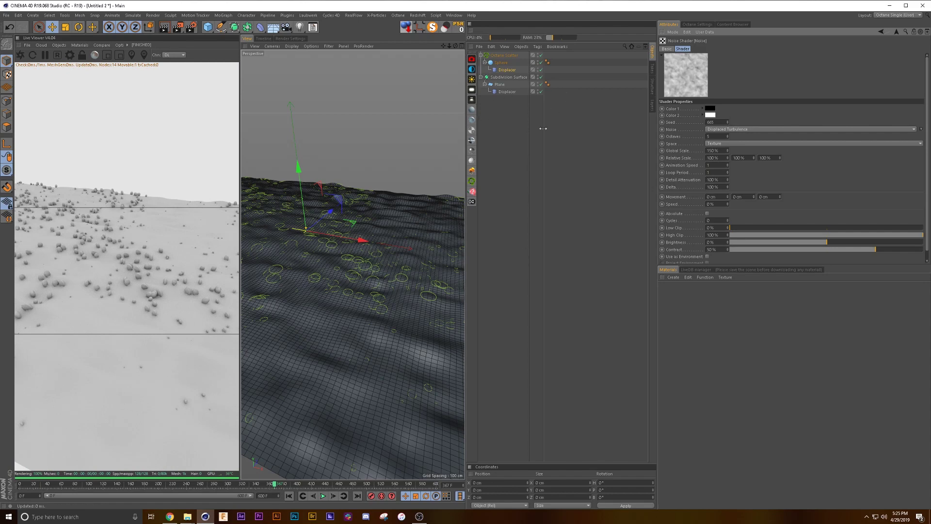
pyautogui.click(504, 58)
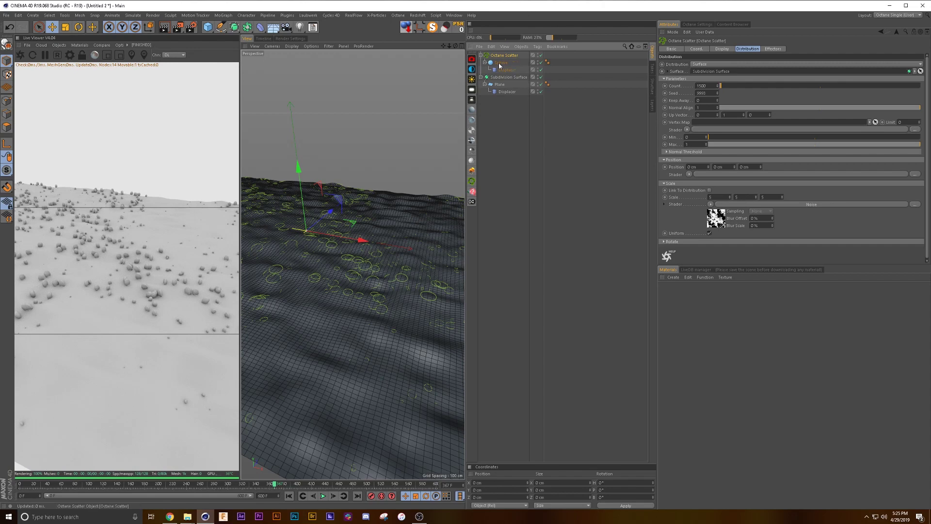
# Step: Add a Random effector and link it into the Octane Scatter's Effectors list
pyautogui.click(222, 16)
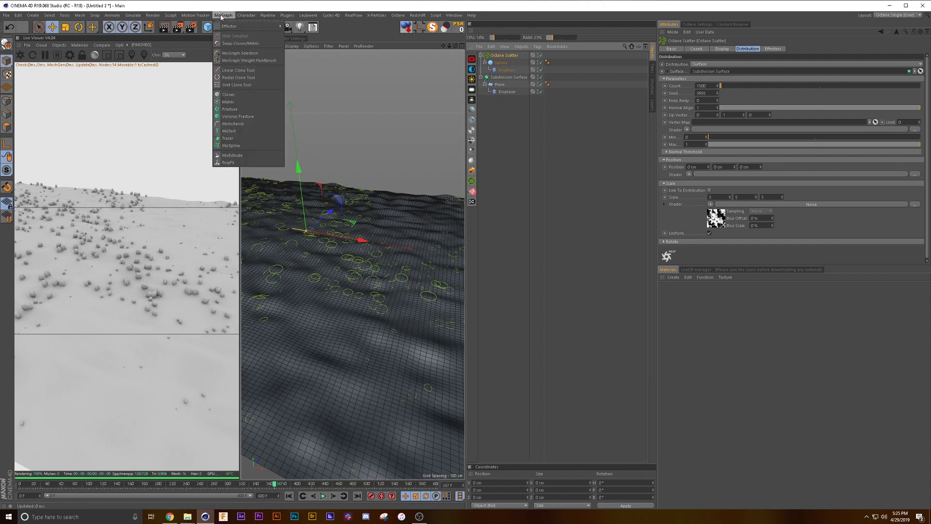
pyautogui.moveTo(252, 26)
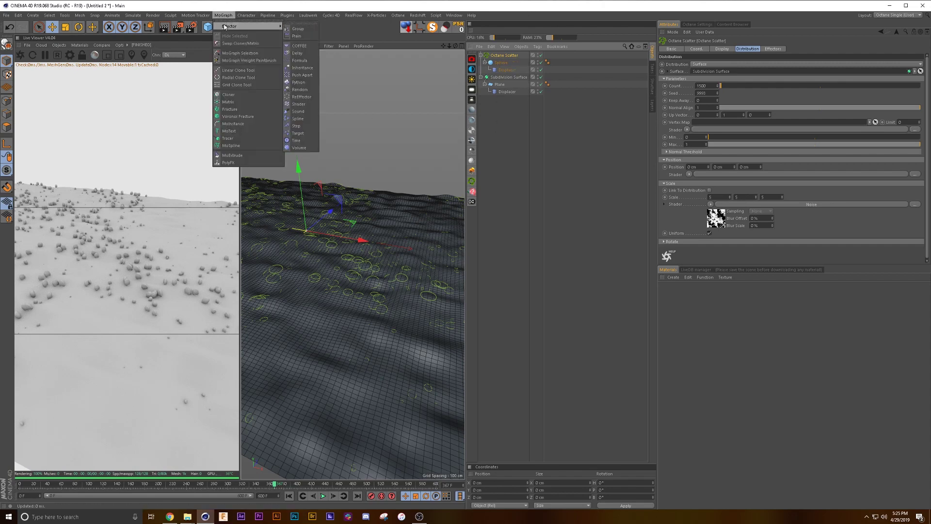
pyautogui.click(308, 89)
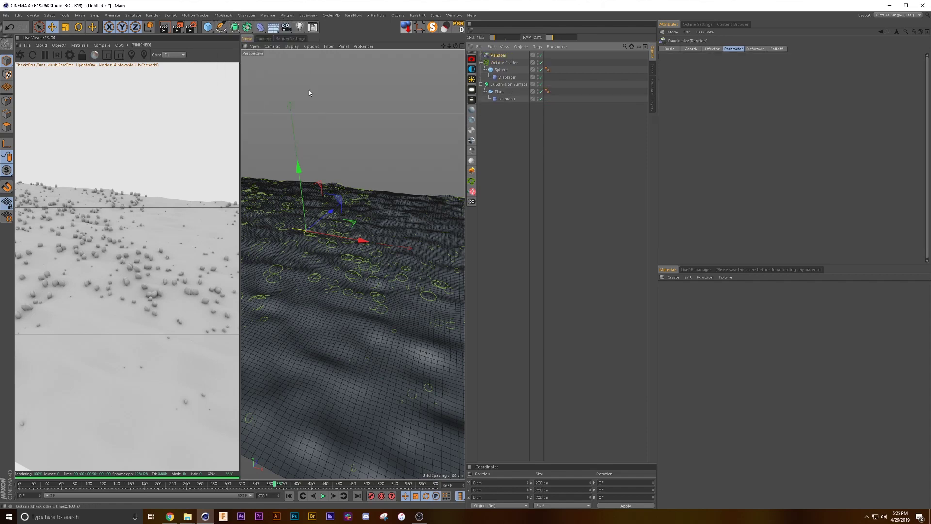
pyautogui.click(507, 63)
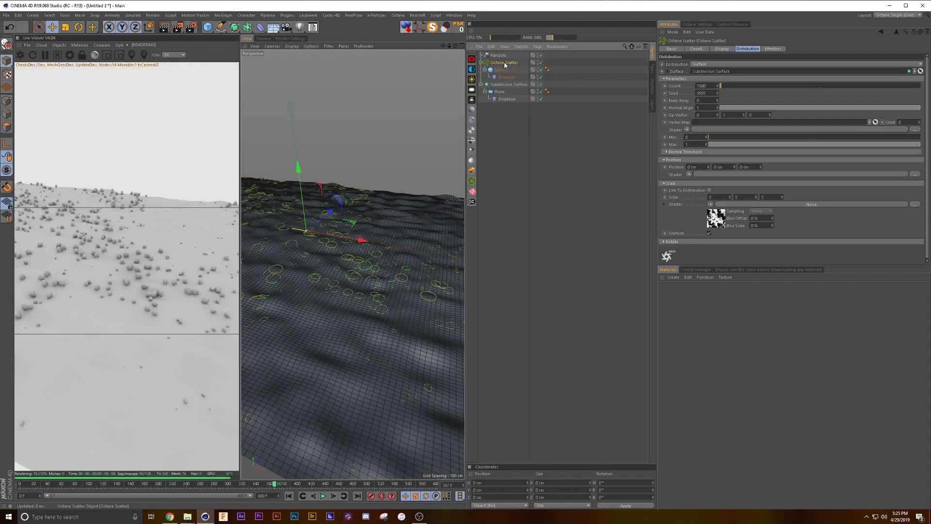
pyautogui.click(773, 49)
pyautogui.moveTo(498, 55); pyautogui.dragTo(711, 75)
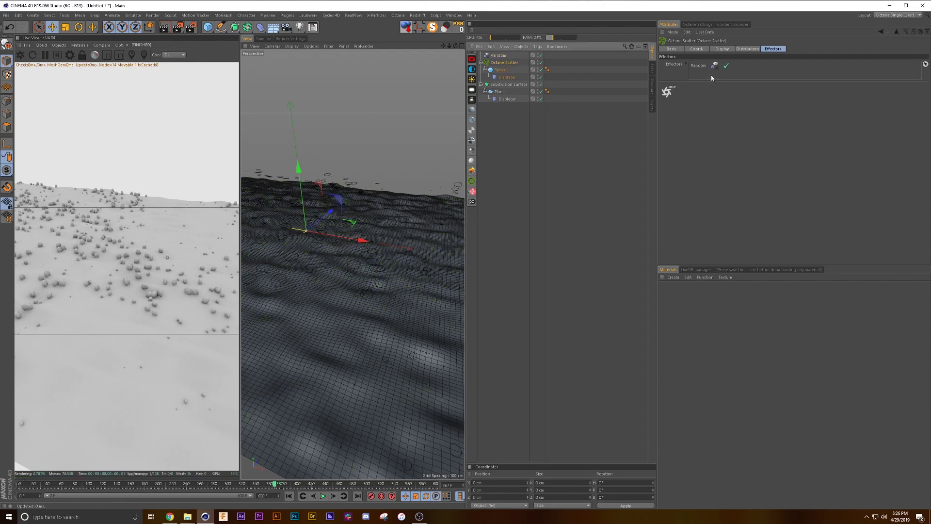
# Step: Enable Scale with Uniform Scale on the Random effector and review the varied clones
pyautogui.click(499, 55)
pyautogui.click(749, 77)
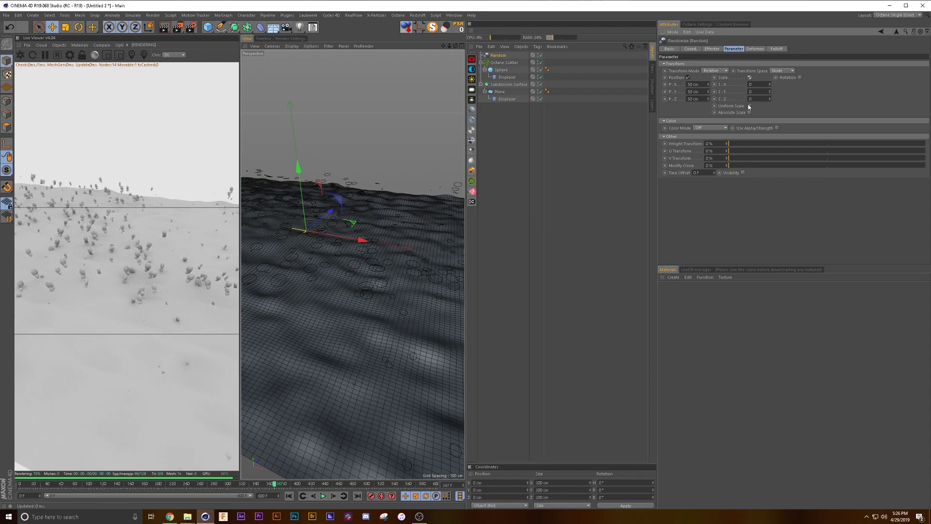
pyautogui.click(749, 105)
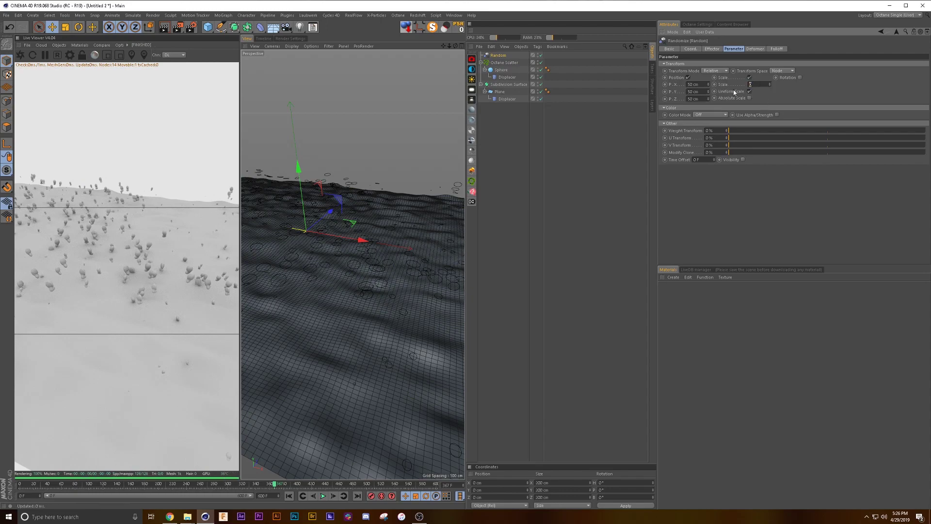
pyautogui.keyDown('alt'); pyautogui.moveTo(319, 264); pyautogui.dragTo(413, 237); pyautogui.keyUp('alt')
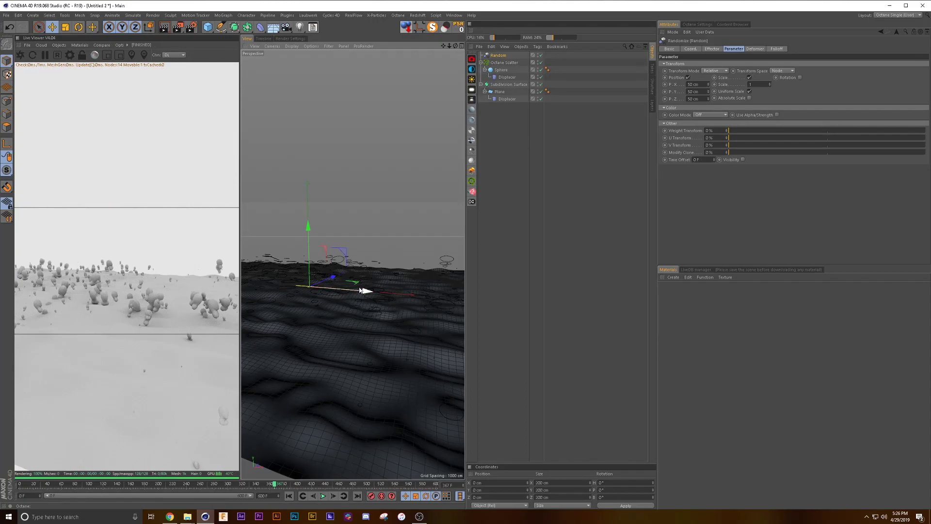
pyautogui.scroll(5, 341, 287)
pyautogui.keyDown('alt'); pyautogui.moveTo(347, 266); pyautogui.dragTo(304, 303); pyautogui.keyUp('alt')
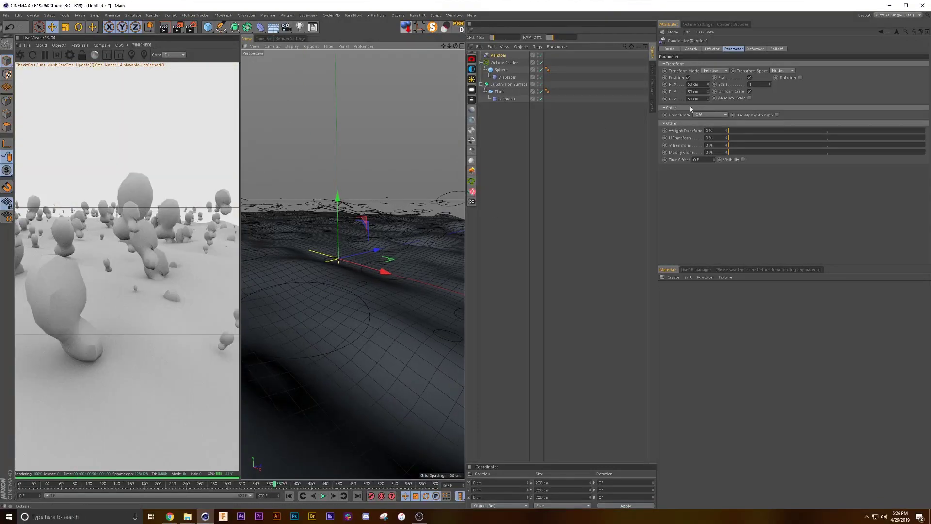
# Step: Set the Random effector's P.X and P.Z offsets to 10 cm
pyautogui.click(703, 84)
pyautogui.write('10')
pyautogui.press('Tab')
pyautogui.press('Tab')
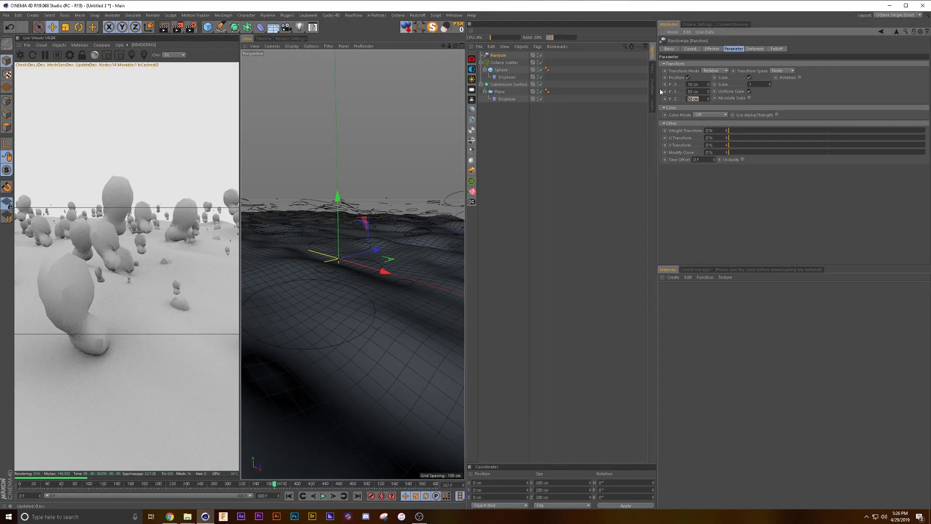
pyautogui.write('10')
pyautogui.press('Return')
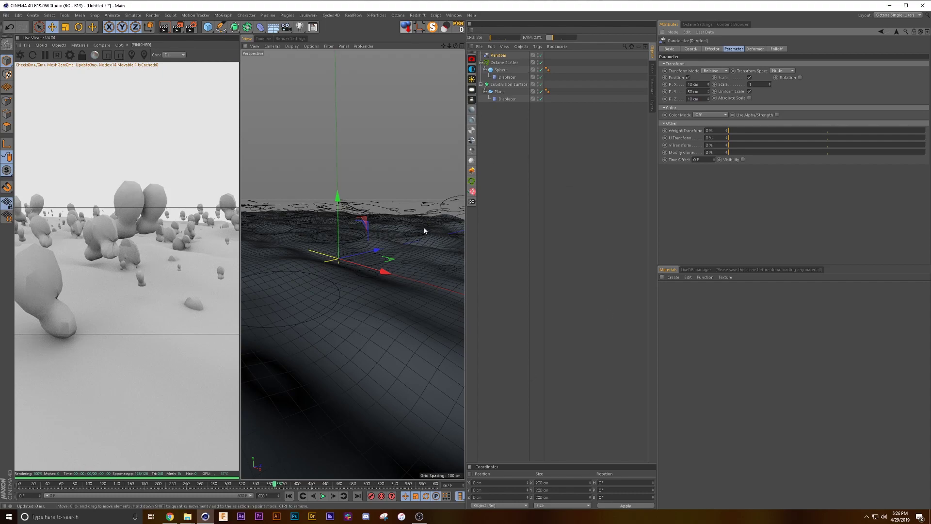
pyautogui.keyDown('alt'); pyautogui.moveTo(354, 310); pyautogui.dragTo(418, 275); pyautogui.keyUp('alt')
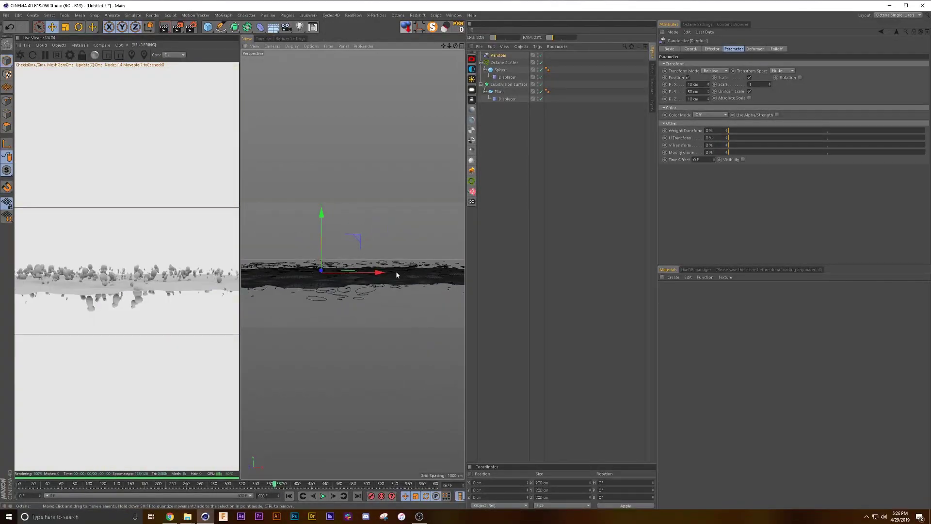
pyautogui.keyDown('alt'); pyautogui.moveTo(339, 251); pyautogui.dragTo(351, 414); pyautogui.keyUp('alt')
# Step: At frame 0, keyframe position and scale, and enable Rotation with 360° on H, P and B
pyautogui.click(289, 496)
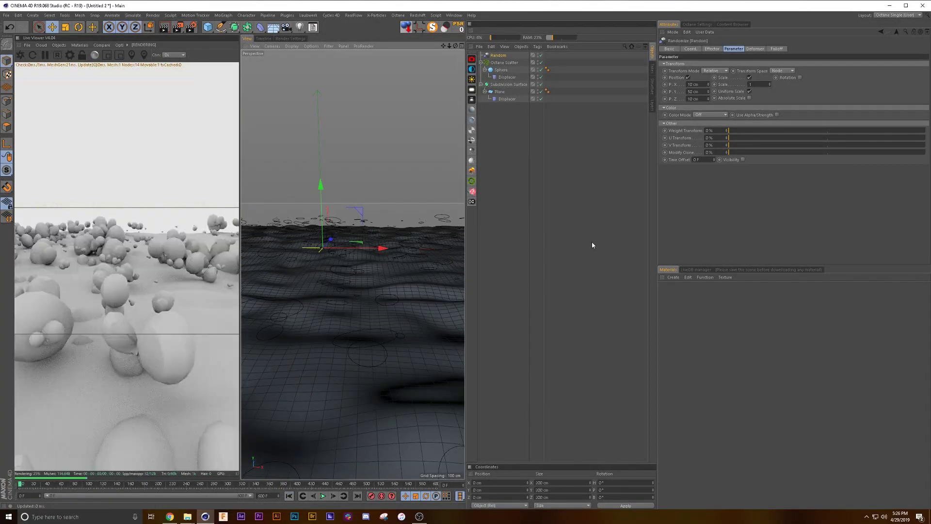
pyautogui.keyDown('ctrl'); pyautogui.click(665, 85); pyautogui.keyUp('ctrl')
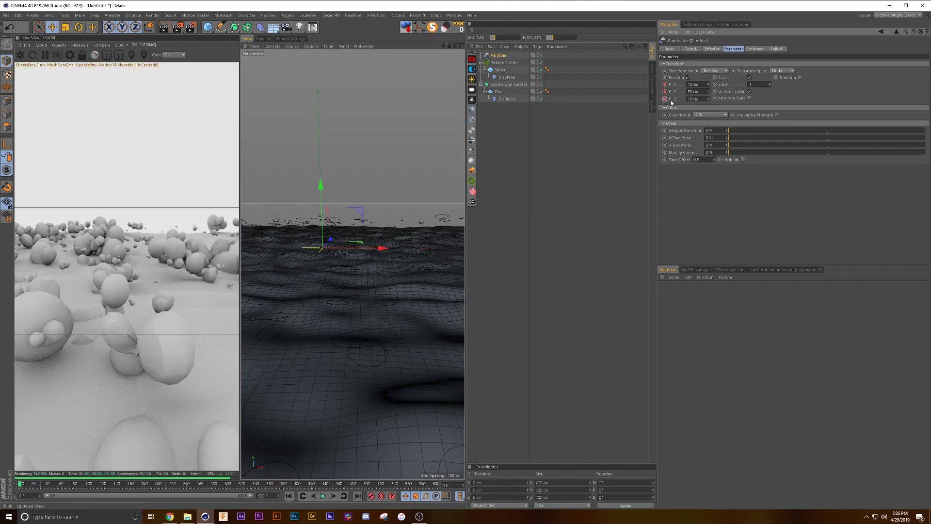
pyautogui.keyDown('ctrl'); pyautogui.click(714, 85); pyautogui.keyUp('ctrl')
pyautogui.click(799, 77)
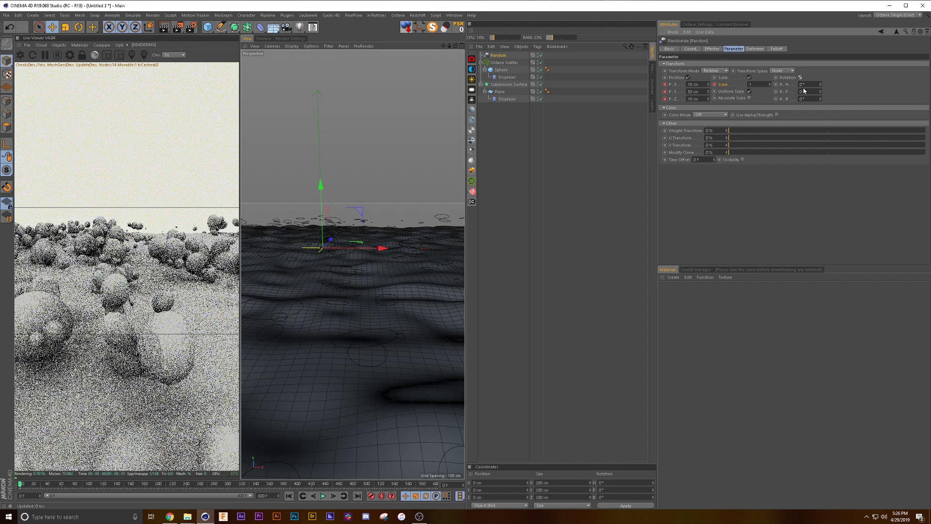
pyautogui.press('Tab')
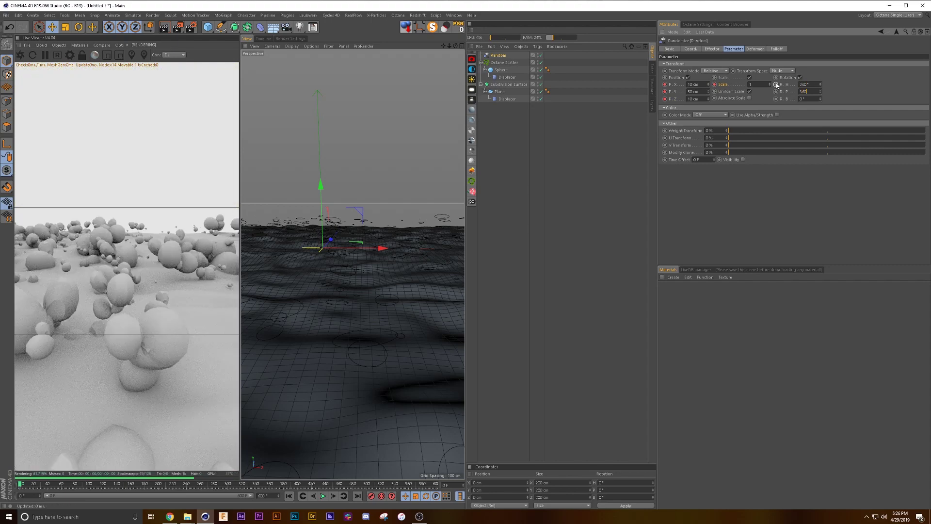
pyautogui.write('360')
pyautogui.press('Tab')
pyautogui.write('360')
pyautogui.press('Return')
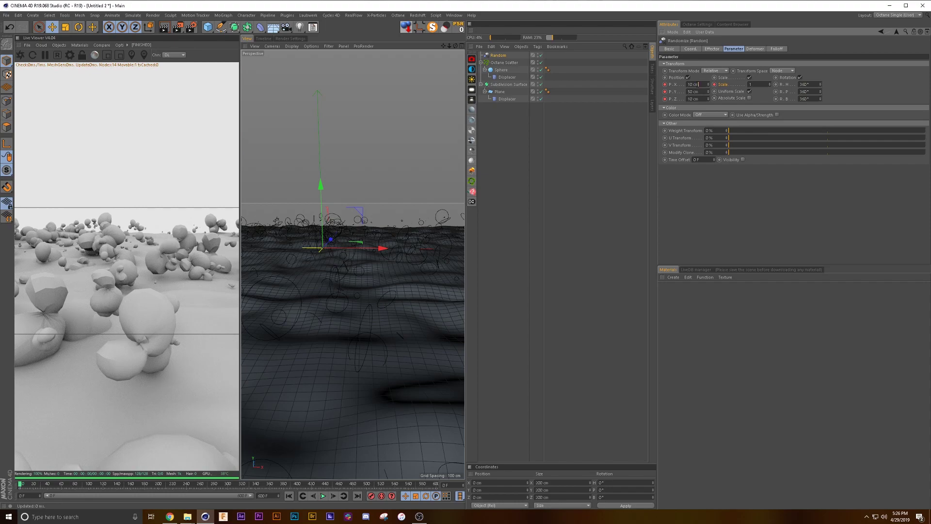
# Step: Zero the position offsets and set scale to 0, then keyframe them
pyautogui.press('Tab')
pyautogui.write('0')
pyautogui.press('Tab')
pyautogui.write('0')
pyautogui.press('Tab')
pyautogui.write('0')
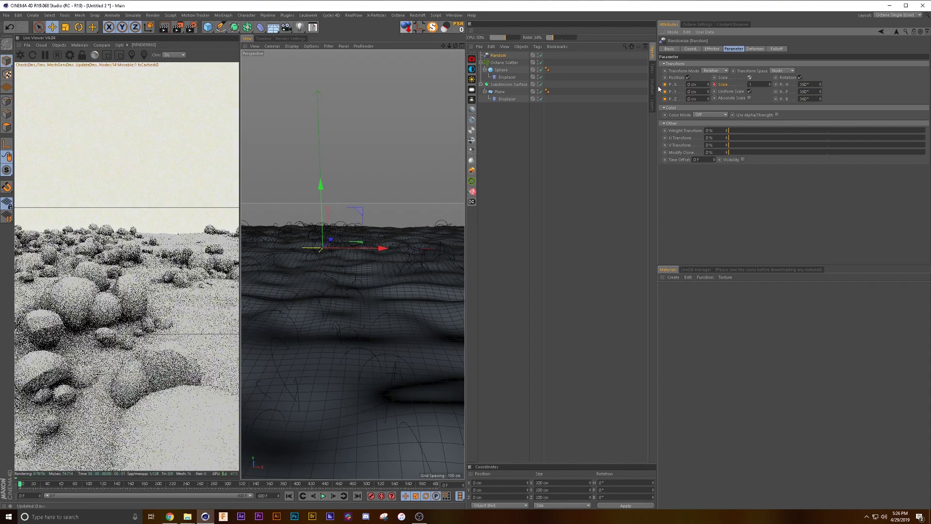
pyautogui.press('Return')
pyautogui.click(665, 85)
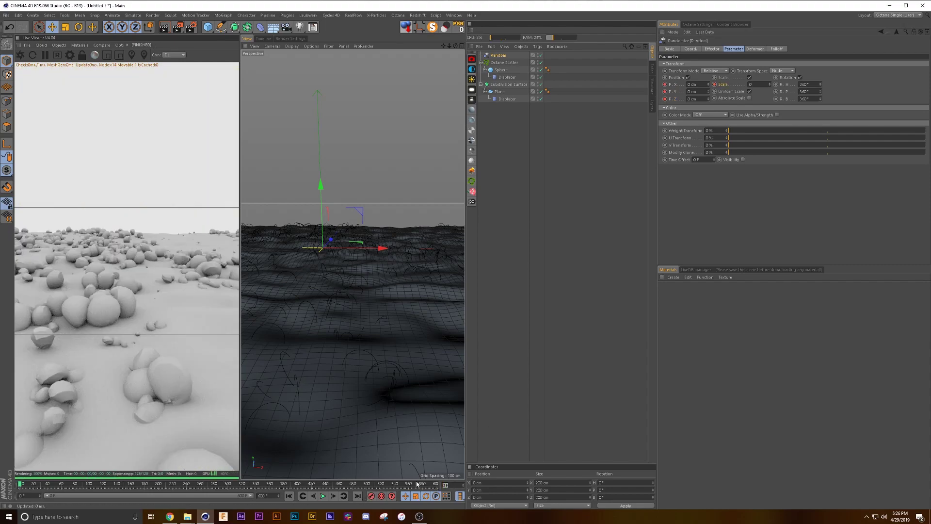
# Step: Restore the X and Z offsets to 10 cm and scale to 1, then keyframe them
pyautogui.doubleClick(701, 84)
pyautogui.write('10')
pyautogui.press('Tab')
pyautogui.press('Tab')
pyautogui.write('10')
pyautogui.press('Return')
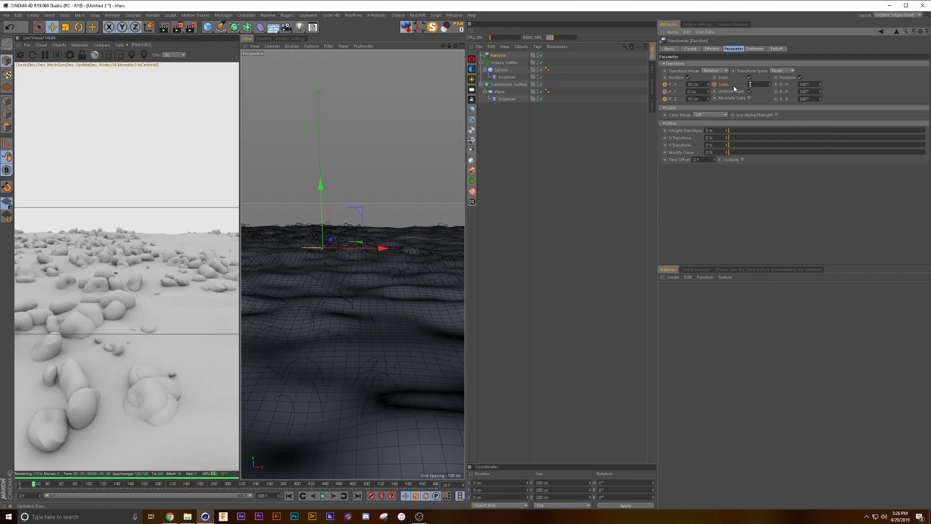
pyautogui.write('1')
pyautogui.press('Return')
pyautogui.click(664, 90)
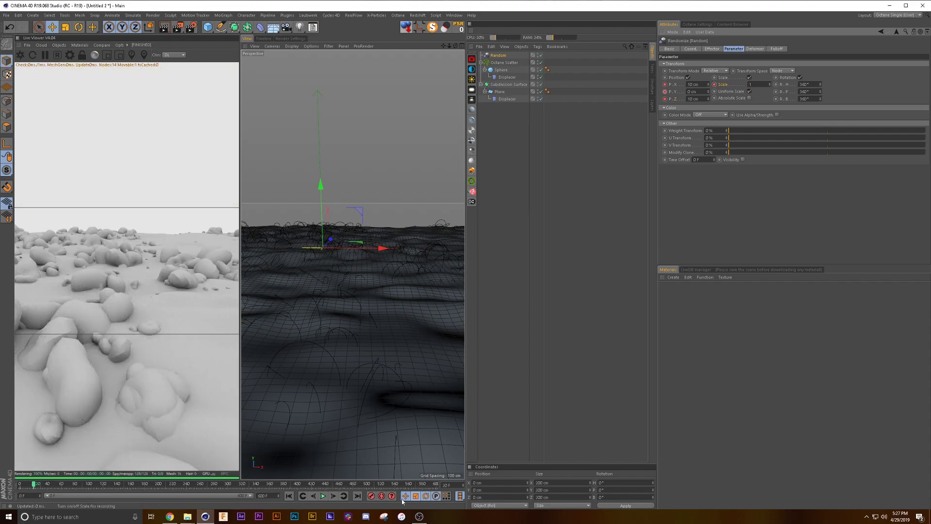
# Step: At frame 600, keyframe a P.Y offset of 500 cm and scrub to preview the rise
pyautogui.click(358, 496)
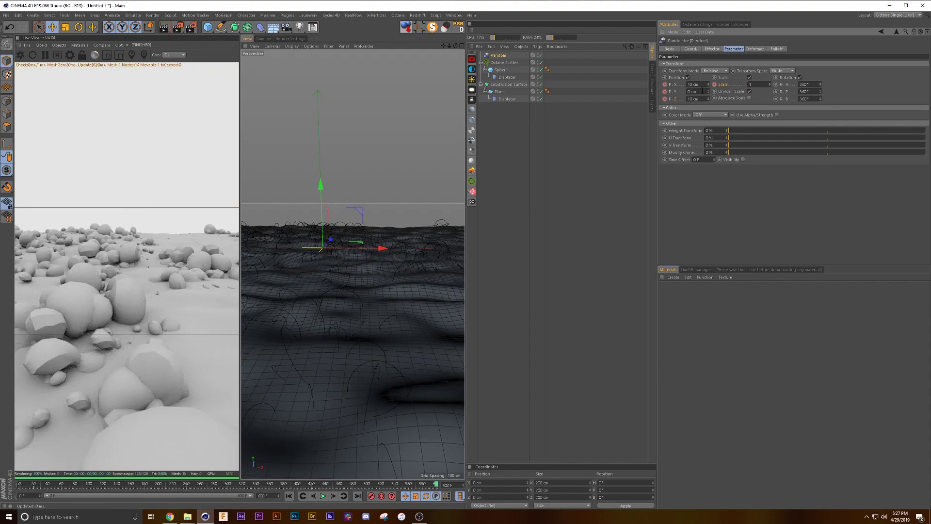
pyautogui.write('500')
pyautogui.press('Return')
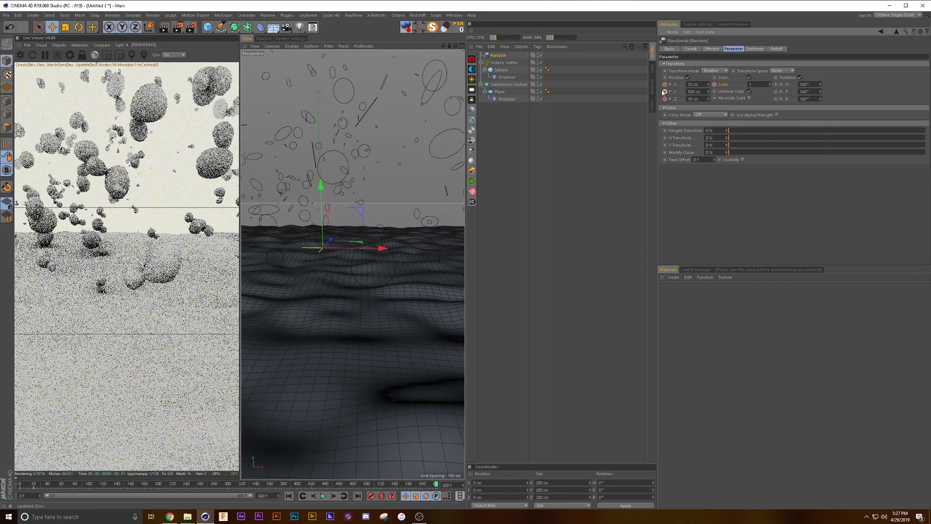
pyautogui.click(665, 91)
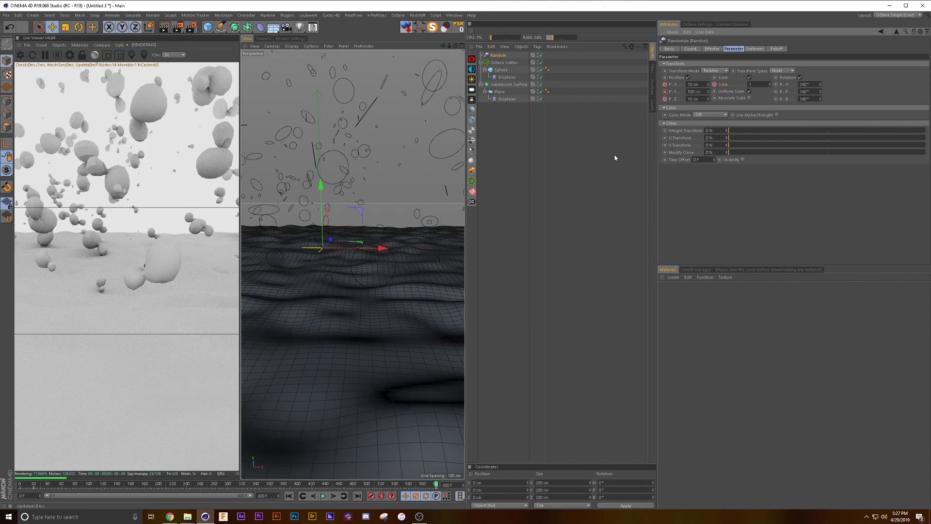
pyautogui.moveTo(436, 485); pyautogui.dragTo(171, 498)
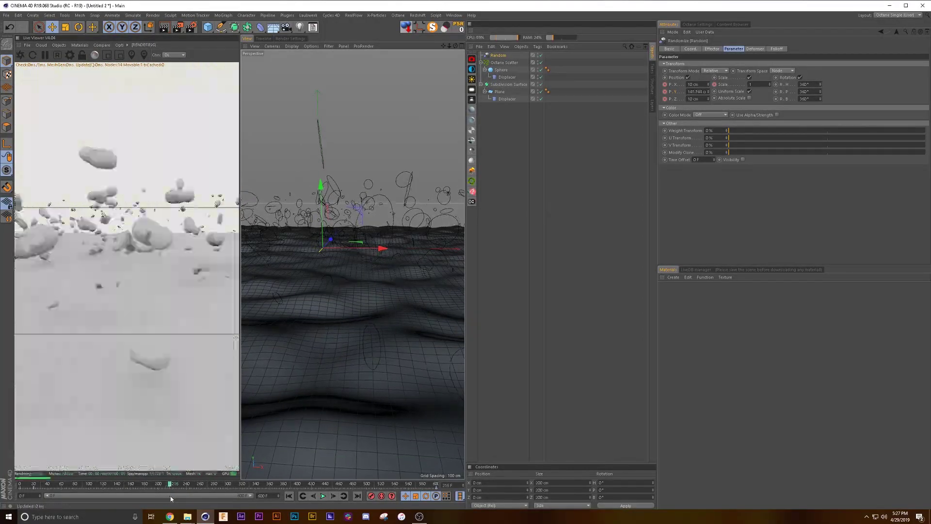
# Step: Select the scattered Sphere and smooth it with a Subdivision Surface
pyautogui.click(506, 62)
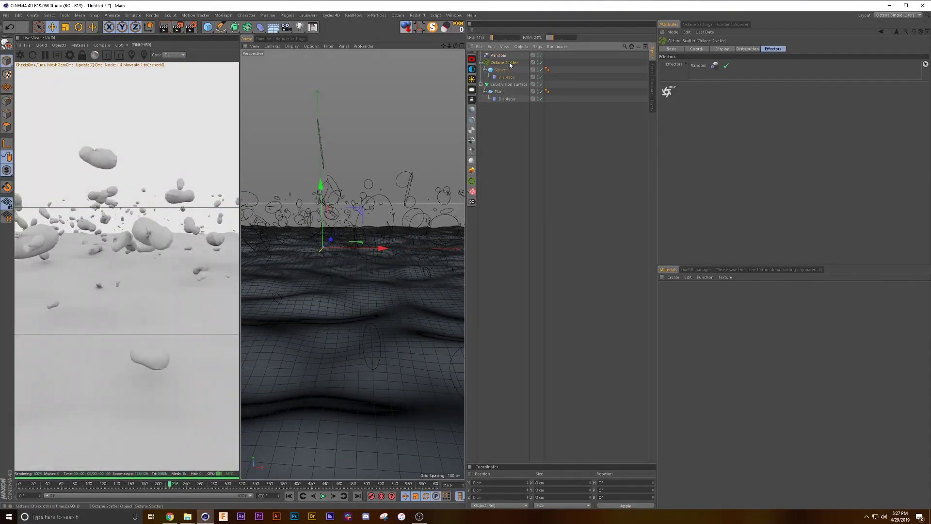
pyautogui.click(501, 70)
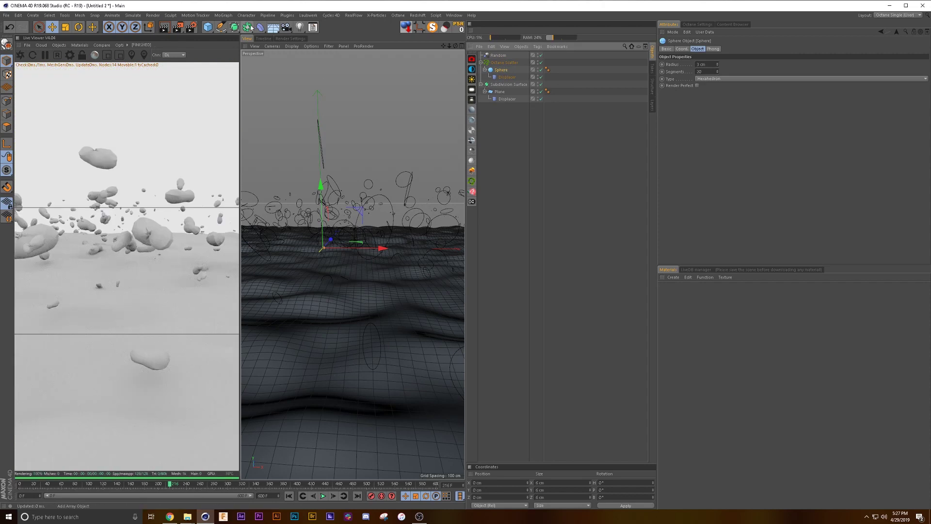
pyautogui.keyDown('alt'); pyautogui.click(235, 27); pyautogui.keyUp('alt')
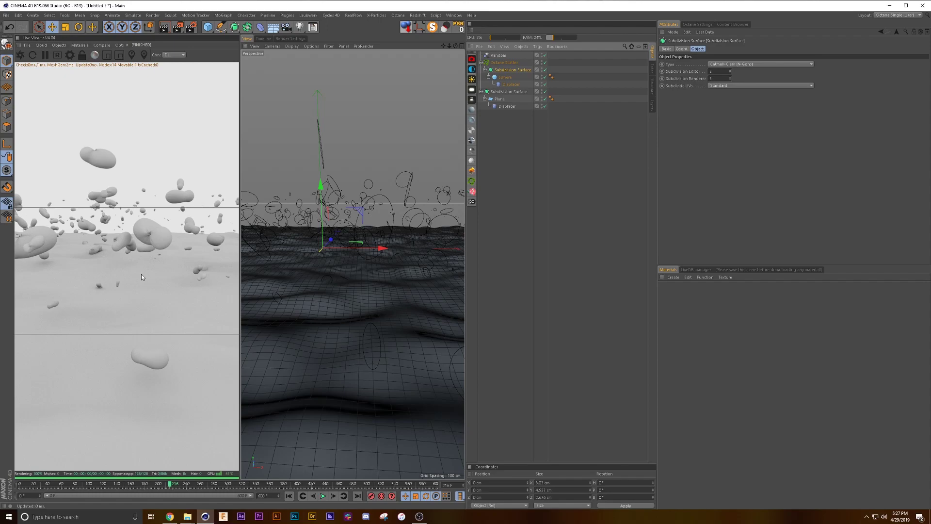
pyautogui.scroll(3, 367, 234)
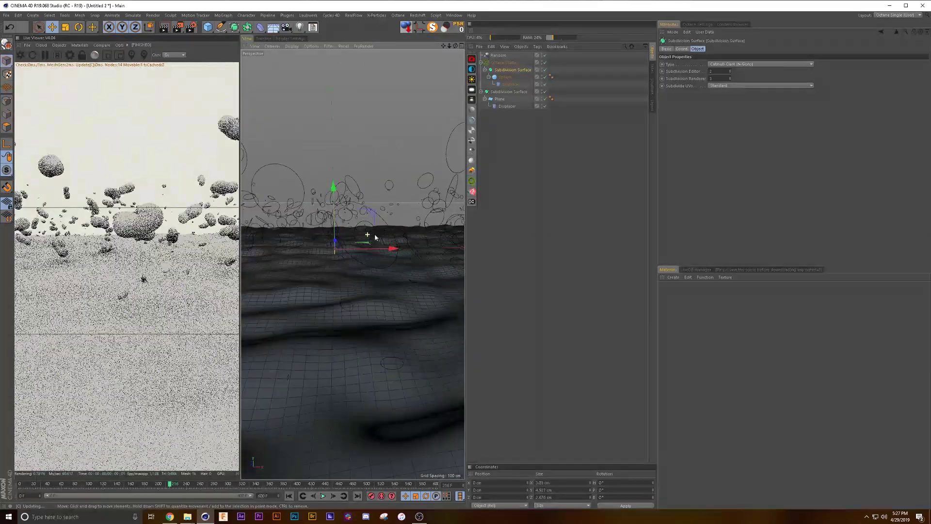
pyautogui.scroll(2, 368, 242)
# Step: Set the sphere's Displacer height to 6 cm and inspect the smoother bubbles
pyautogui.click(511, 84)
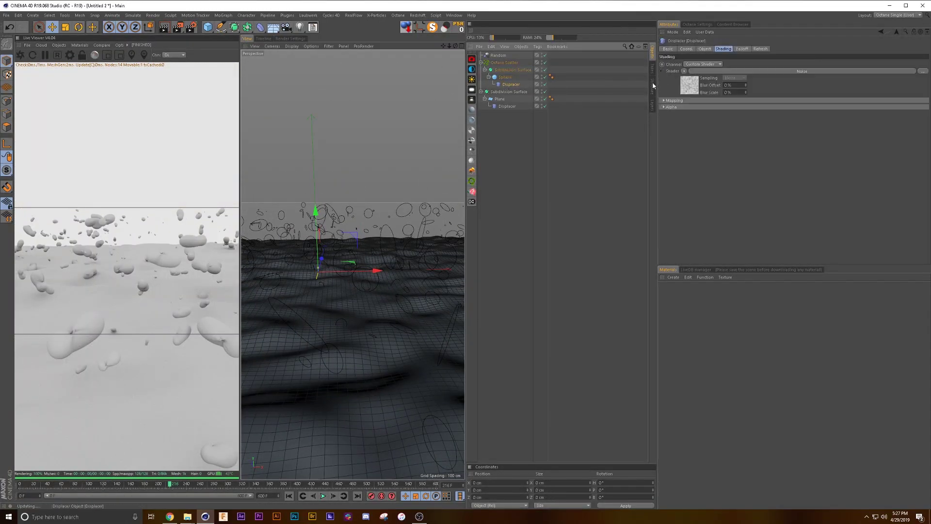
pyautogui.click(704, 48)
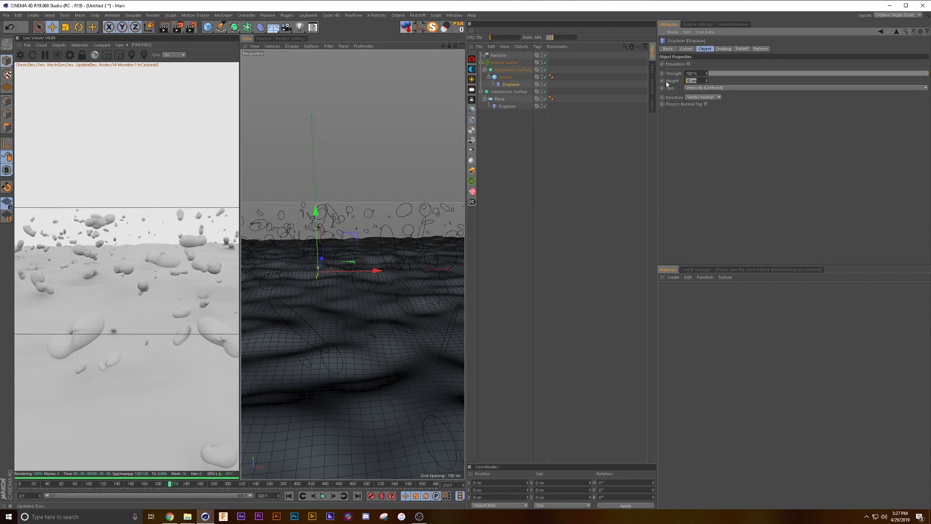
pyautogui.write('5')
pyautogui.press('Return')
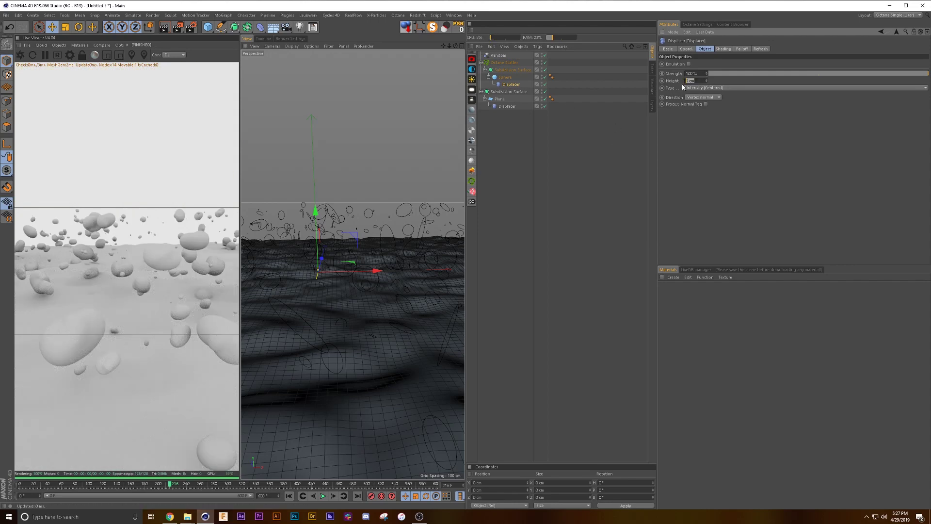
pyautogui.press('Return')
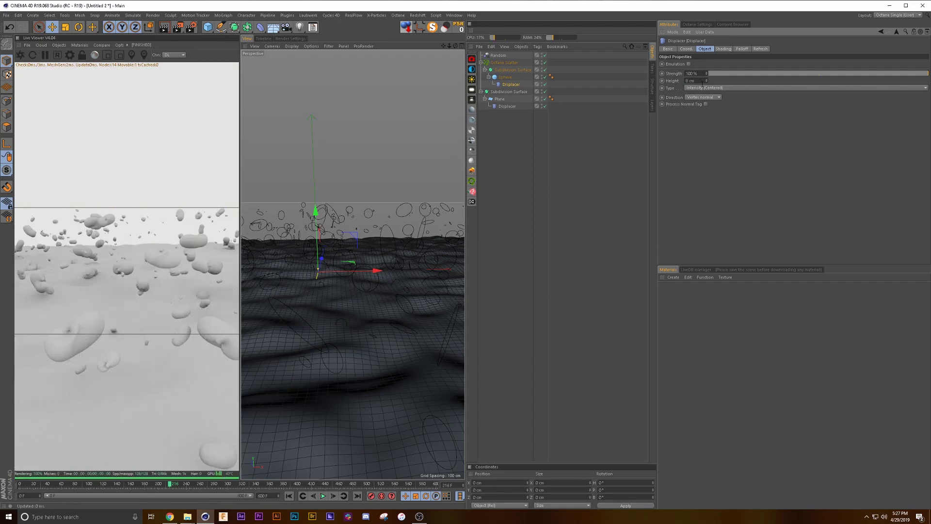
pyautogui.write('6')
pyautogui.press('Return')
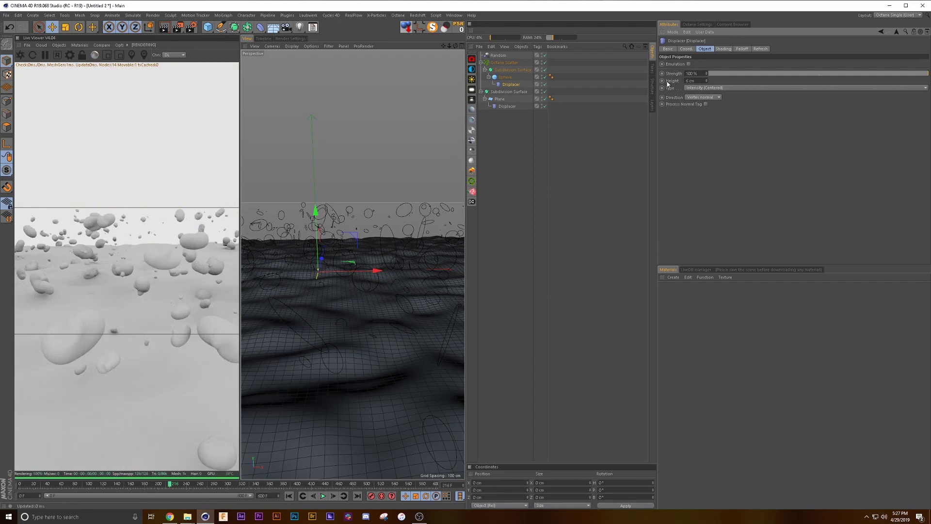
pyautogui.scroll(2, 342, 289)
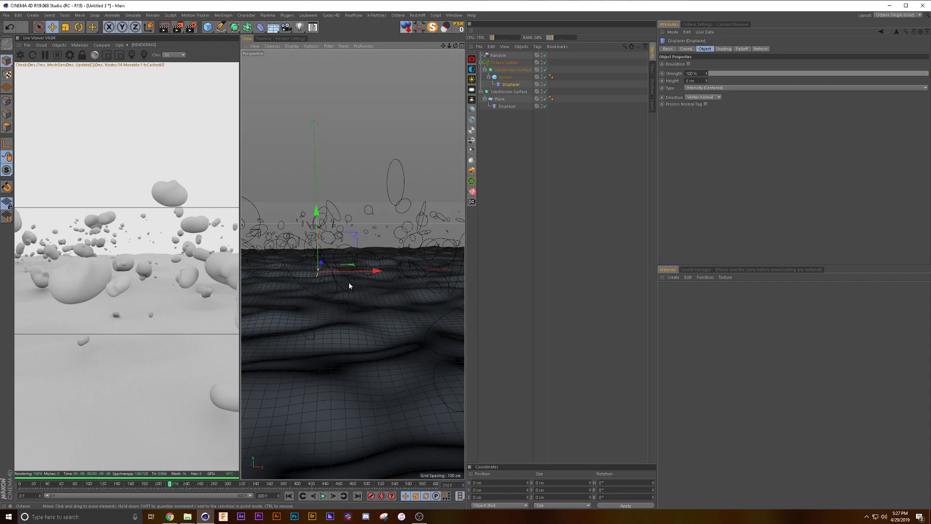
pyautogui.scroll(2, 352, 272)
pyautogui.scroll(-3, 357, 267)
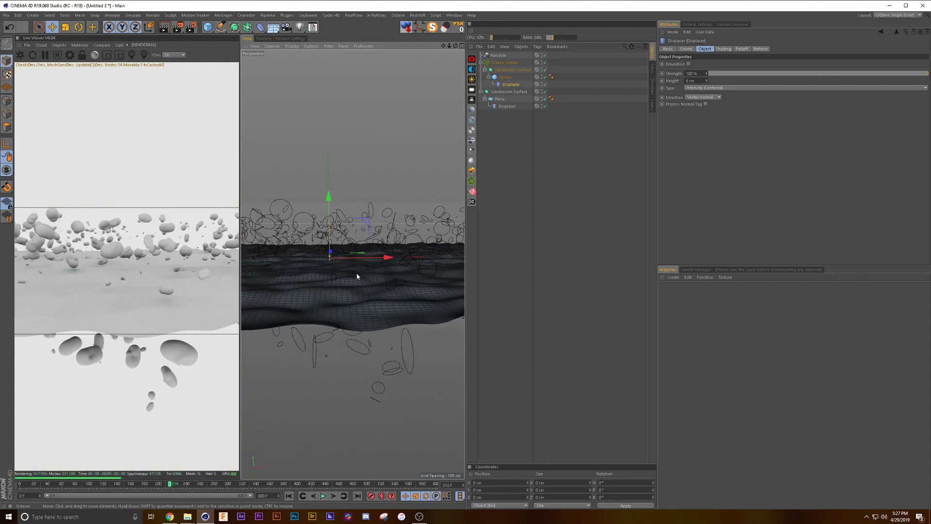
pyautogui.scroll(3, 348, 299)
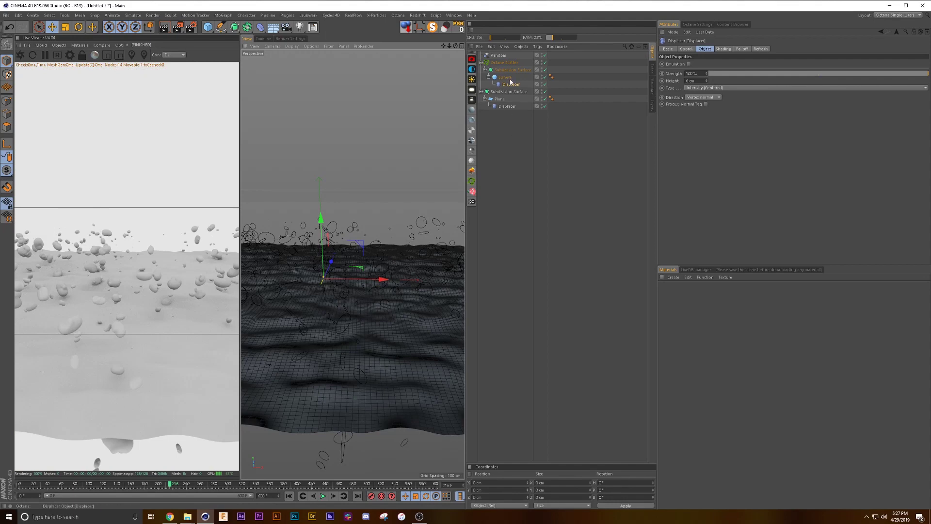
# Step: Keyframe the scatter's Distribution Position at frame 0, then at the last frame key Y at 1000 cm
pyautogui.click(506, 63)
pyautogui.click(722, 50)
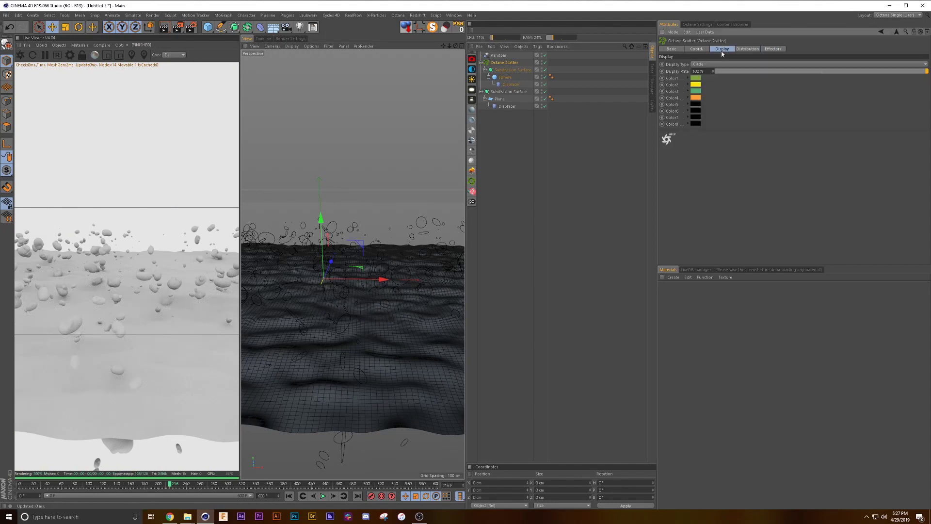
pyautogui.click(749, 50)
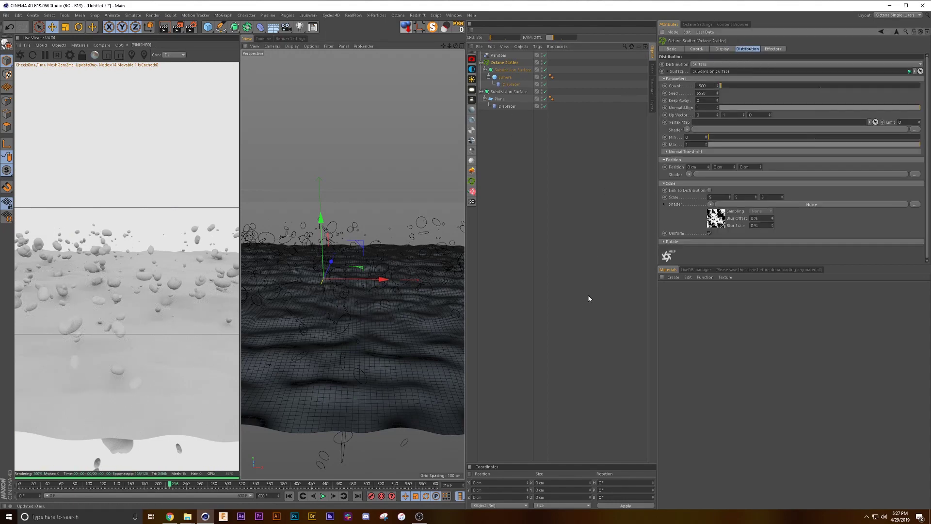
pyautogui.click(289, 495)
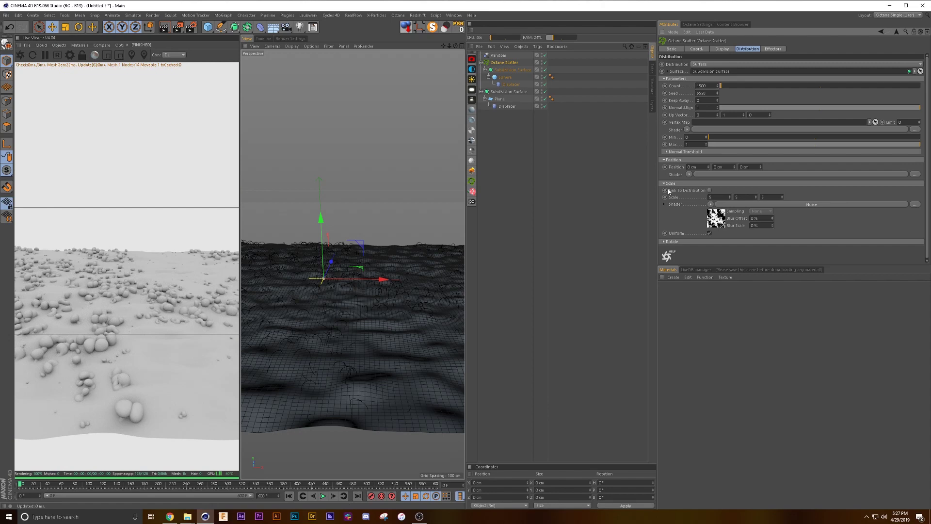
pyautogui.keyDown('ctrl'); pyautogui.click(665, 167); pyautogui.keyUp('ctrl')
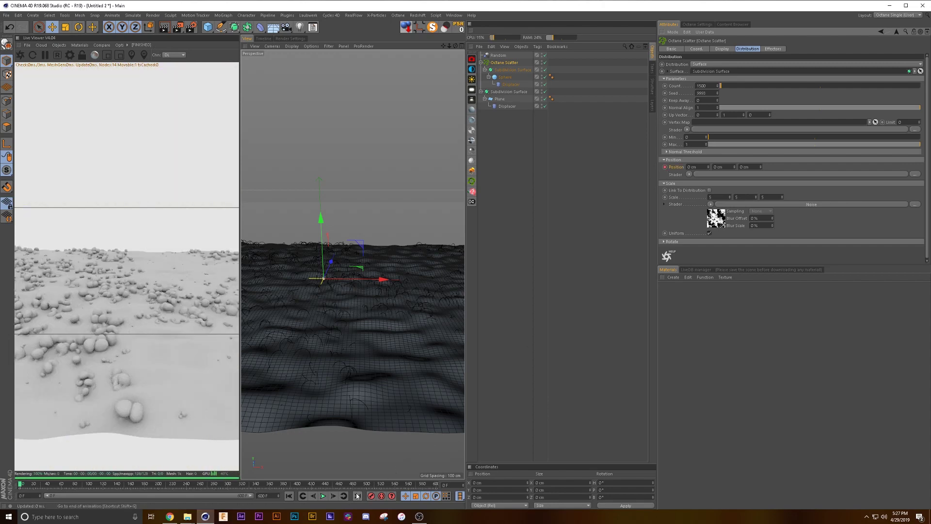
pyautogui.hotkey('shift', 'g')
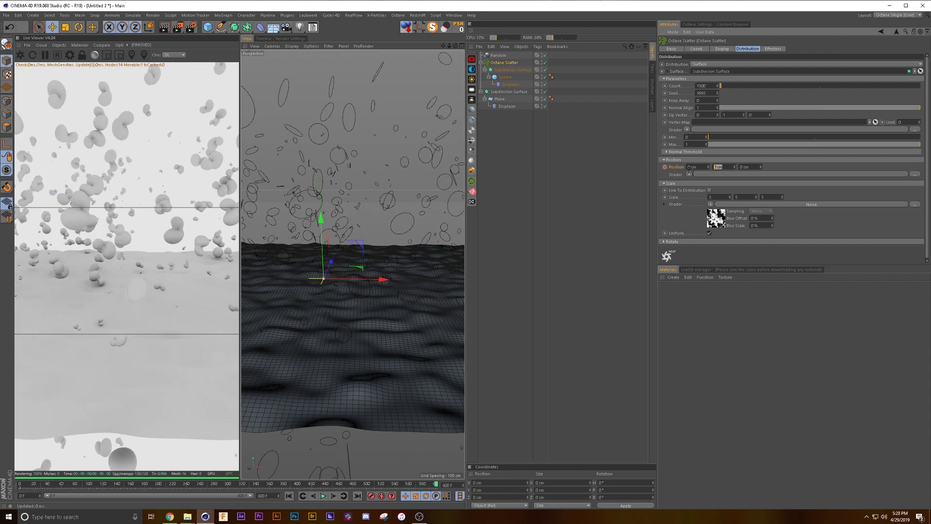
pyautogui.write('00')
pyautogui.press('Return')
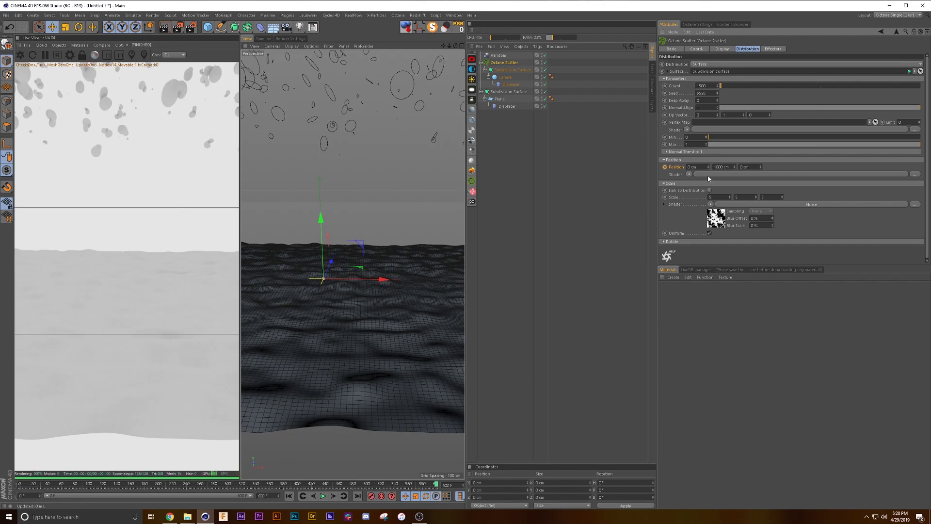
pyautogui.keyDown('ctrl'); pyautogui.click(665, 166); pyautogui.keyUp('ctrl')
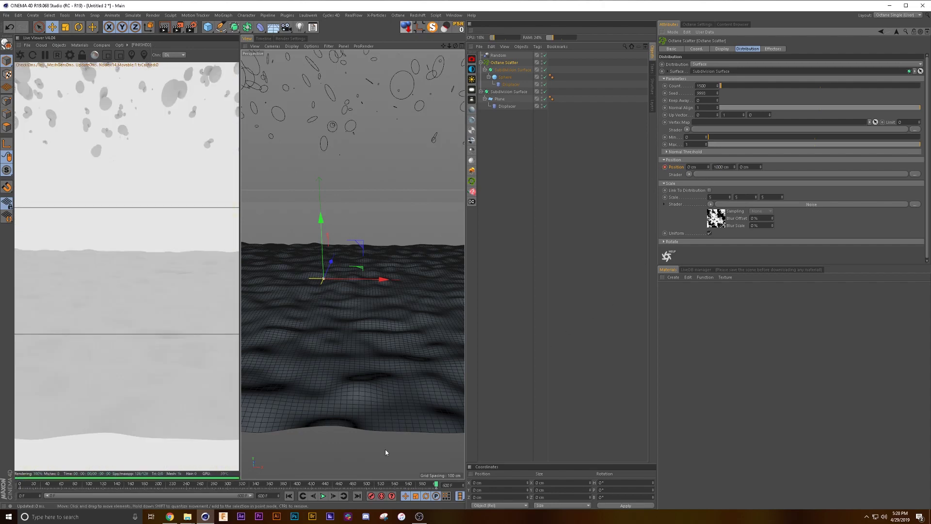
# Step: Set the animation end frame to 300 and preview frame 137 in the live render
pyautogui.moveTo(270, 495); pyautogui.dragTo(248, 495)
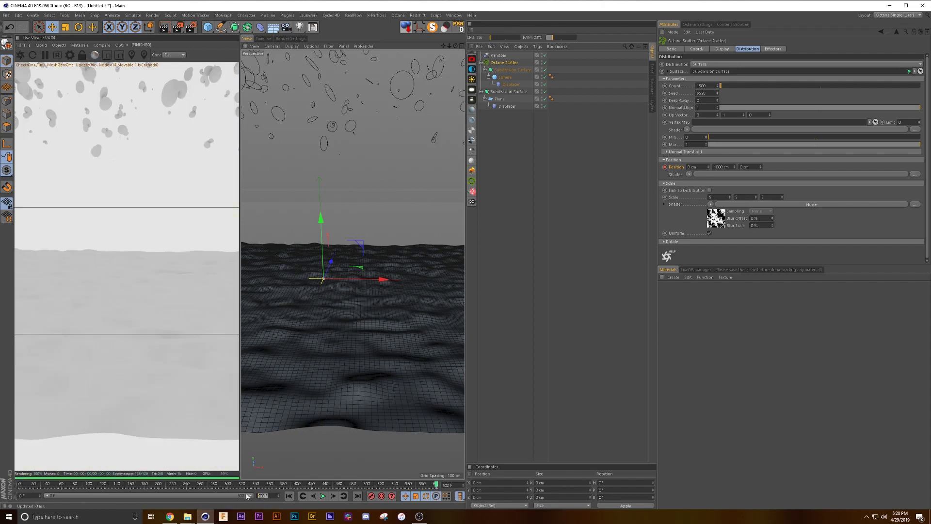
pyautogui.write('300')
pyautogui.press('Return')
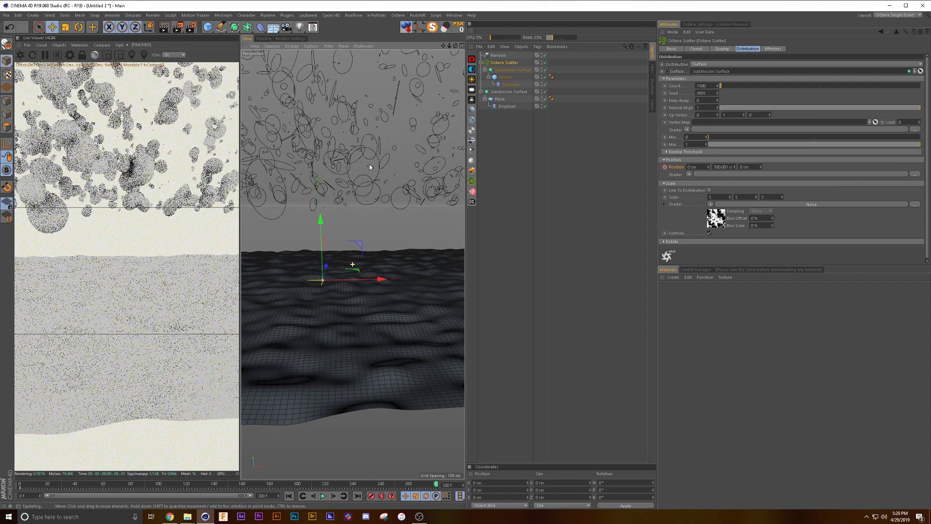
pyautogui.scroll(3, 371, 166)
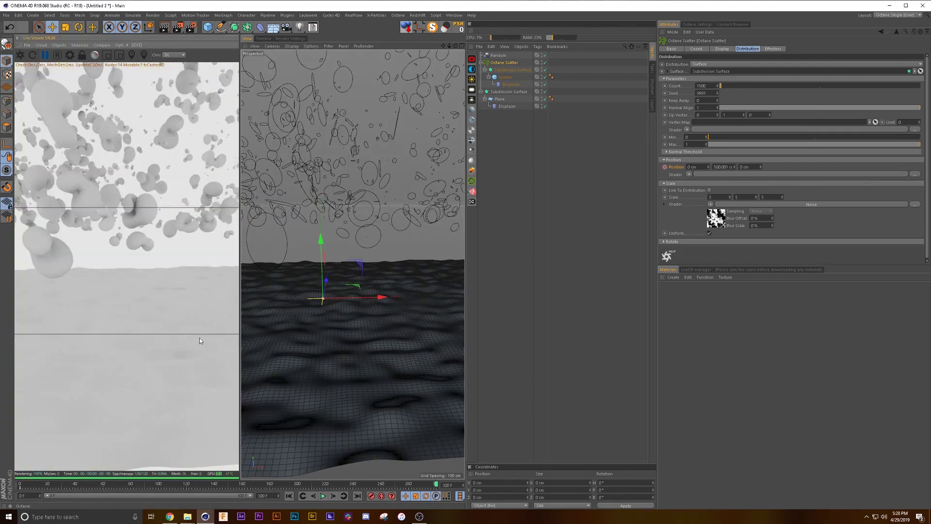
pyautogui.moveTo(435, 487); pyautogui.dragTo(258, 486)
pyautogui.click(21, 55)
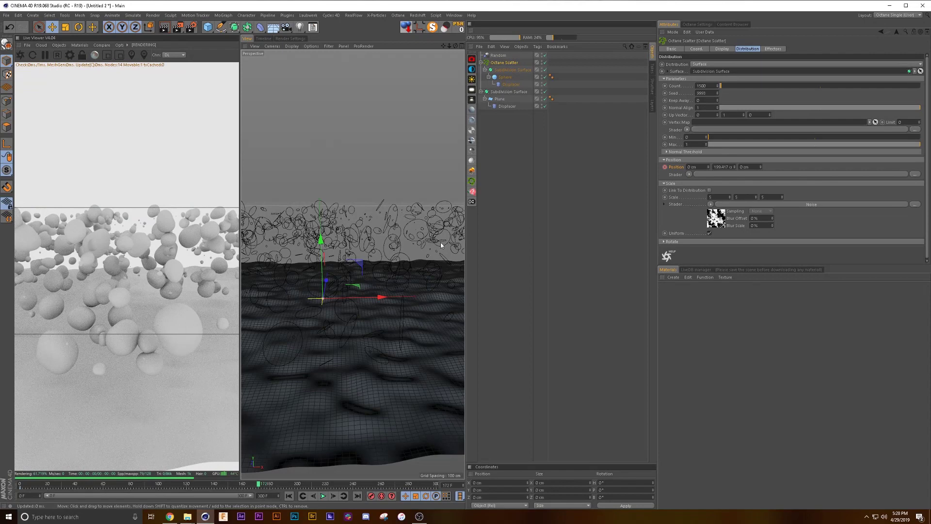
# Step: Add an OctaneCamera, delete the extra OctaneSky, and reset the camera's PSR to zero
pyautogui.click(472, 69)
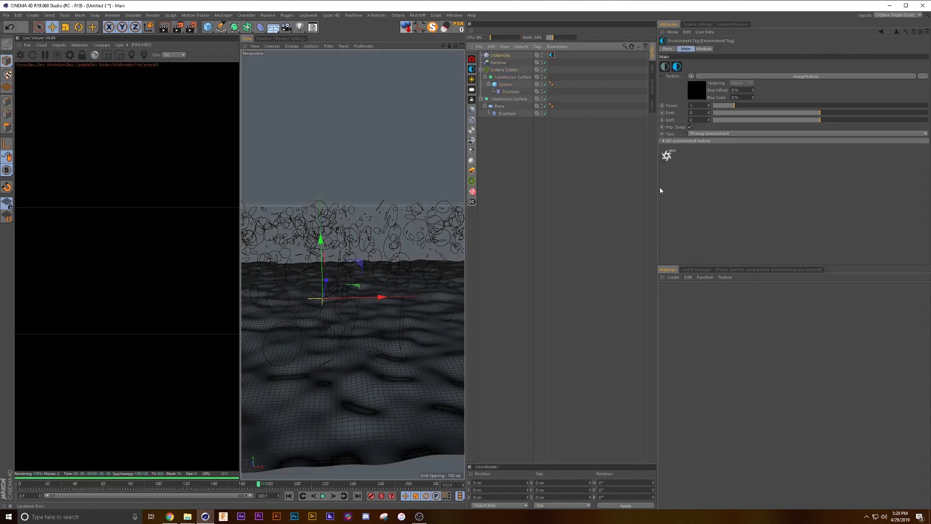
pyautogui.click(471, 59)
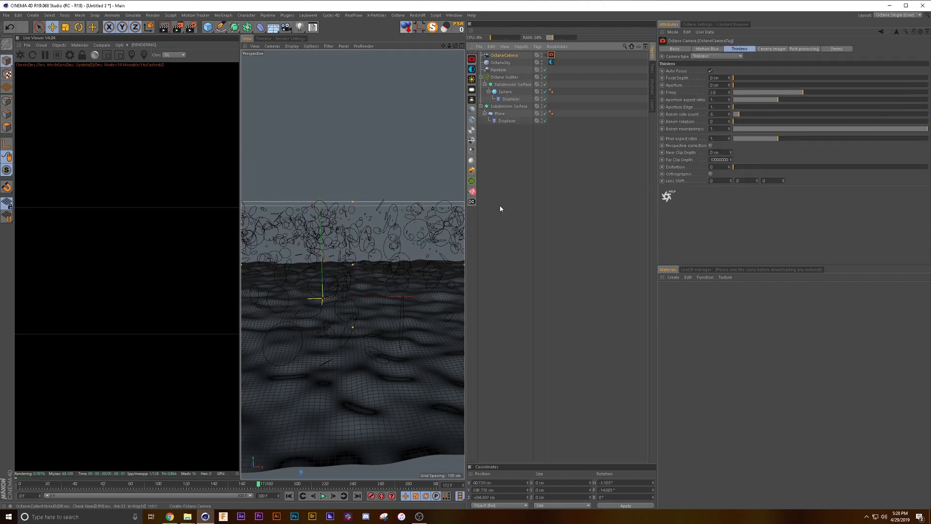
pyautogui.click(501, 63)
pyautogui.press('Delete')
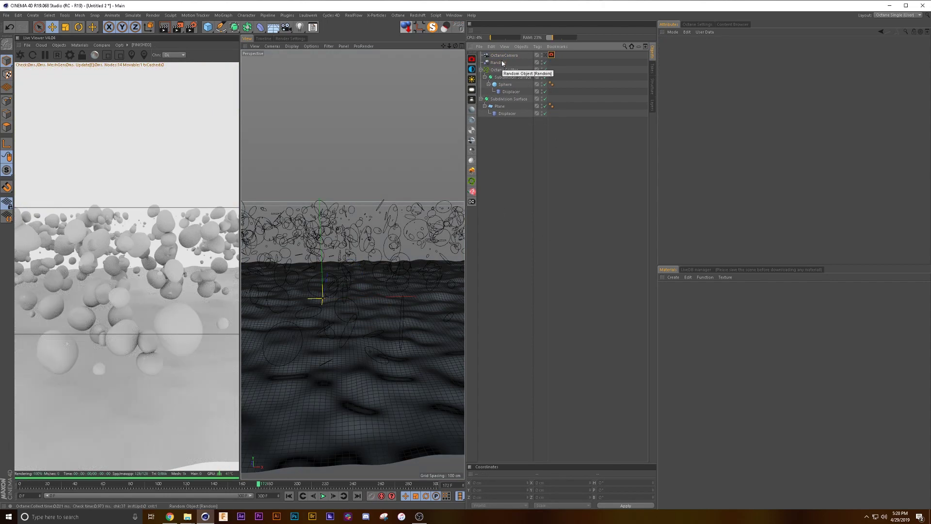
pyautogui.click(507, 55)
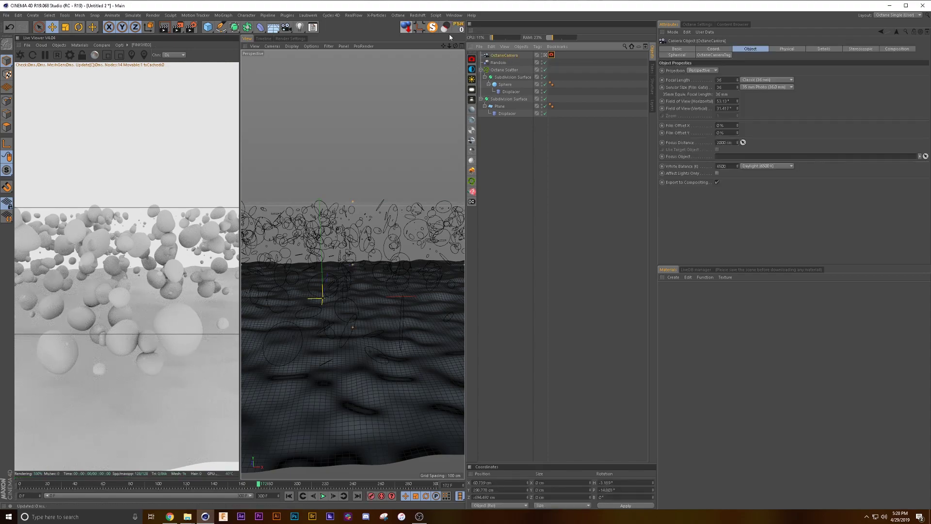
pyautogui.click(458, 29)
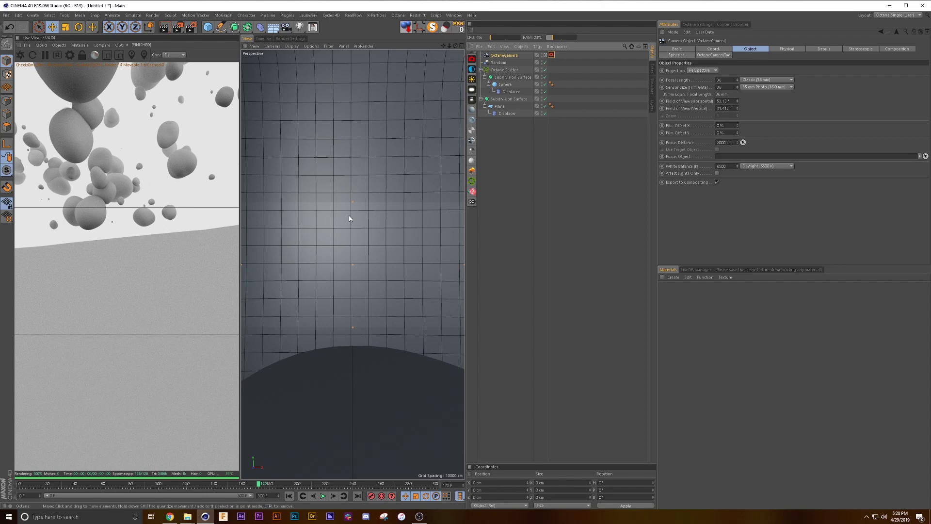
# Step: Look up the PSR command in the command search and Customize Commands window
pyautogui.hotkey('shift', 'c')
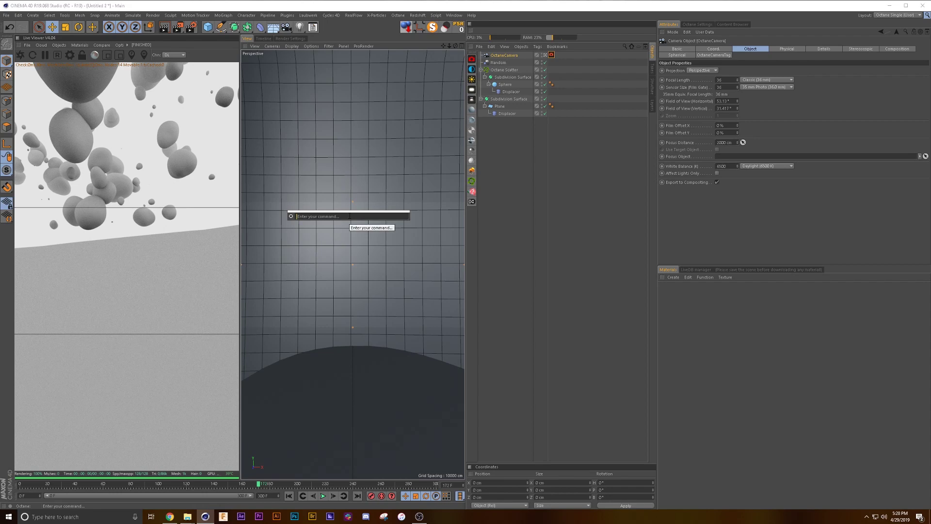
pyautogui.write('psr')
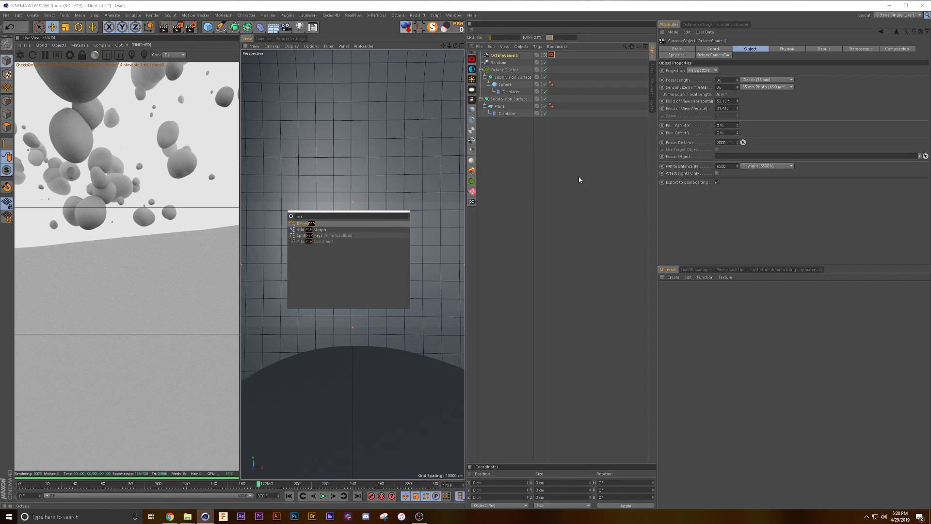
pyautogui.press('Escape')
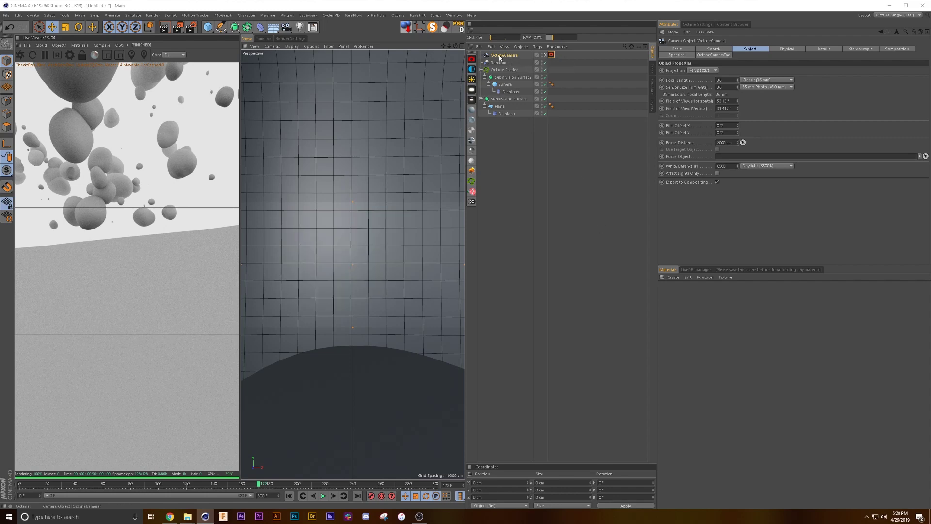
pyautogui.click(454, 15)
pyautogui.click(512, 15)
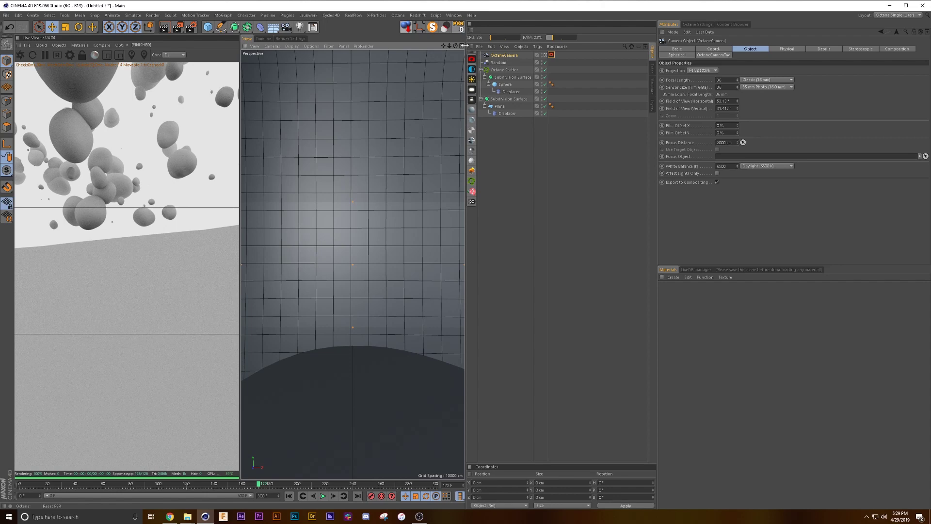
pyautogui.rightClick(361, 29)
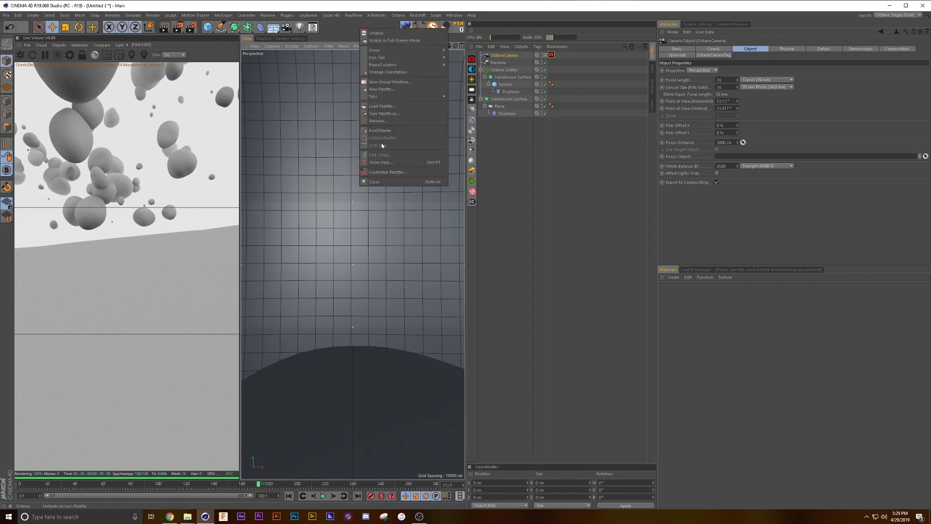
pyautogui.click(387, 172)
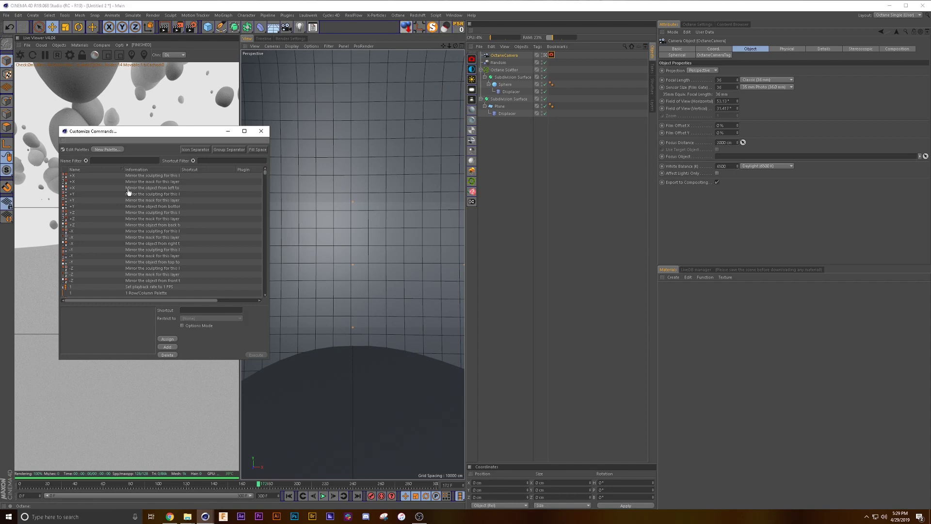
pyautogui.click(114, 161)
pyautogui.write('psr')
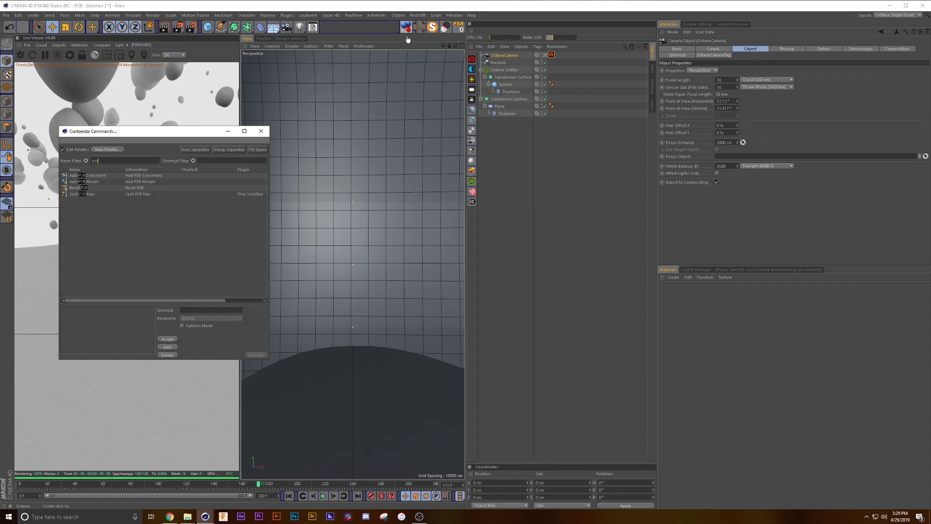
pyautogui.click(260, 132)
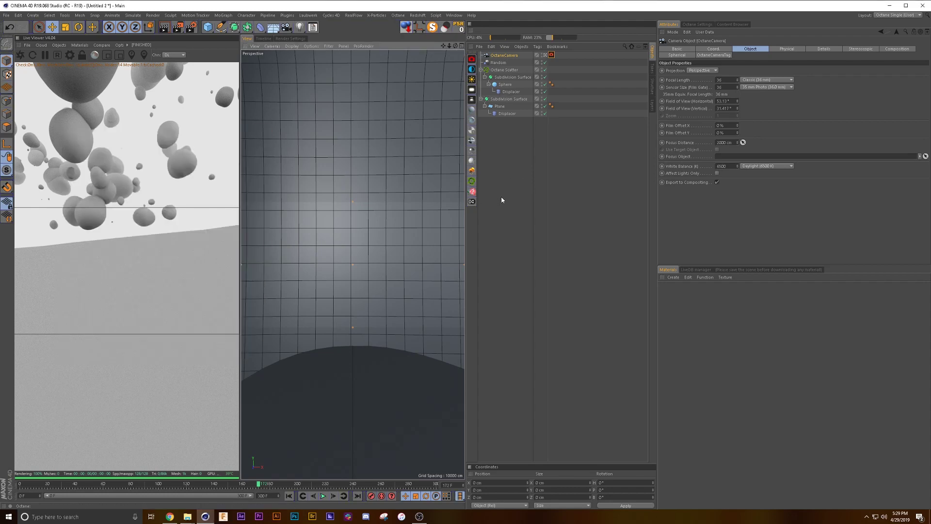
pyautogui.click(499, 199)
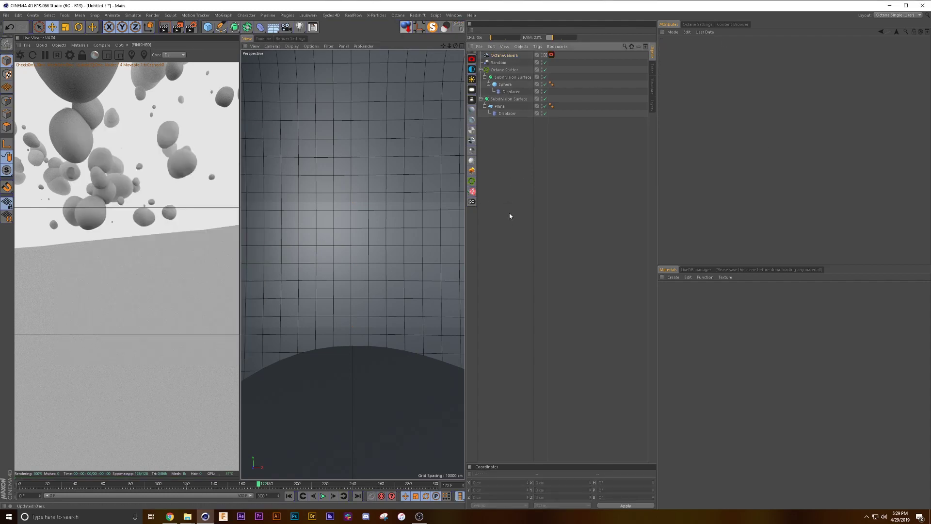
pyautogui.click(504, 55)
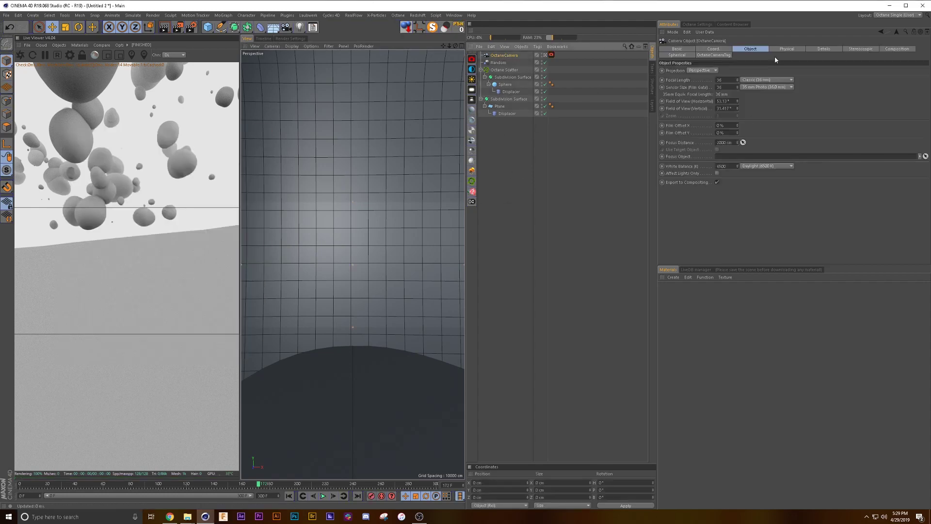
# Step: Give the camera a 50 mm focal length, P.Z -600 cm and R.P 30°, then play to check
pyautogui.doubleClick(723, 79)
pyautogui.write('50')
pyautogui.press('Return')
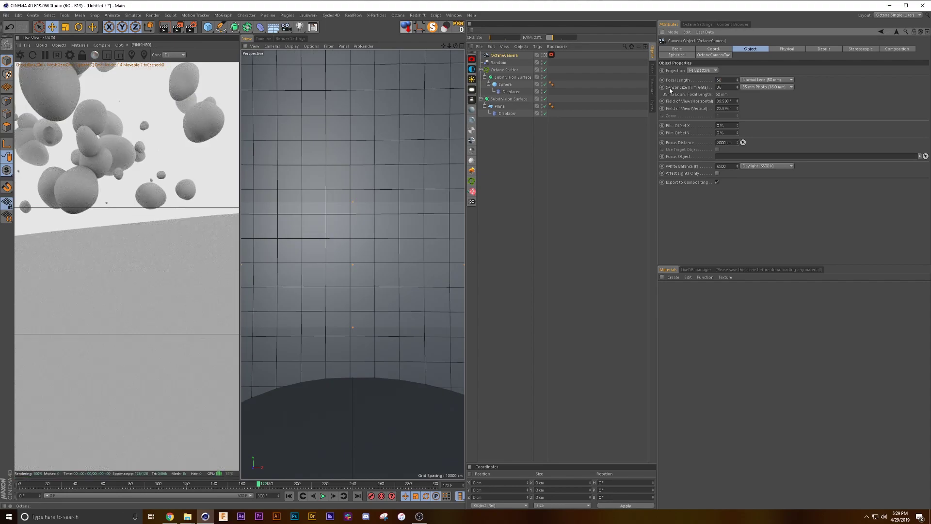
pyautogui.click(710, 49)
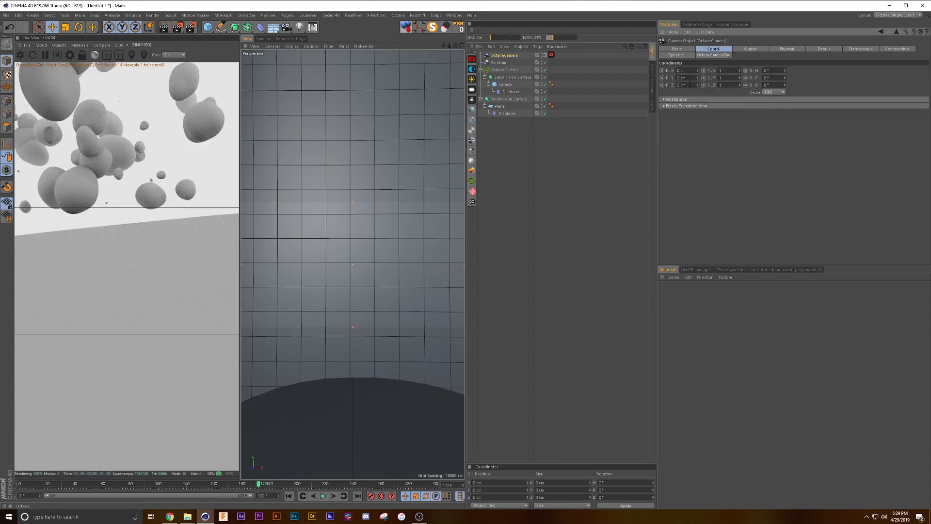
pyautogui.doubleClick(687, 85)
pyautogui.write('-600')
pyautogui.press('Return')
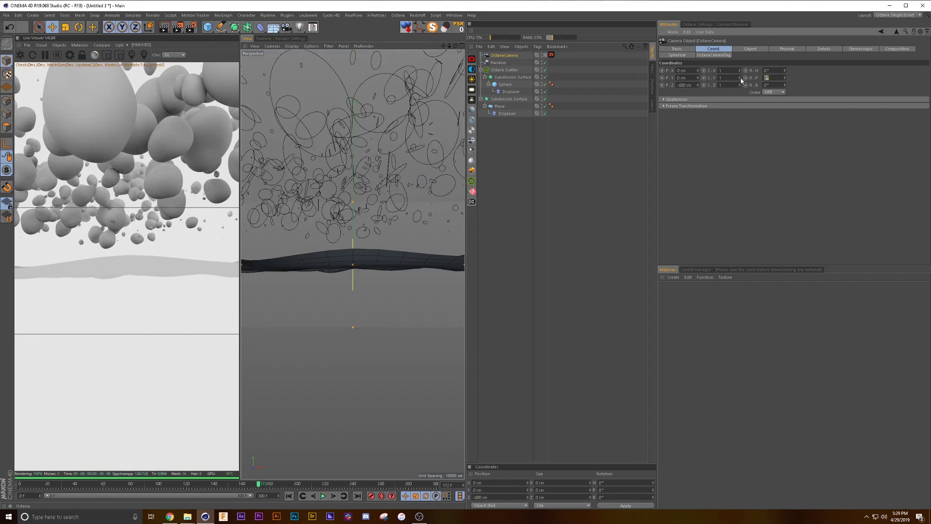
pyautogui.write('30')
pyautogui.press('Return')
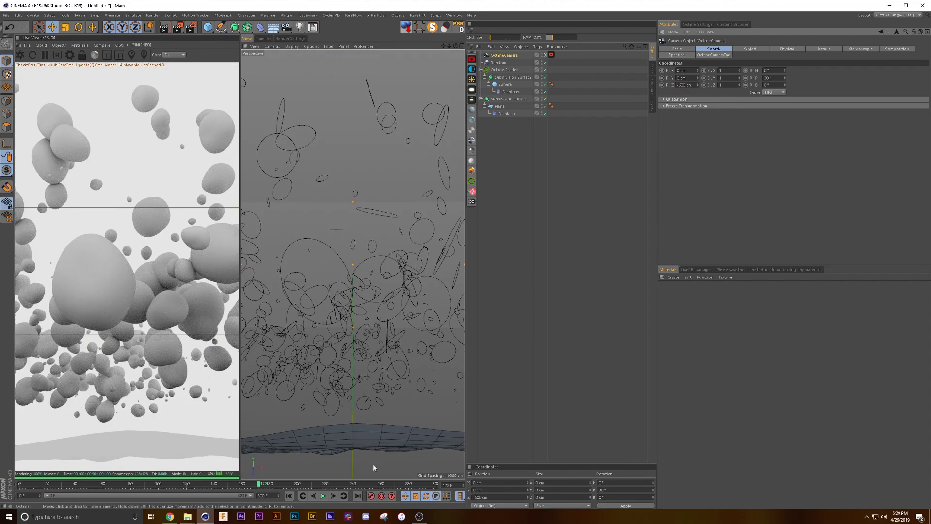
pyautogui.click(322, 495)
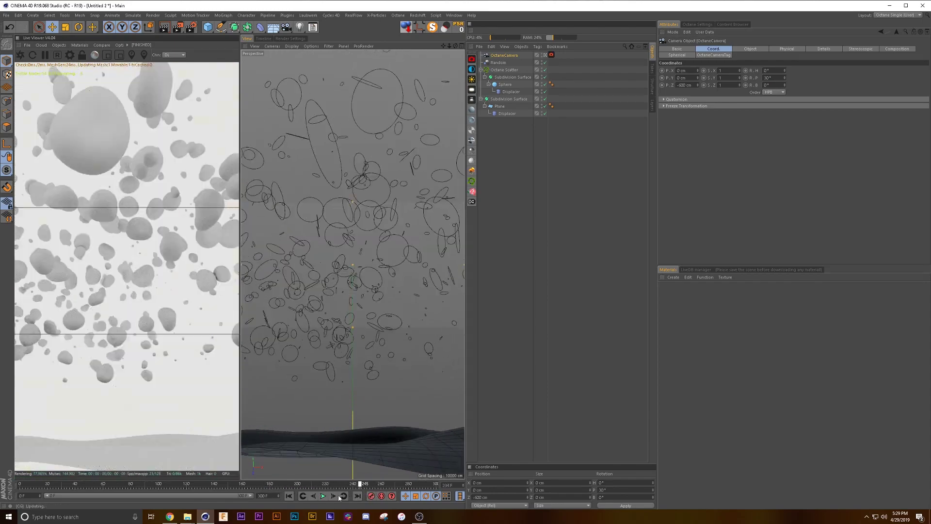
pyautogui.click(252, 484)
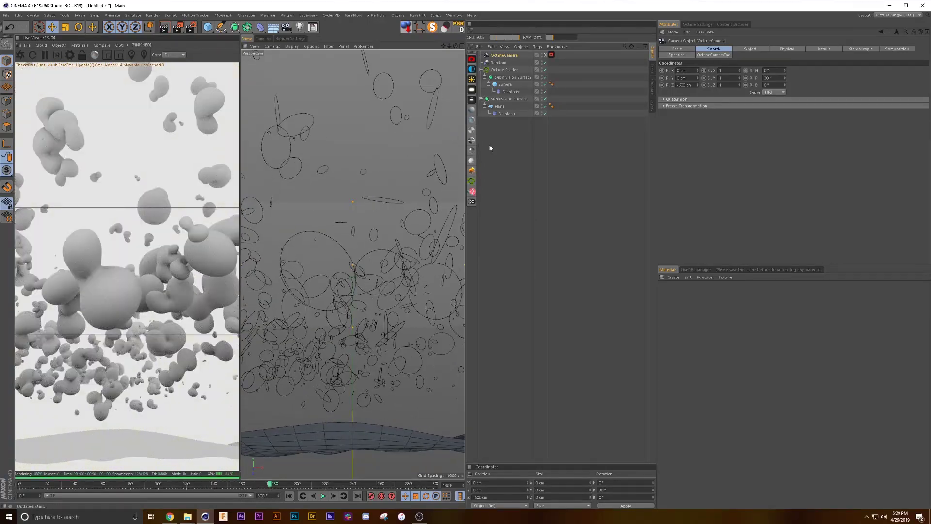
# Step: Add an OctaneSky and an Octane area light, and change the light's Details size values
pyautogui.click(472, 69)
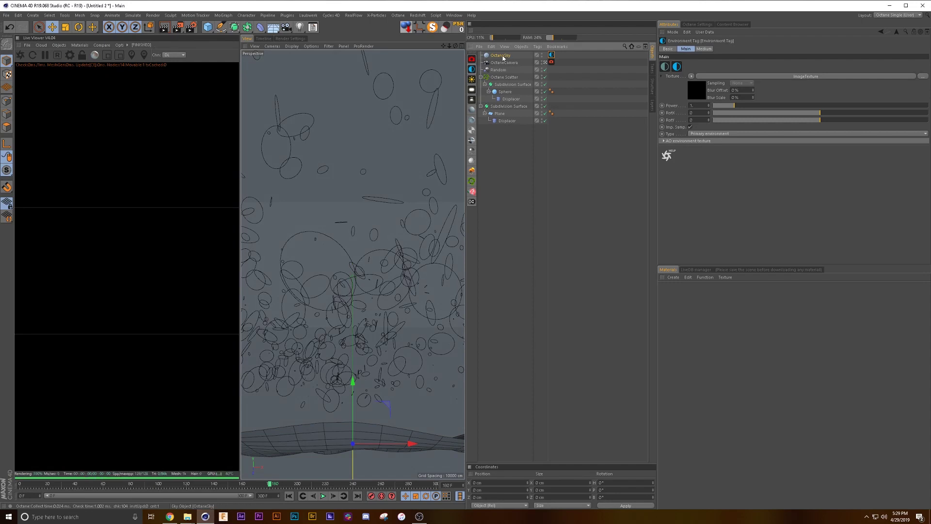
pyautogui.click(472, 90)
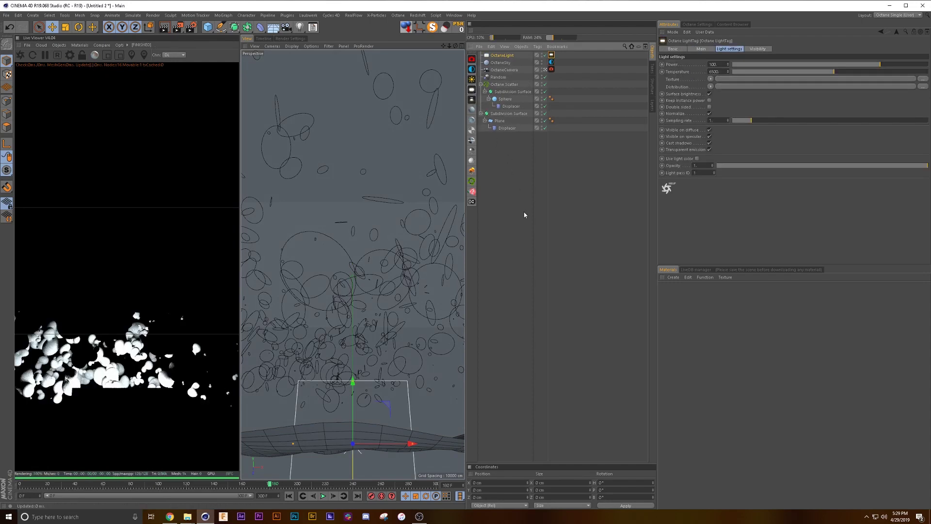
pyautogui.click(507, 58)
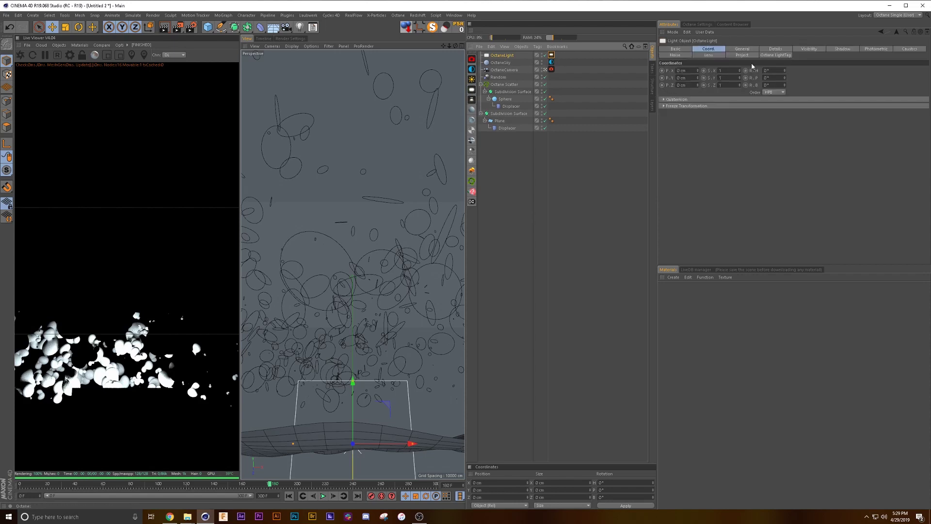
pyautogui.click(772, 49)
pyautogui.write('50')
pyautogui.press('Tab')
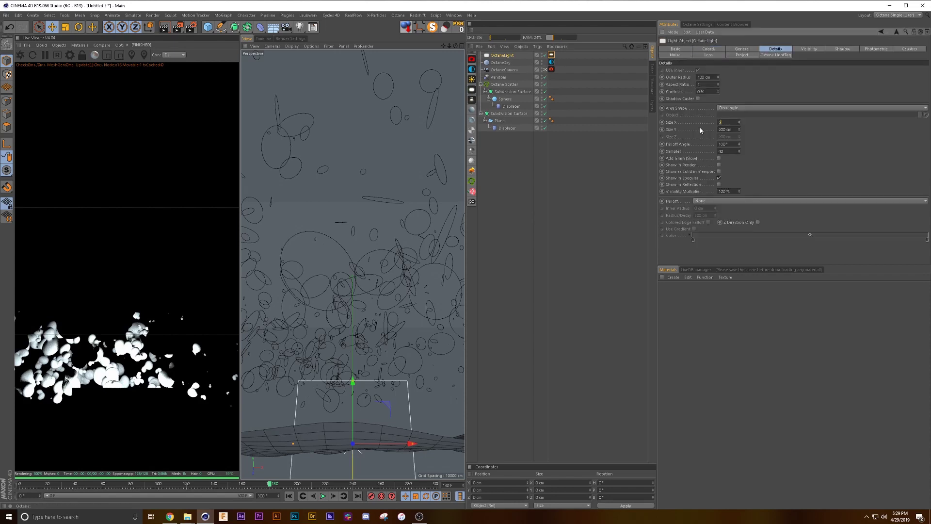
pyautogui.write('500')
pyautogui.press('Return')
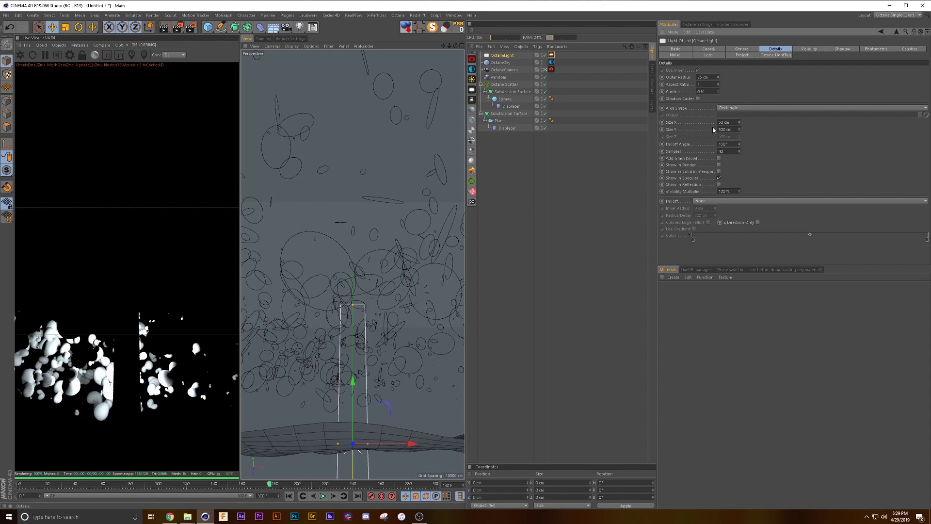
pyautogui.write('5000')
pyautogui.press('Return')
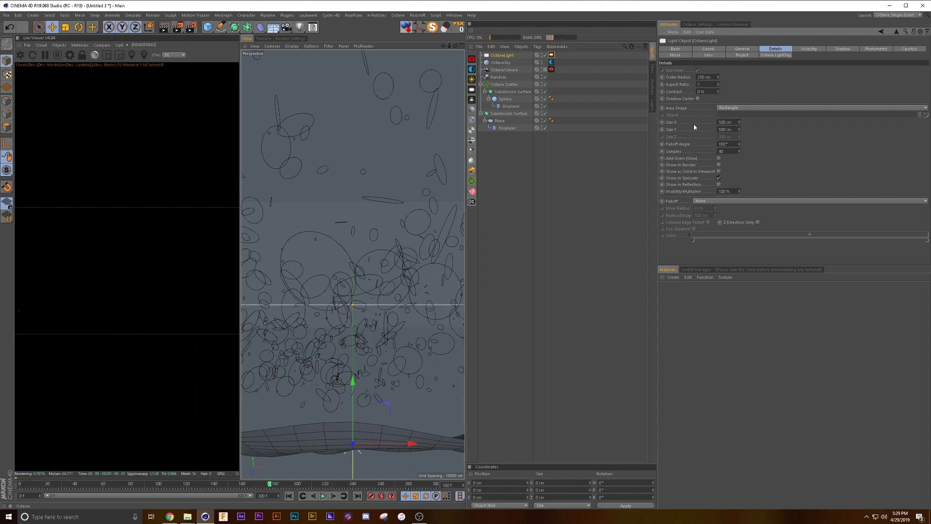
# Step: Pitch the area light 90° and set its tag Power to 10 and Temperature to 5500
pyautogui.click(708, 49)
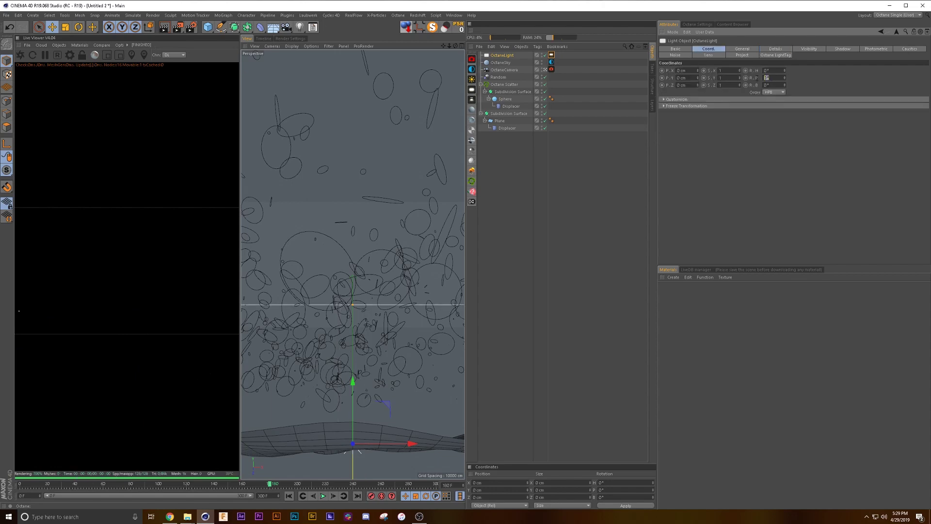
pyautogui.write('90')
pyautogui.press('Return')
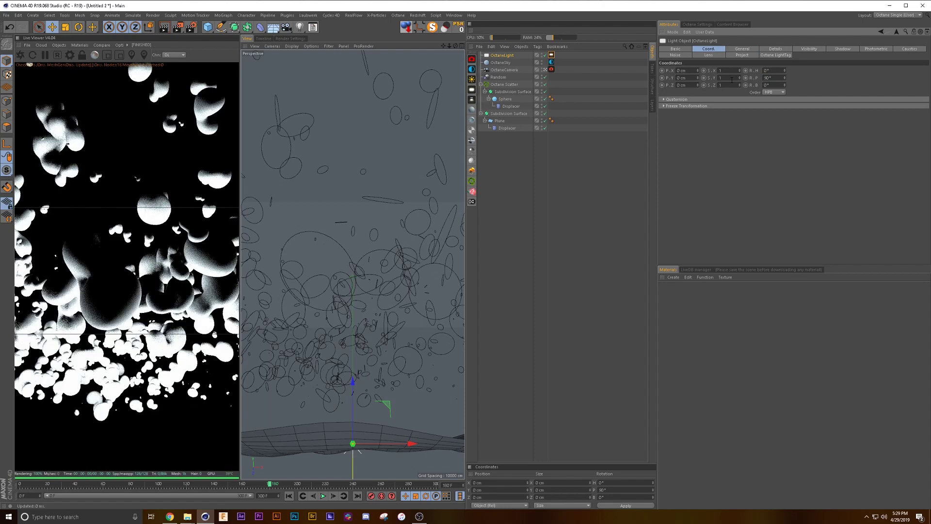
pyautogui.click(775, 54)
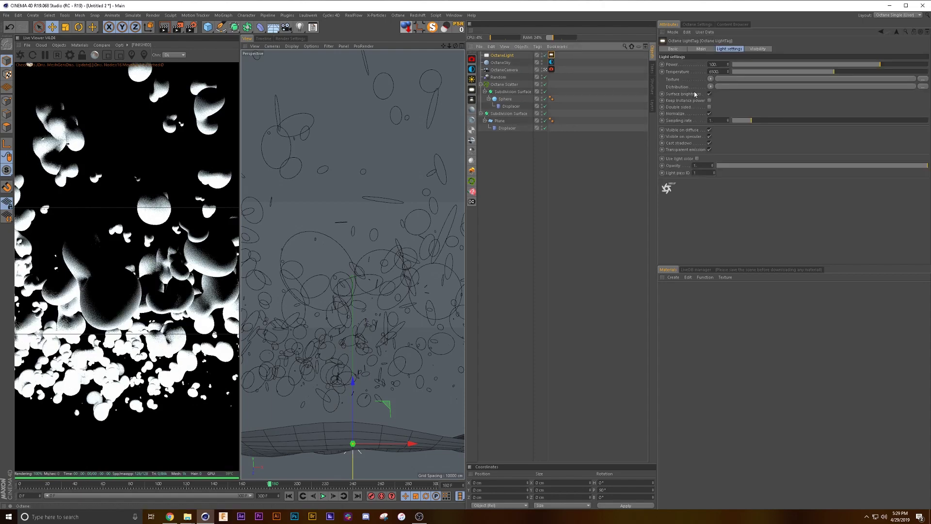
pyautogui.click(713, 64)
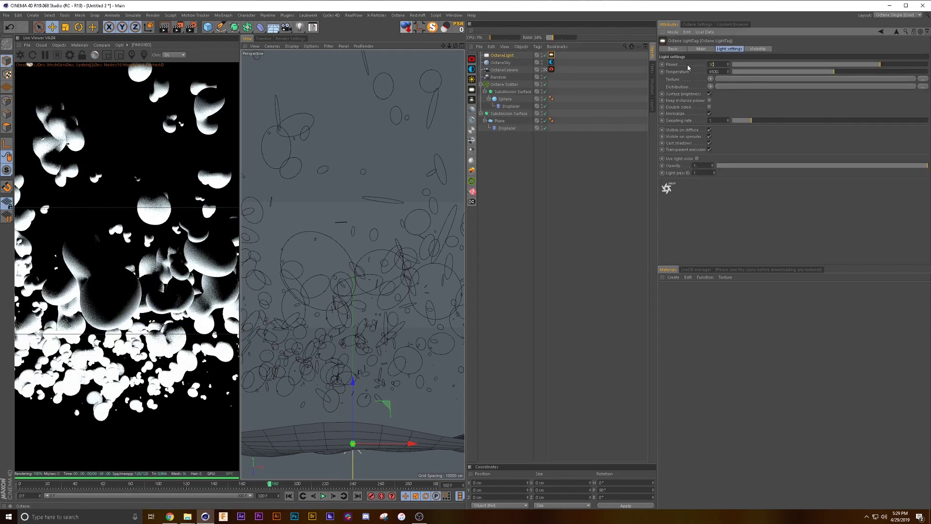
pyautogui.write('10')
pyautogui.press('Return')
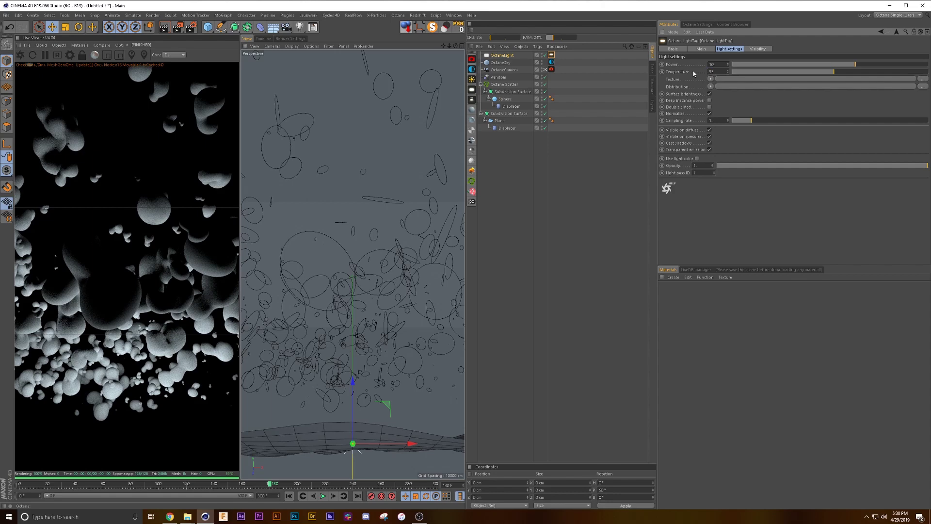
pyautogui.press('Return')
# Step: Add a second Octane area light, raise it, rotate it 90° and move it to the right
pyautogui.click(471, 103)
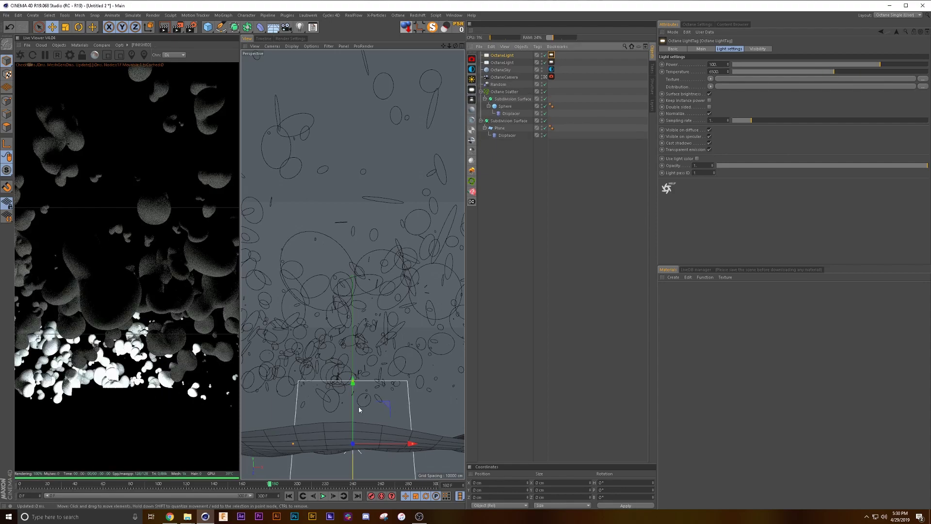
pyautogui.moveTo(354, 381)
pyautogui.mouseDown()
pyautogui.moveTo(359, 270)
pyautogui.moveTo(402, 288)
pyautogui.mouseUp()
pyautogui.press('r')
pyautogui.press('e')
pyautogui.moveTo(309, 295); pyautogui.dragTo(409, 296)
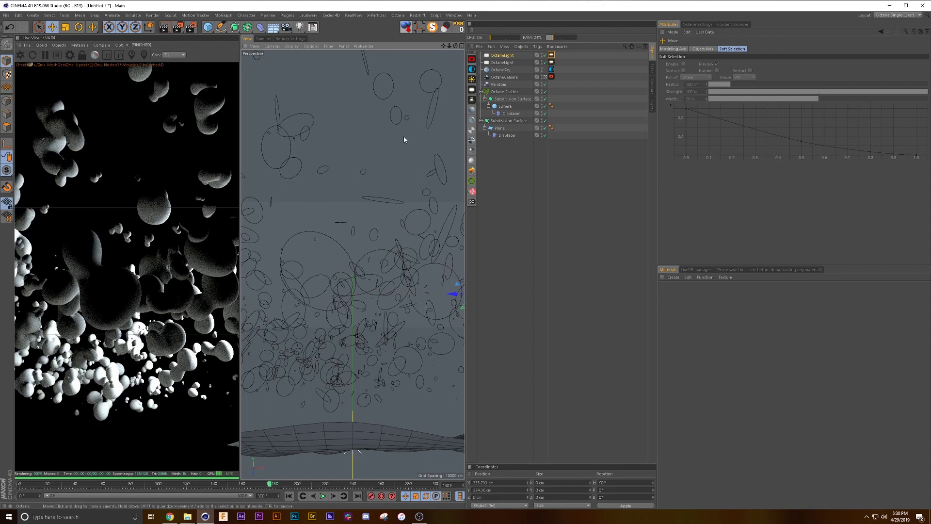
pyautogui.middleClick(413, 201)
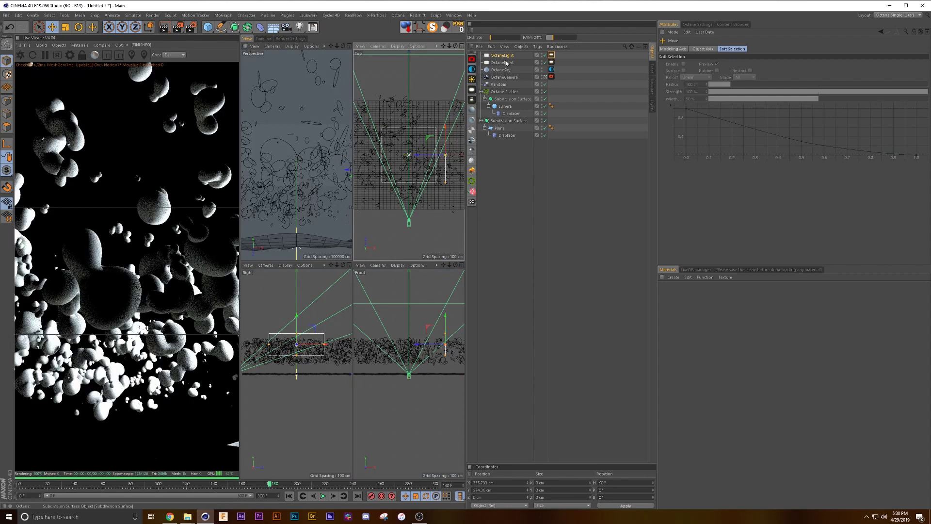
# Step: Set the second light's Power to 10 and Temperature to 12000
pyautogui.click(551, 55)
pyautogui.click(719, 64)
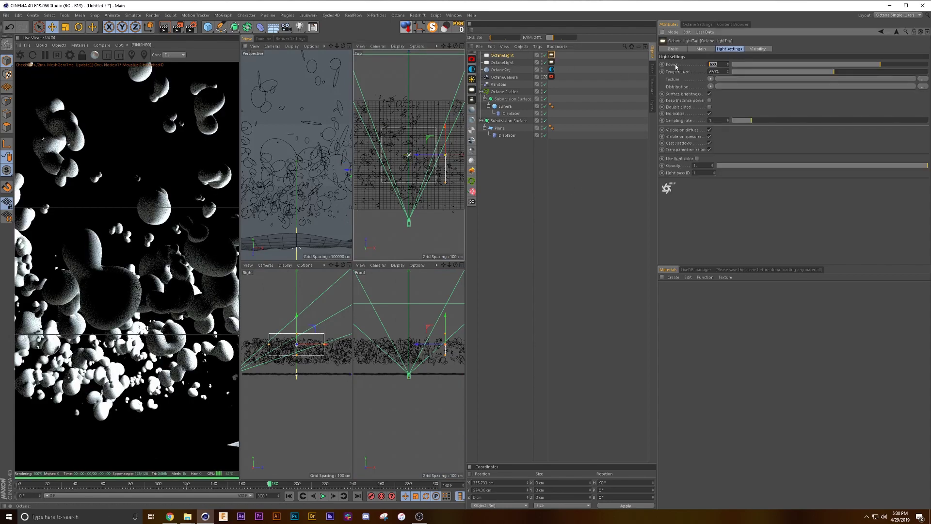
pyautogui.write('10')
pyautogui.press('Return')
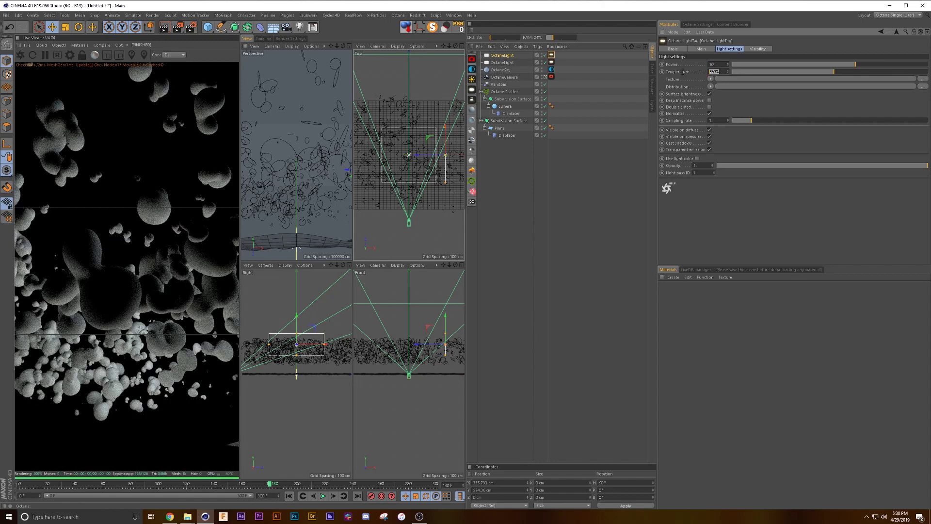
pyautogui.write('12000')
pyautogui.press('Return')
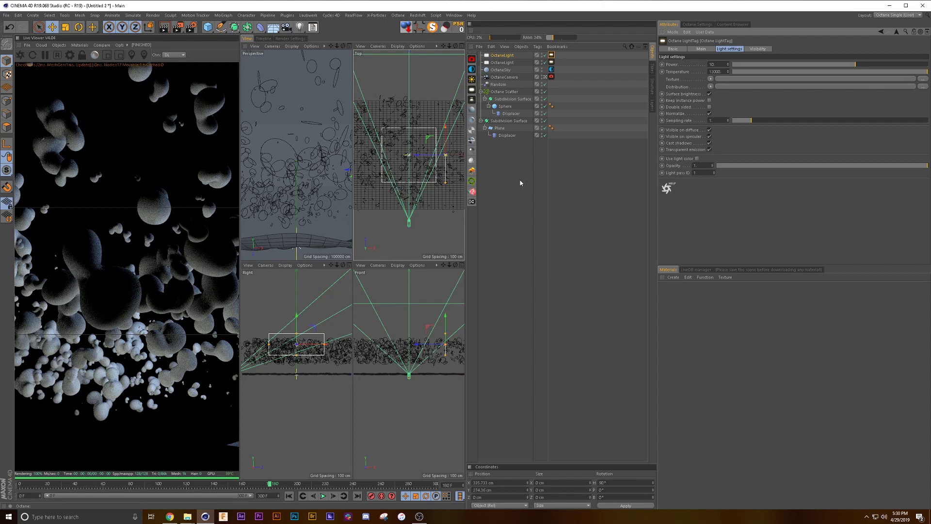
# Step: Create an Octane specular material with fake shadows and 0.001 roughness, and apply it to the Sphere
pyautogui.click(471, 129)
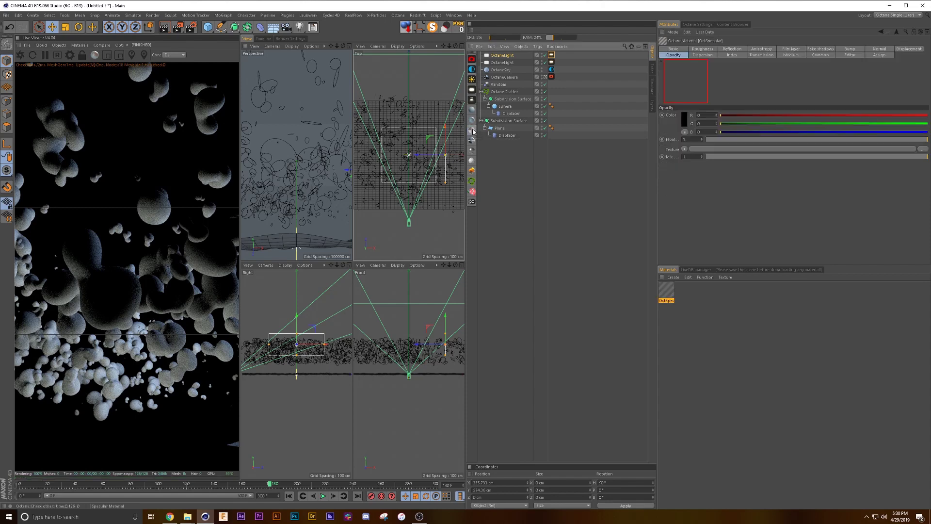
pyautogui.click(820, 49)
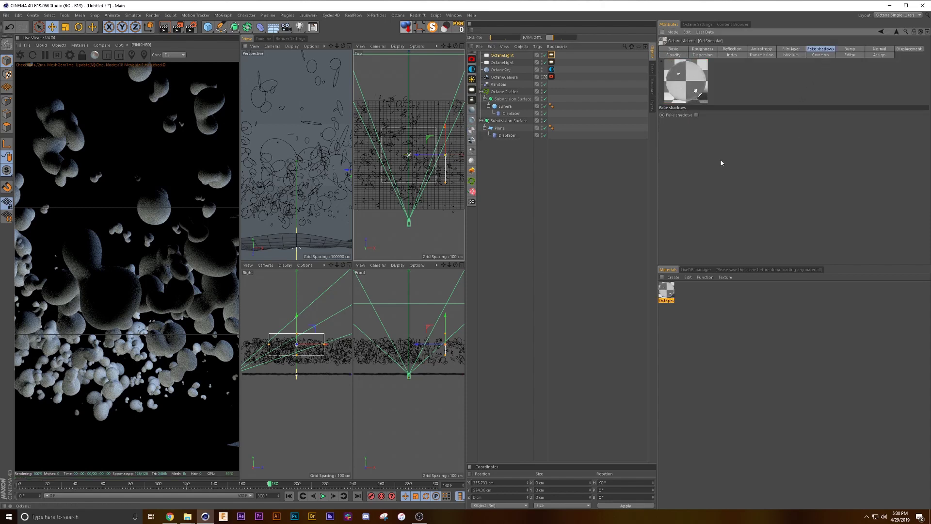
pyautogui.click(696, 116)
pyautogui.click(705, 49)
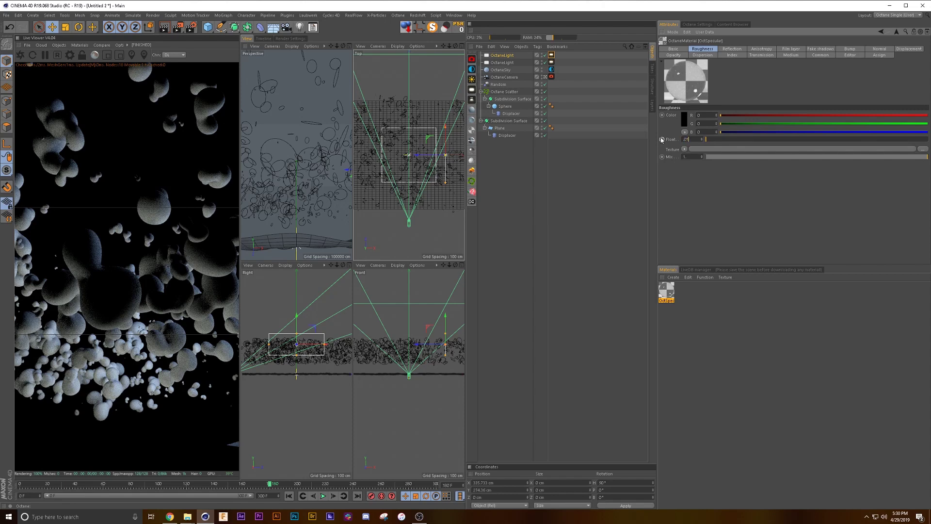
pyautogui.press('Return')
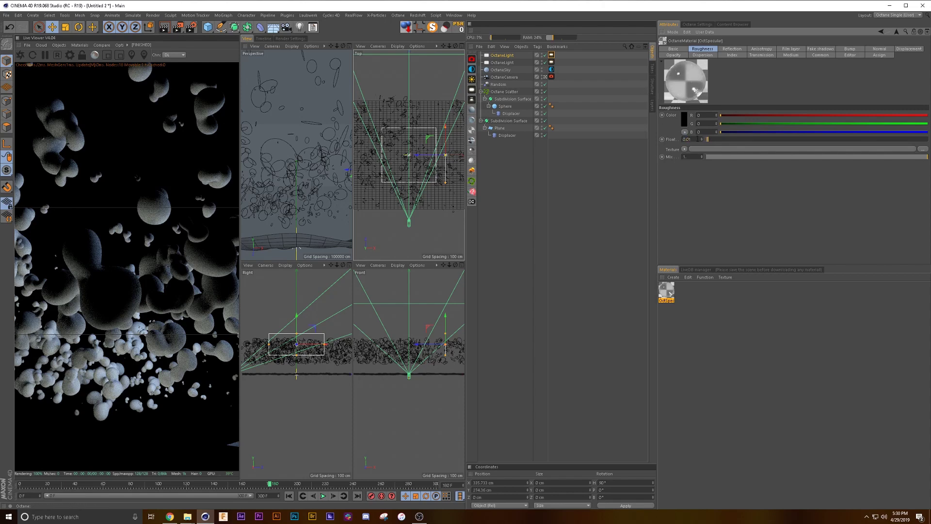
pyautogui.write('01')
pyautogui.press('Return')
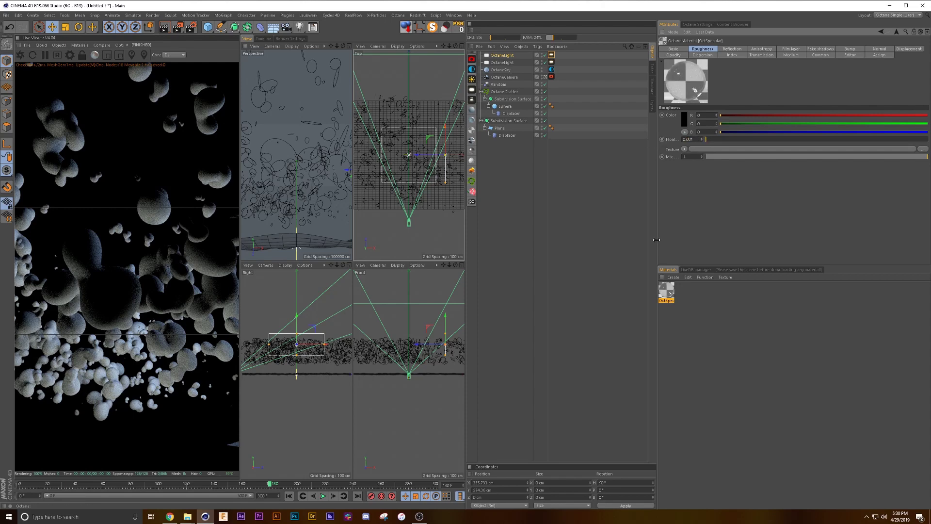
pyautogui.moveTo(671, 293); pyautogui.dragTo(507, 107)
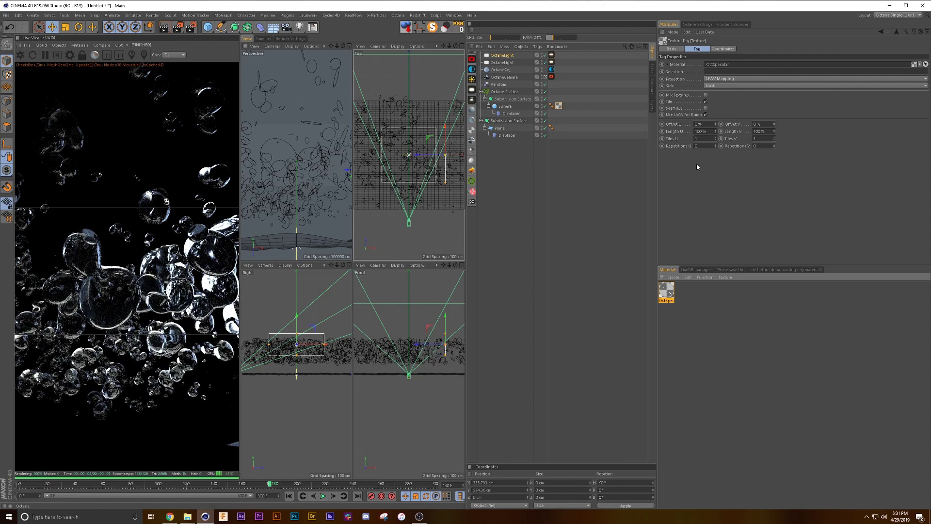
# Step: Switch the Octane render kernel to Pathtracing with 512 maximum samples
pyautogui.click(693, 24)
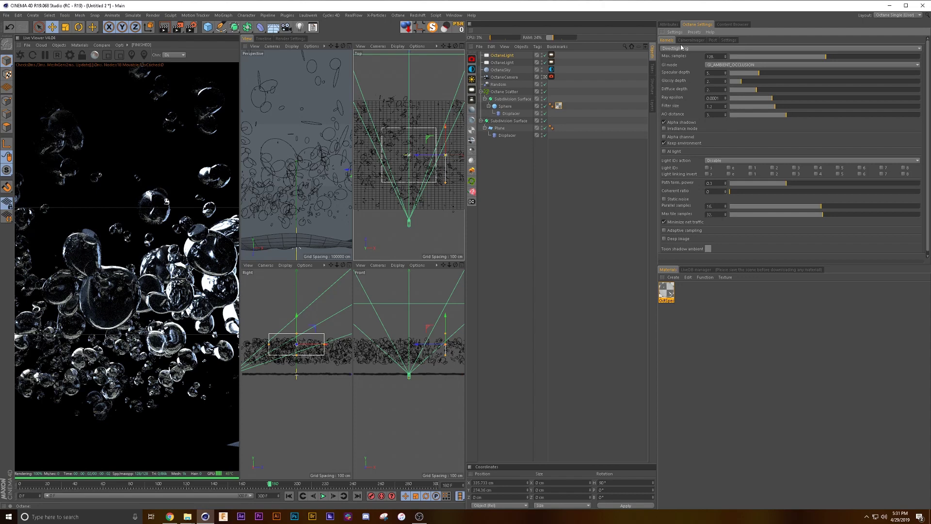
pyautogui.click(681, 49)
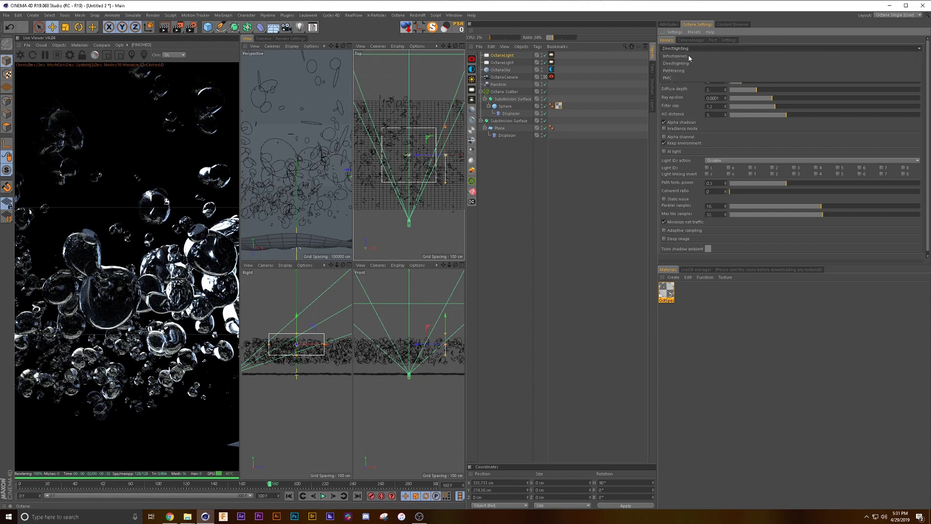
pyautogui.click(689, 71)
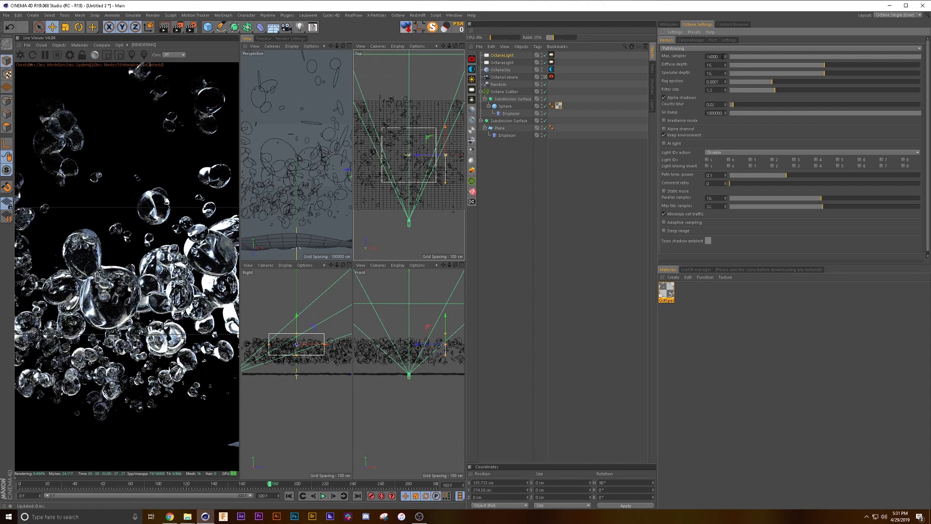
pyautogui.doubleClick(712, 56)
pyautogui.write('512')
pyautogui.press('Return')
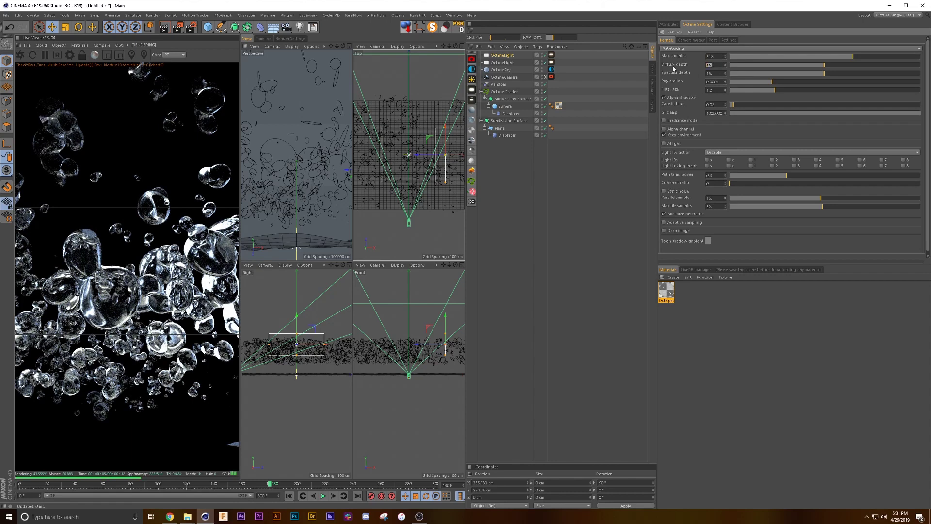
# Step: Set the kernel's diffuse depth to 5, specular depth to 10 and GI clamp to 1
pyautogui.write('5')
pyautogui.press('Tab')
pyautogui.write('10')
pyautogui.press('Return')
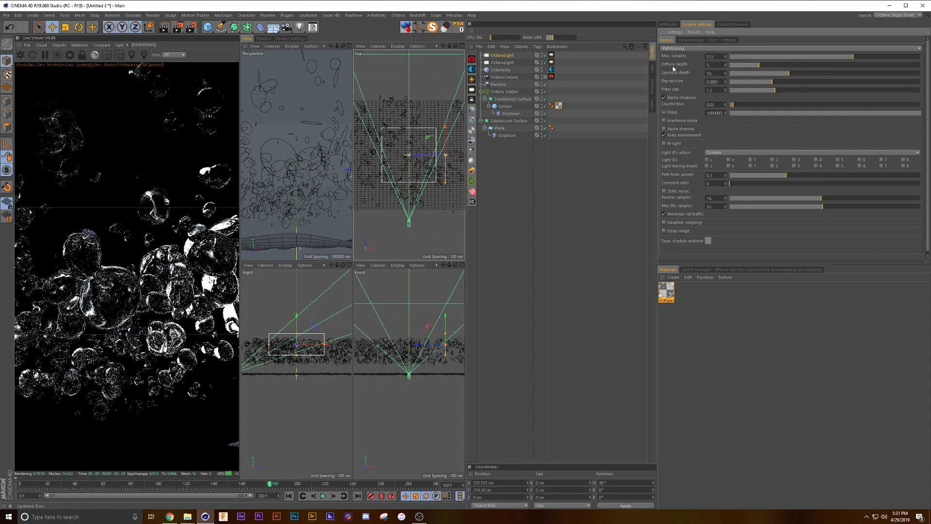
pyautogui.doubleClick(713, 112)
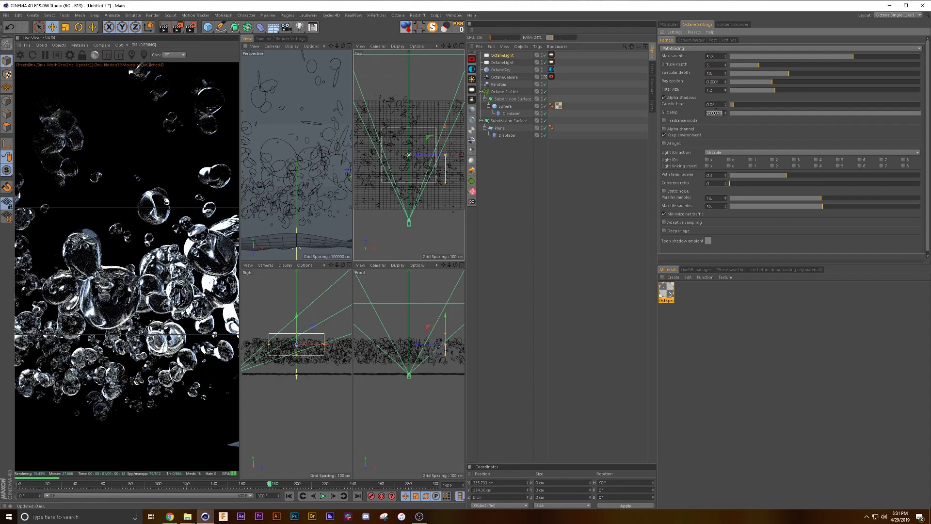
pyautogui.write('1')
pyautogui.press('Return')
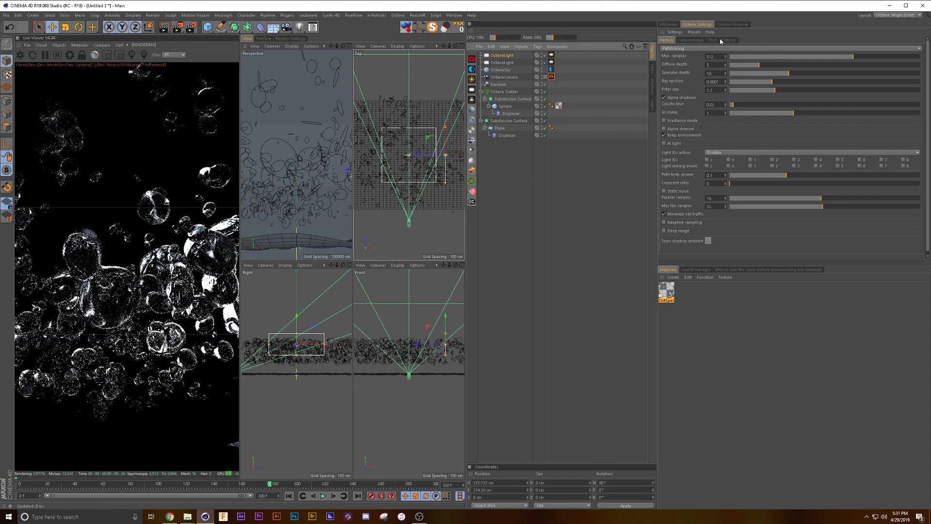
pyautogui.click(662, 25)
# Step: On the camera imager, set a Linear response, exposure 1.5 and highlight compression 0.5
pyautogui.click(772, 49)
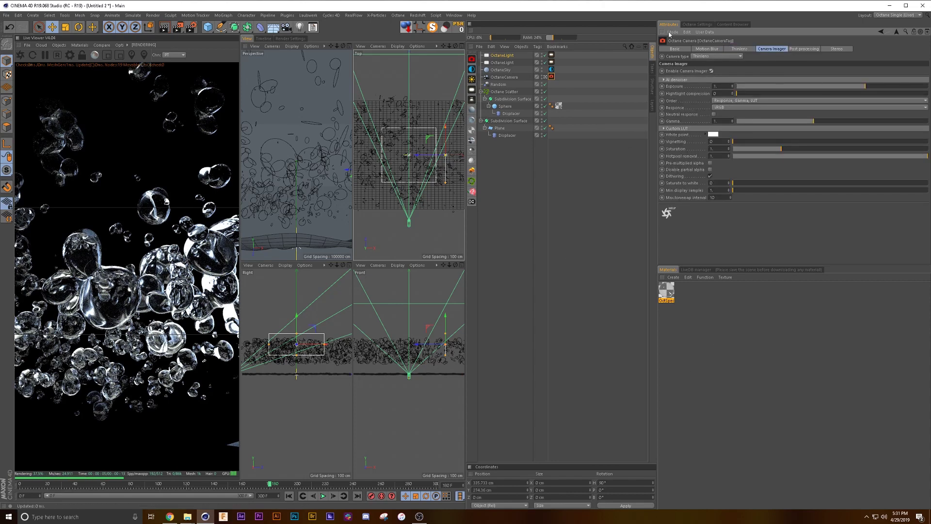
pyautogui.click(701, 25)
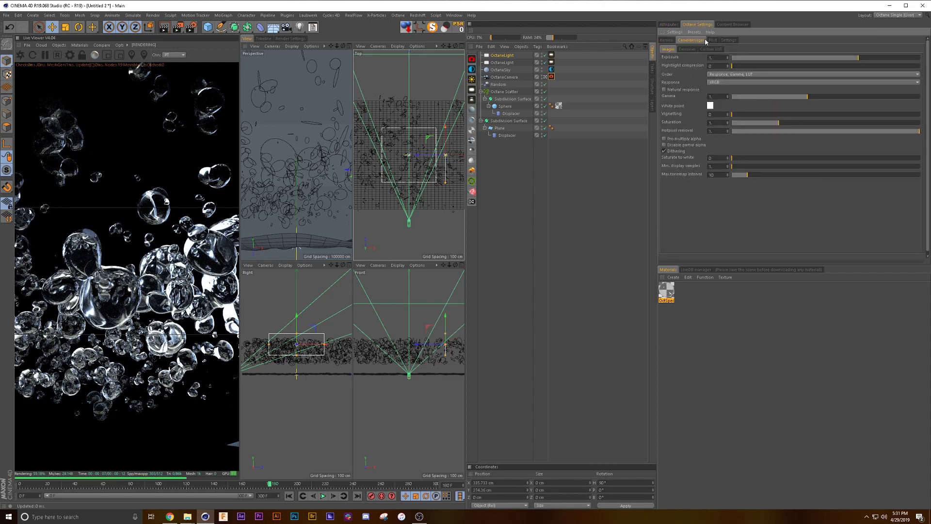
pyautogui.click(673, 25)
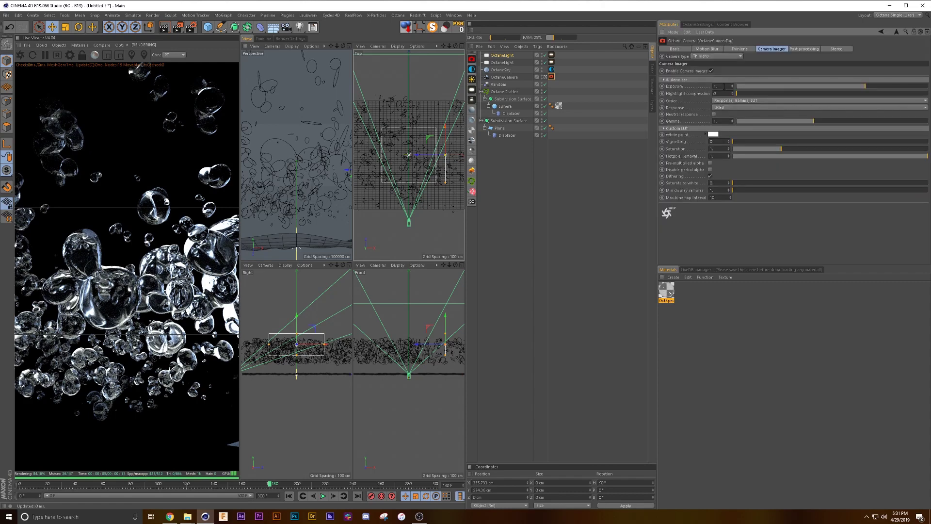
pyautogui.click(722, 108)
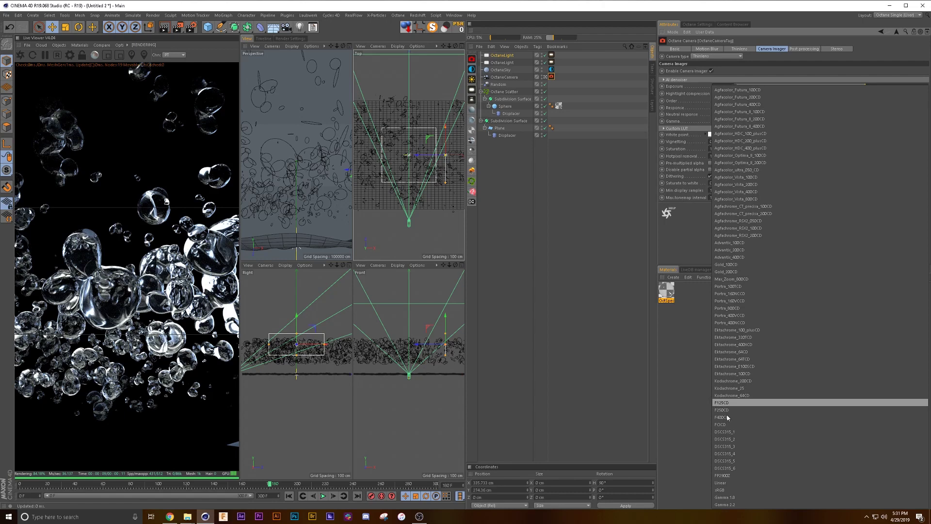
pyautogui.click(720, 483)
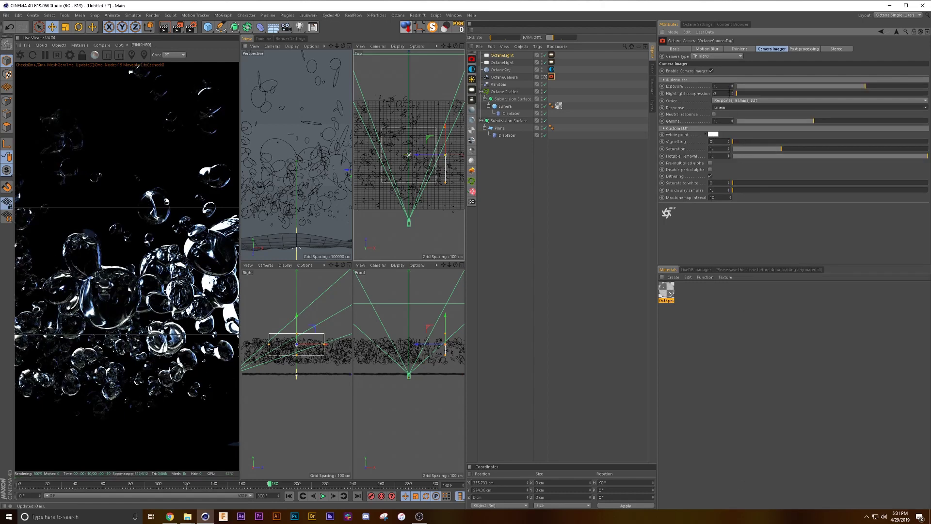
pyautogui.click(722, 87)
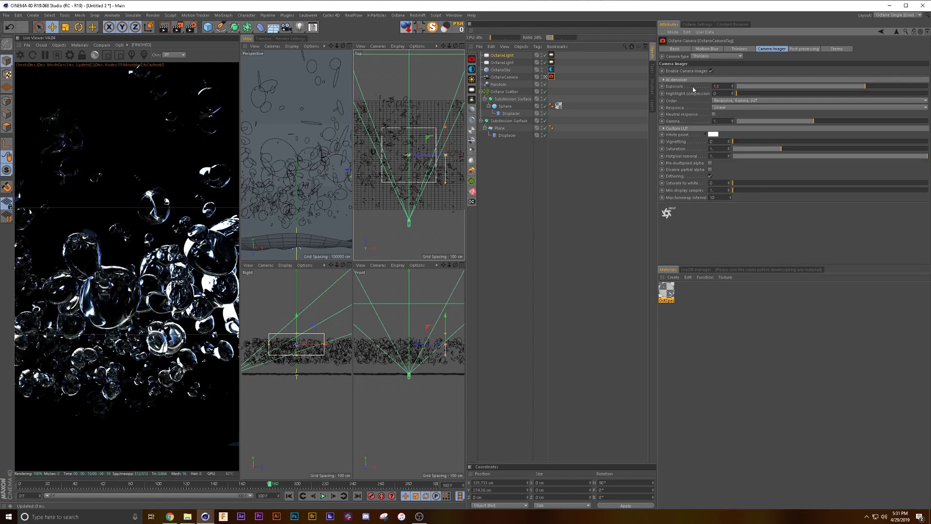
pyautogui.press('Tab')
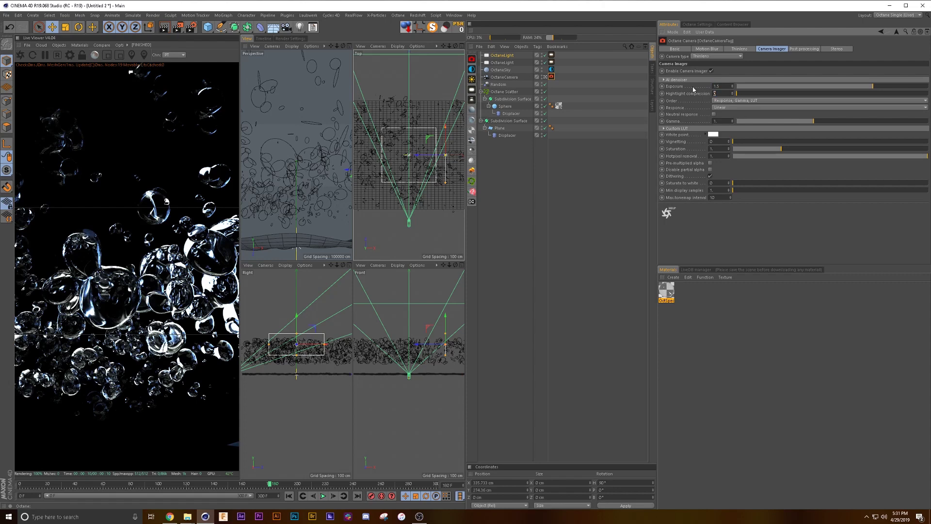
pyautogui.press('Return')
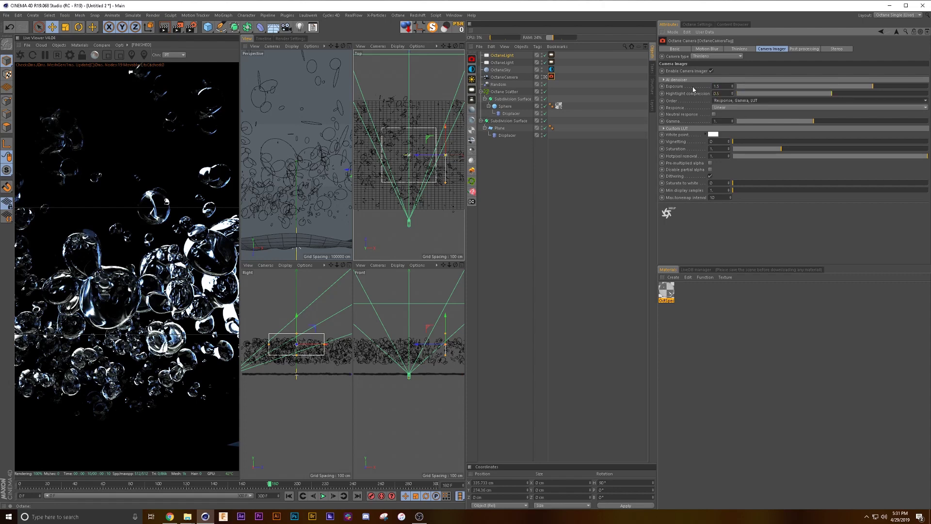
# Step: Enable neutral response, set gamma 1.5, black white point, hotpixel removal 0.5 and saturate to white 1
pyautogui.click(713, 114)
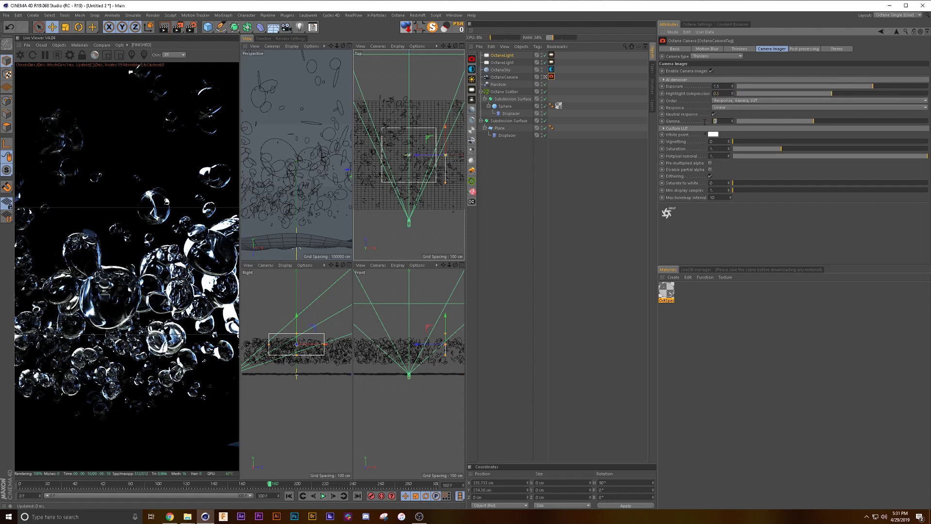
pyautogui.write('1.5')
pyautogui.press('Return')
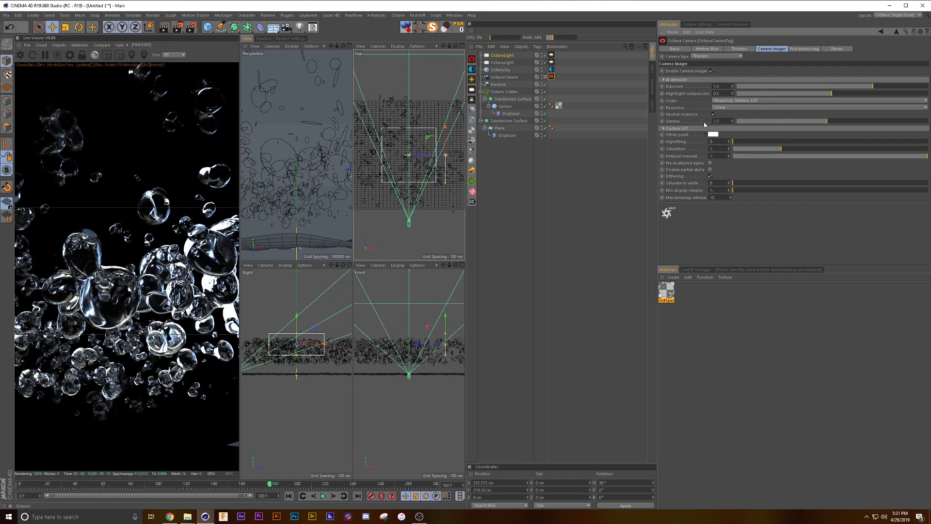
pyautogui.click(713, 134)
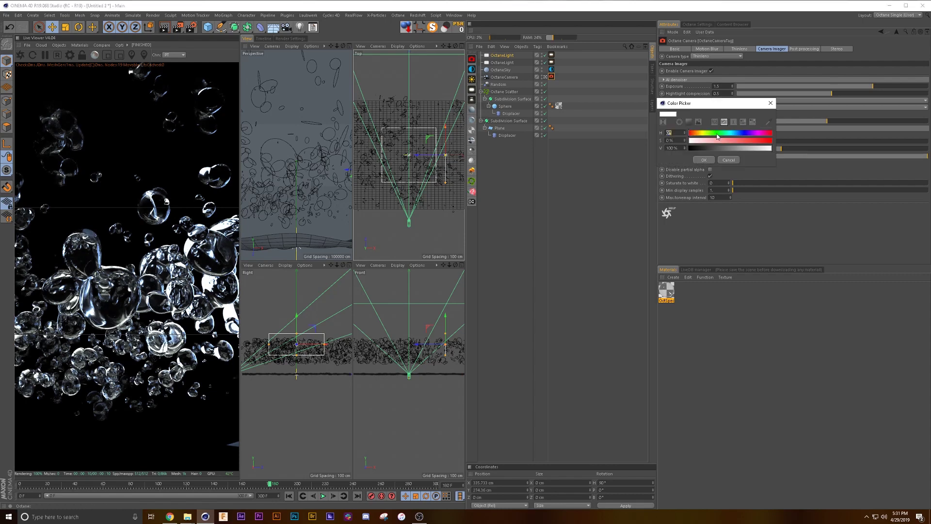
pyautogui.moveTo(717, 150); pyautogui.dragTo(688, 148)
pyautogui.click(703, 159)
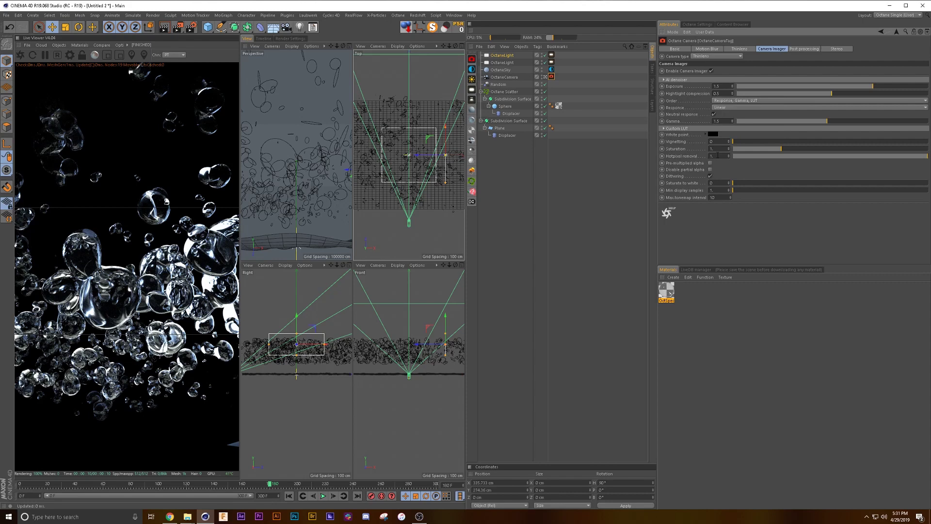
pyautogui.write('.5')
pyautogui.press('Return')
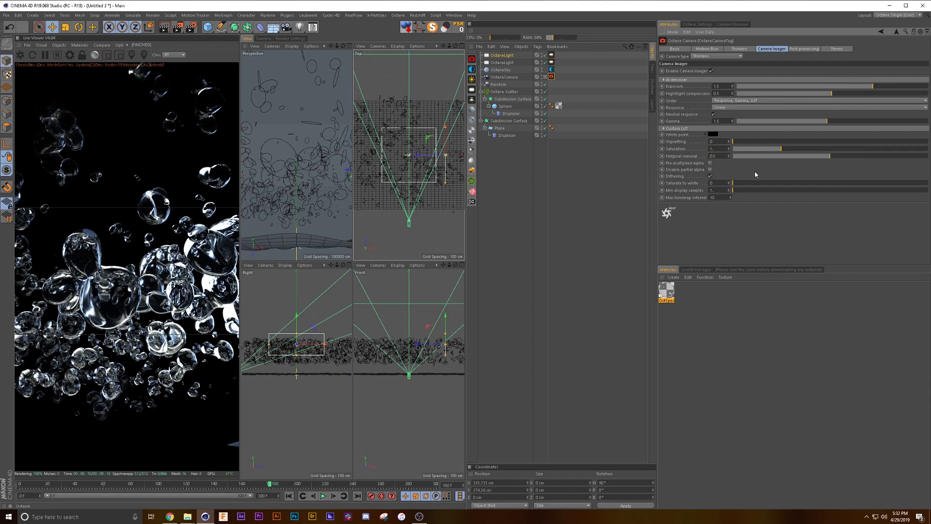
pyautogui.moveTo(736, 186); pyautogui.dragTo(927, 183)
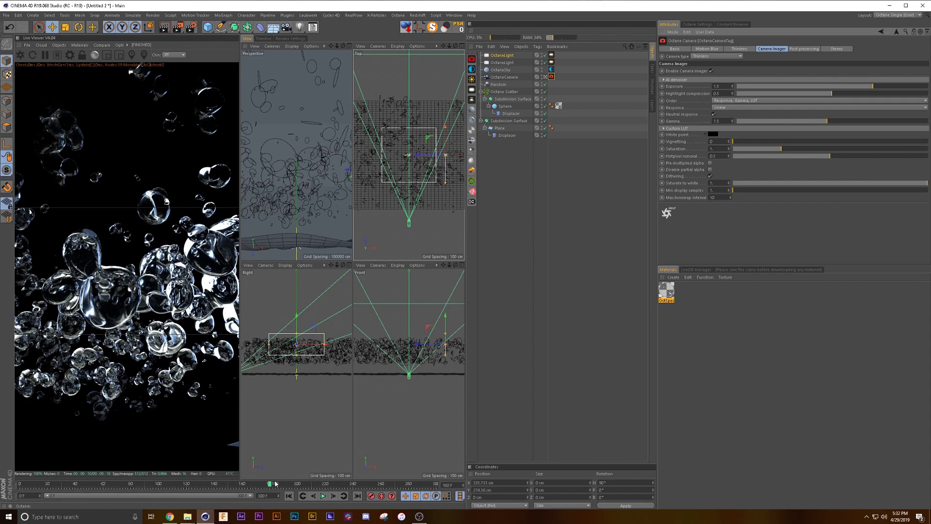
pyautogui.moveTo(270, 483); pyautogui.dragTo(369, 492)
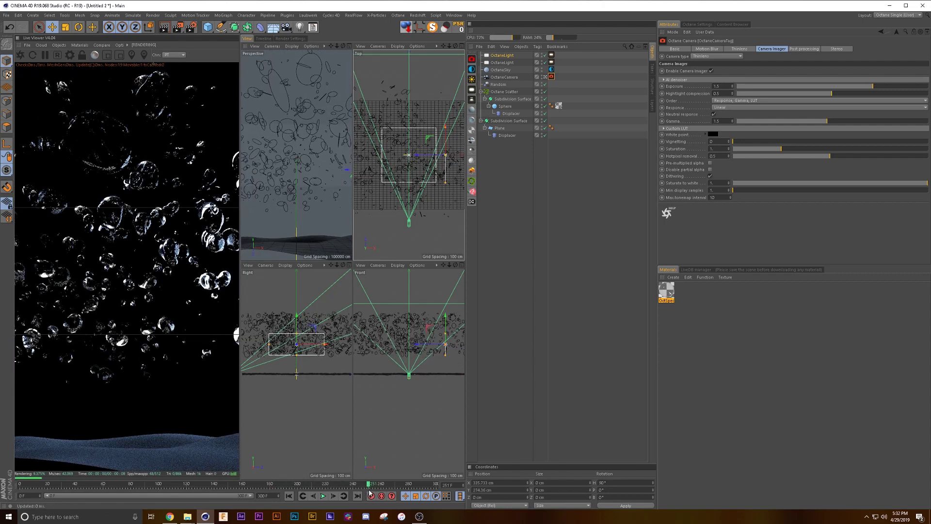
pyautogui.moveTo(368, 487); pyautogui.dragTo(231, 486)
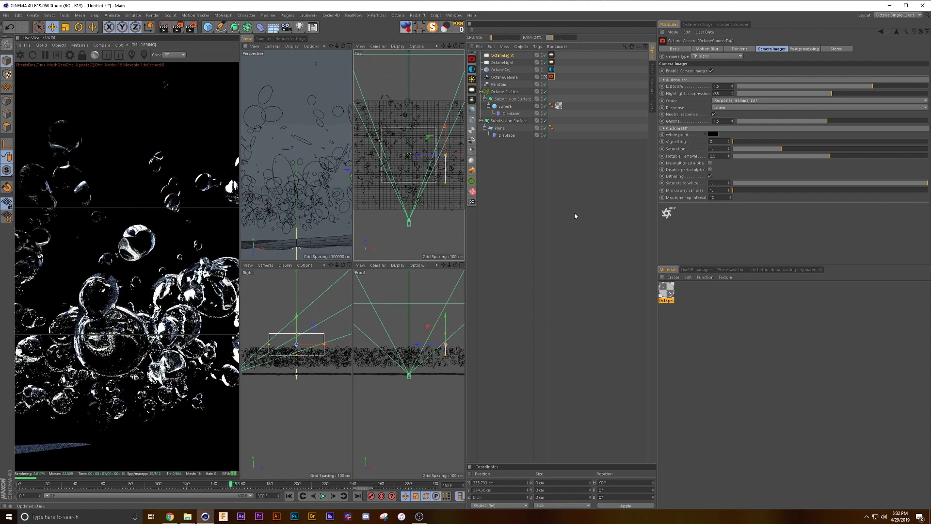
# Step: Give the OctSpecular material a bright cyan transmission colour at hue 175° with full saturation
pyautogui.click(667, 290)
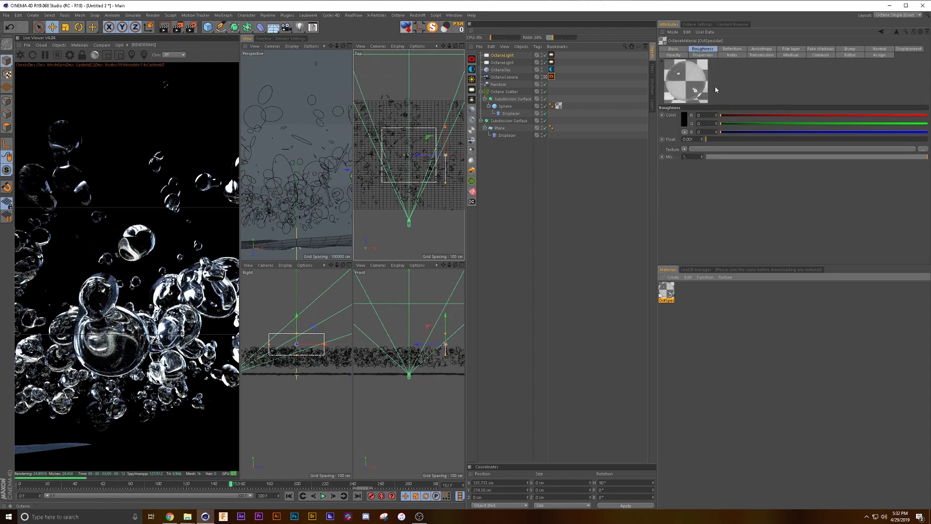
pyautogui.click(761, 54)
pyautogui.click(684, 118)
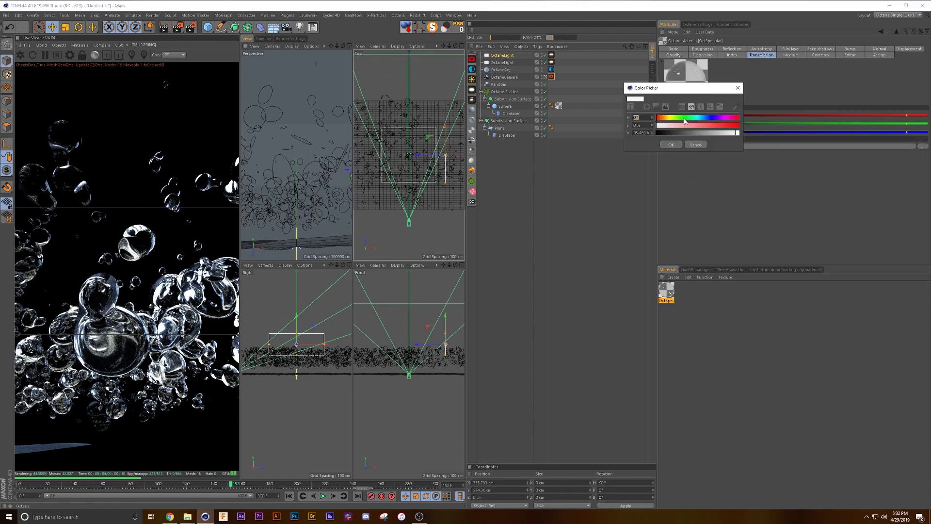
pyautogui.click(698, 118)
pyautogui.moveTo(698, 124); pyautogui.dragTo(759, 131)
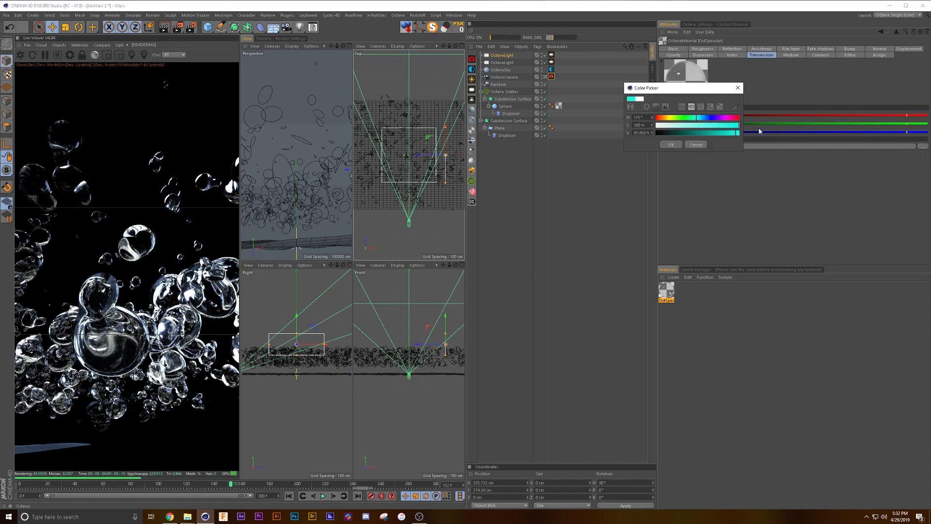
pyautogui.click(671, 145)
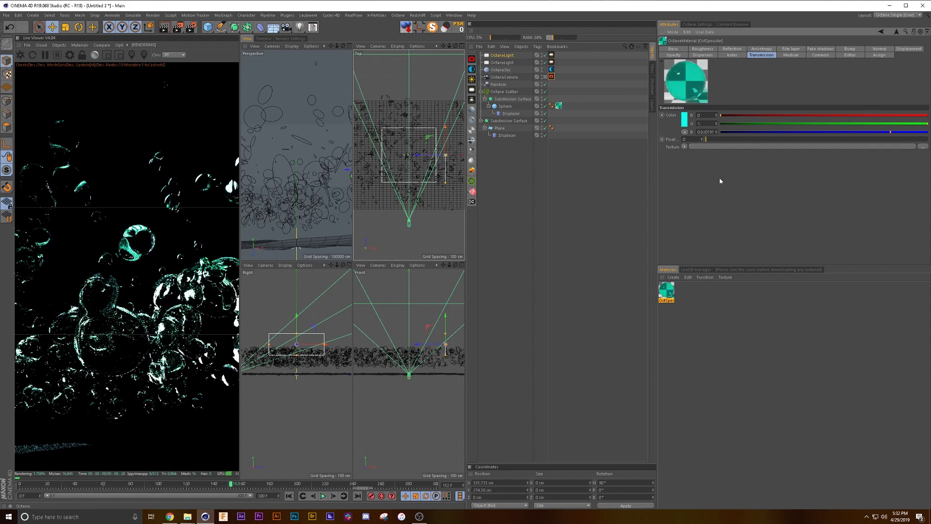
pyautogui.click(684, 118)
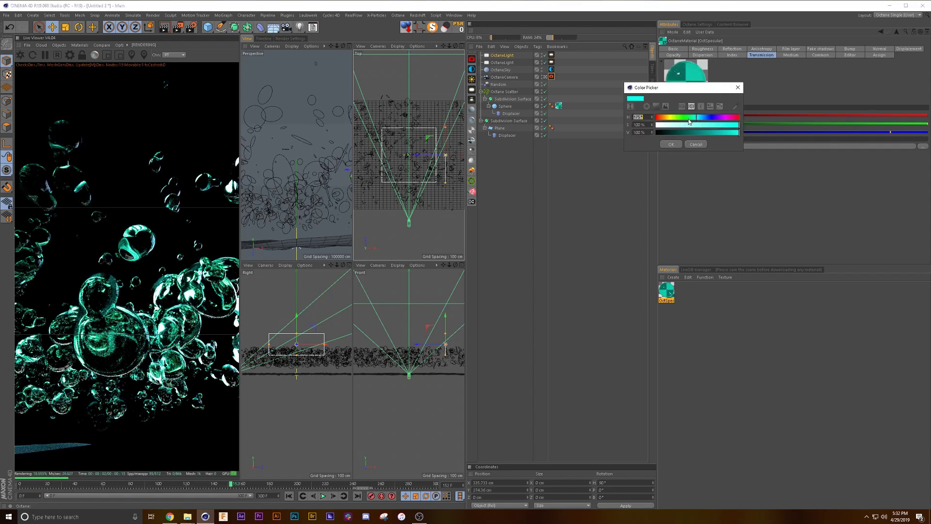
pyautogui.click(671, 144)
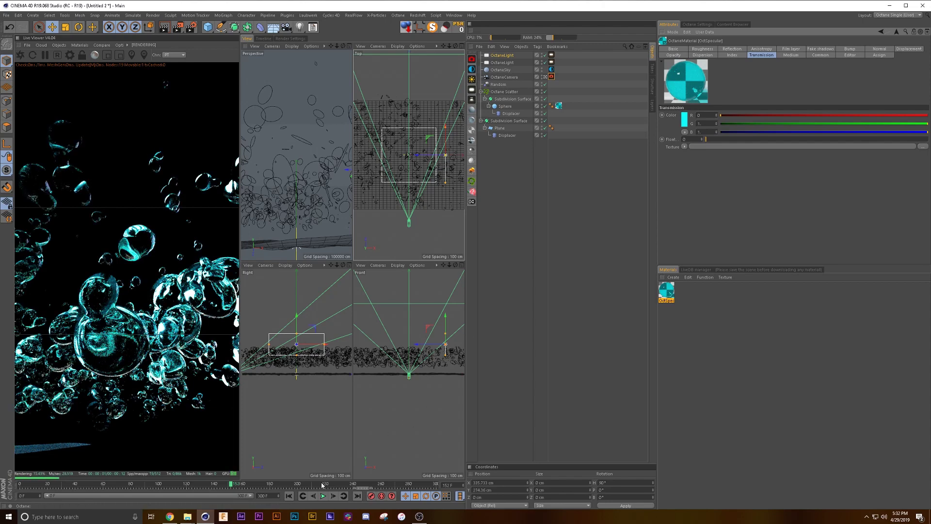
pyautogui.click(552, 56)
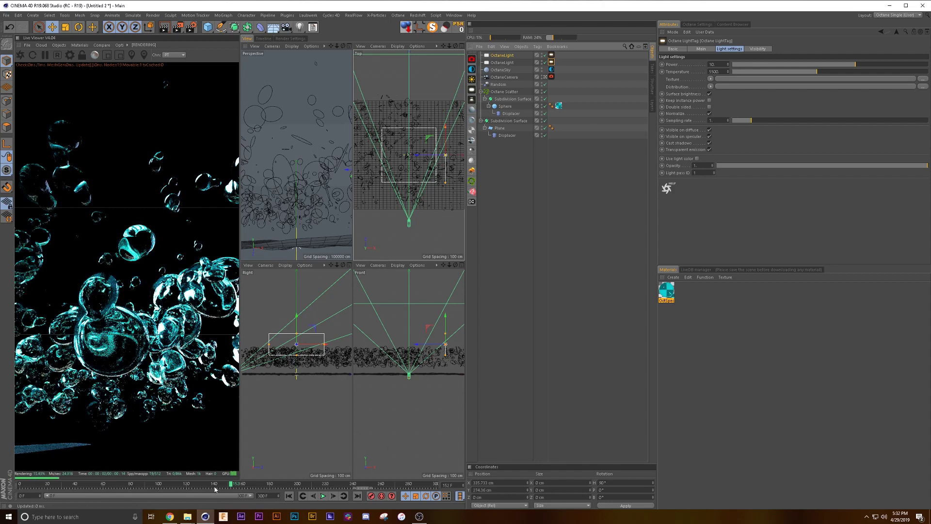
# Step: At frame 181, lock the Live Viewer to output resolution and lower the Chn value from 0.9 to 0.5
pyautogui.moveTo(231, 484)
pyautogui.mouseDown()
pyautogui.moveTo(296, 486)
pyautogui.moveTo(214, 484)
pyautogui.mouseUp()
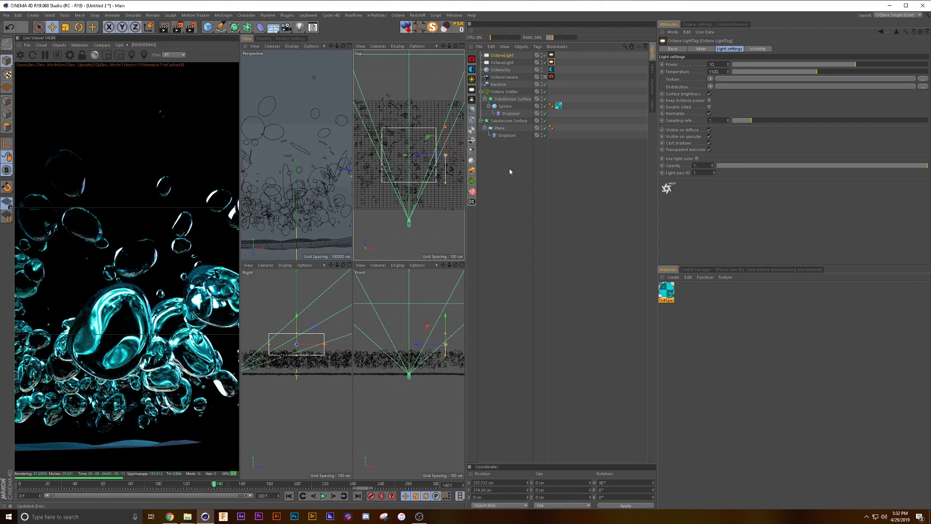
pyautogui.click(272, 485)
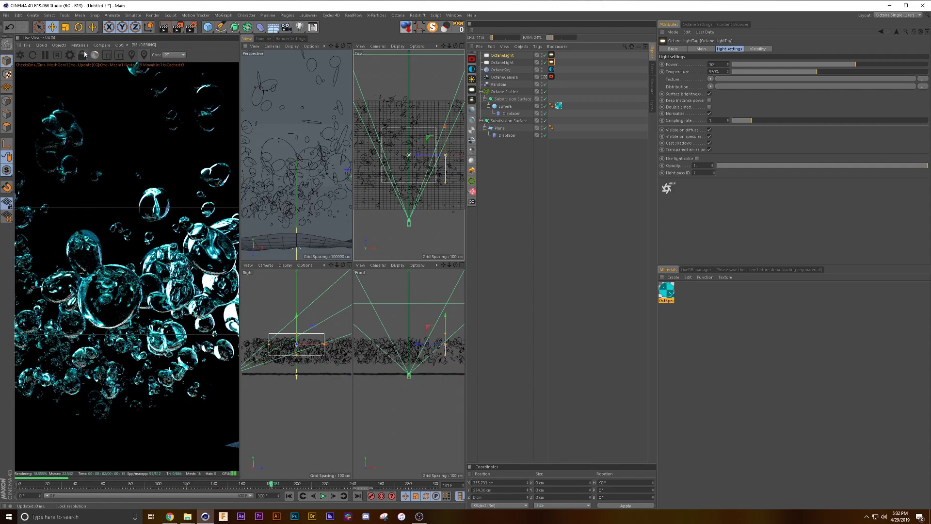
pyautogui.click(82, 54)
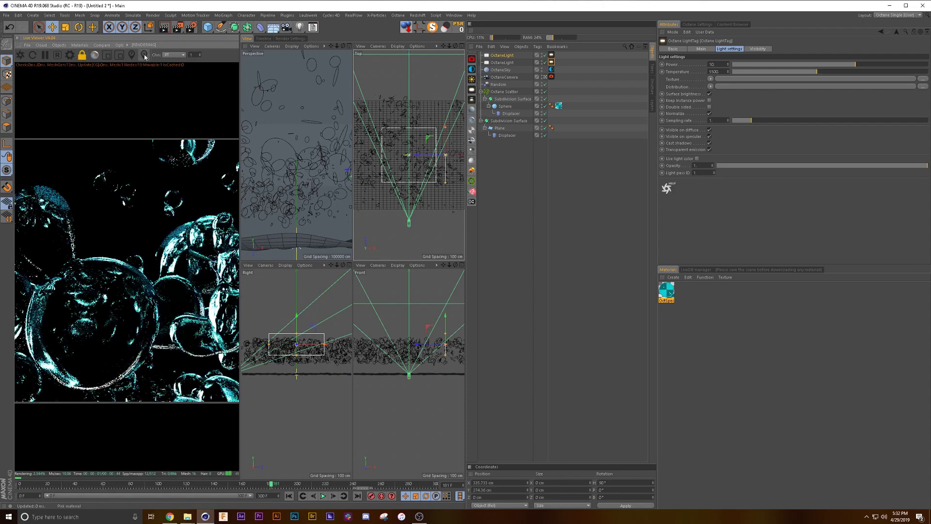
pyautogui.click(199, 56)
pyautogui.click(200, 56)
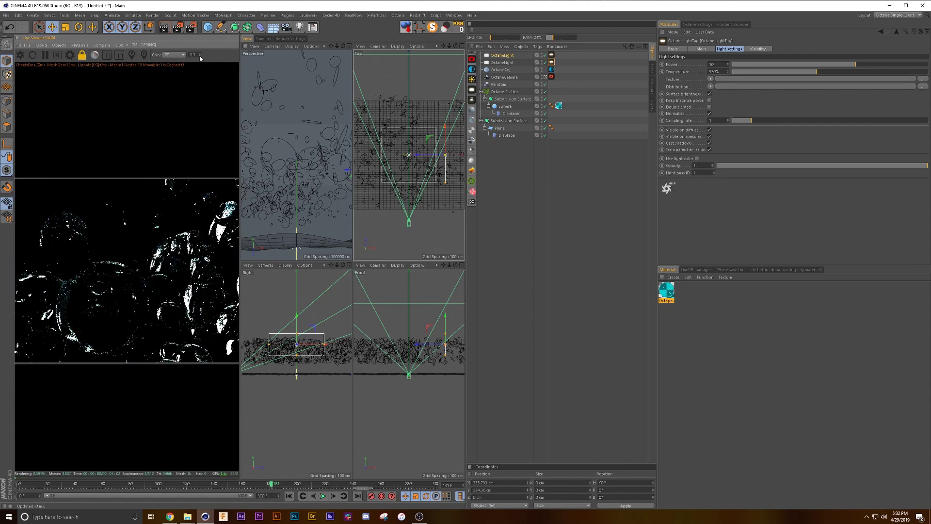
pyautogui.click(200, 57)
pyautogui.click(200, 56)
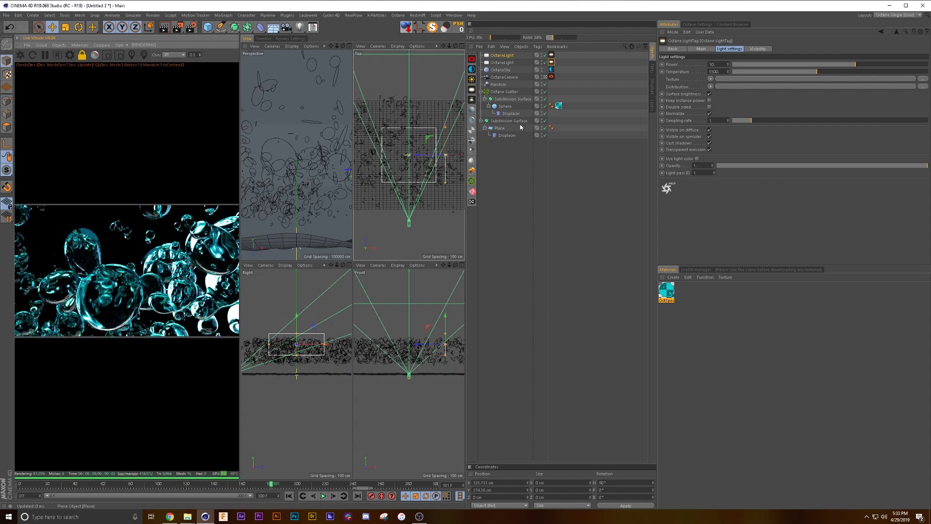
# Step: Duplicate the Octane Scatter and remove the copy's Displacer and Subdivision Surface, leaving a plain Sphere
pyautogui.click(505, 92)
pyautogui.keyDown('ctrl'); pyautogui.moveTo(504, 92); pyautogui.dragTo(509, 169); pyautogui.keyUp('ctrl')
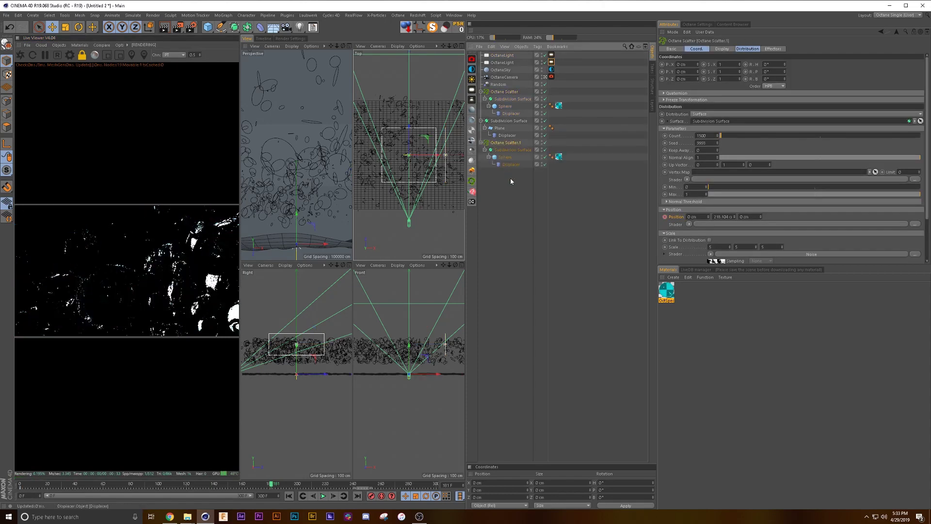
pyautogui.click(519, 175)
pyautogui.click(512, 168)
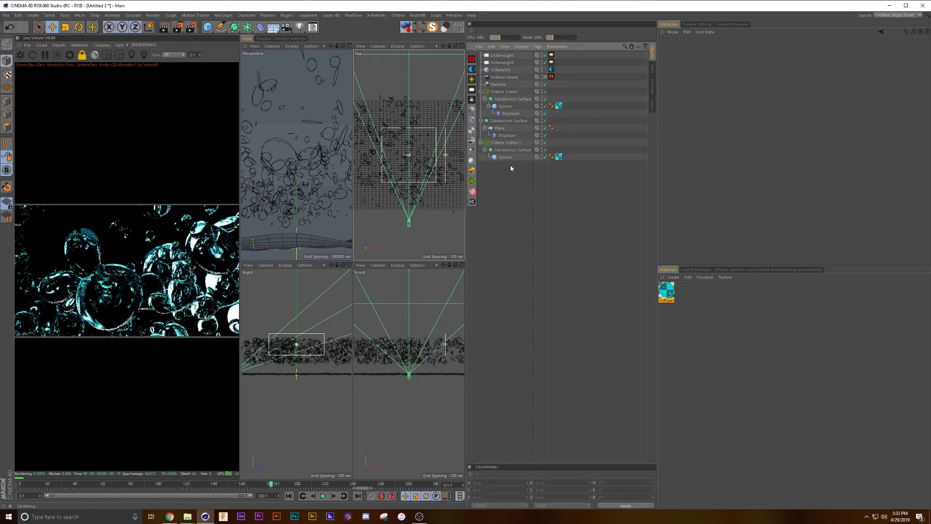
pyautogui.press('Delete')
pyautogui.click(509, 150)
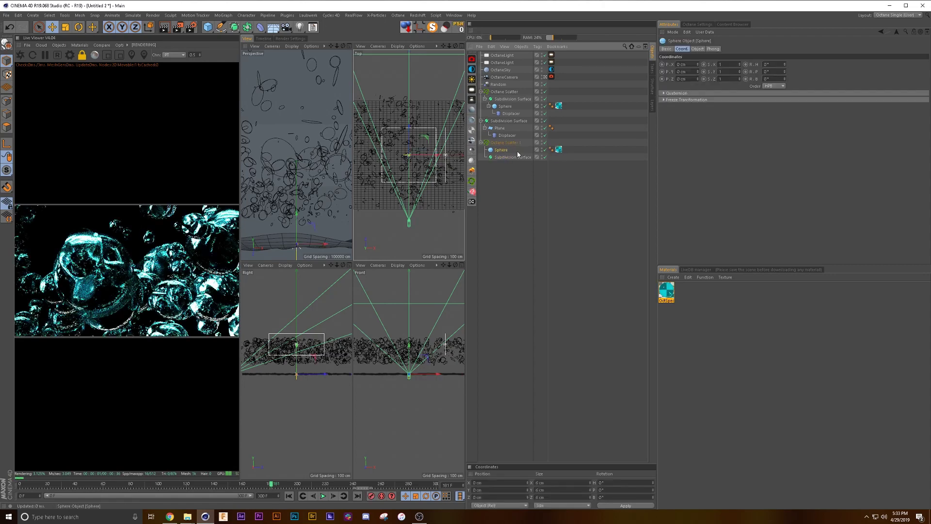
pyautogui.press('Delete')
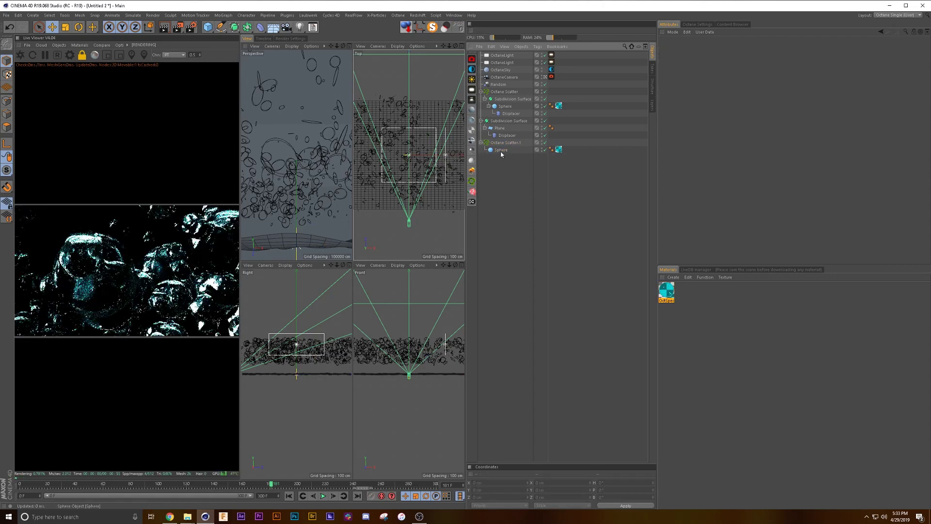
pyautogui.click(500, 149)
pyautogui.click(697, 49)
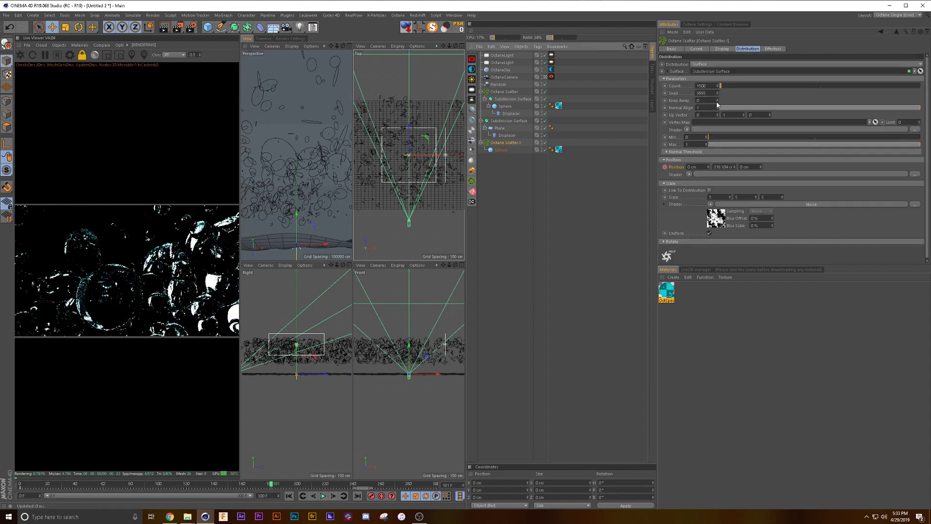
# Step: Set the copied scatter's seed to 9995 and count to 10000, and create a new diffuse material
pyautogui.click(707, 94)
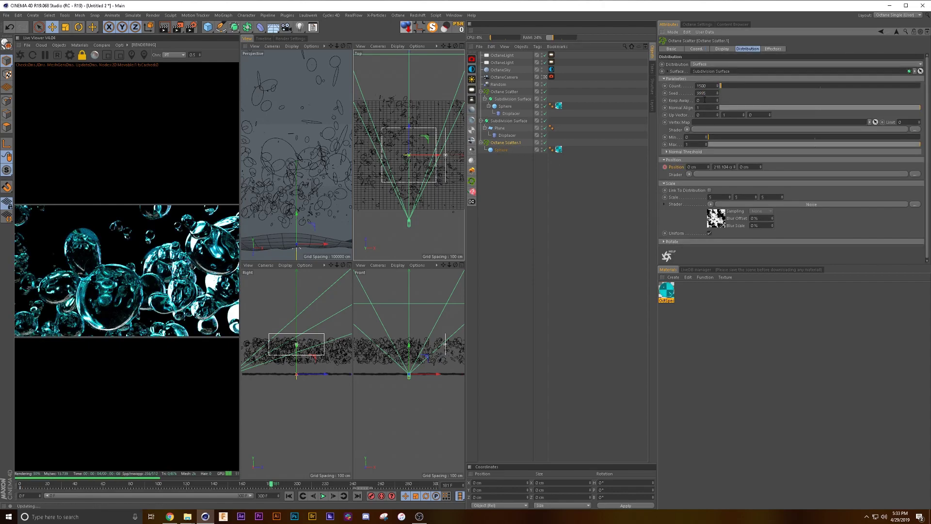
pyautogui.press('Return')
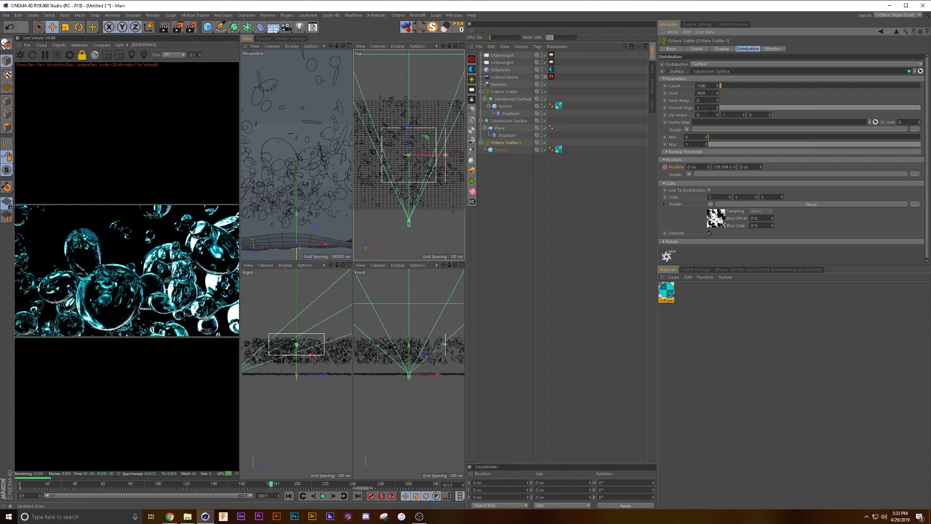
pyautogui.write('1000')
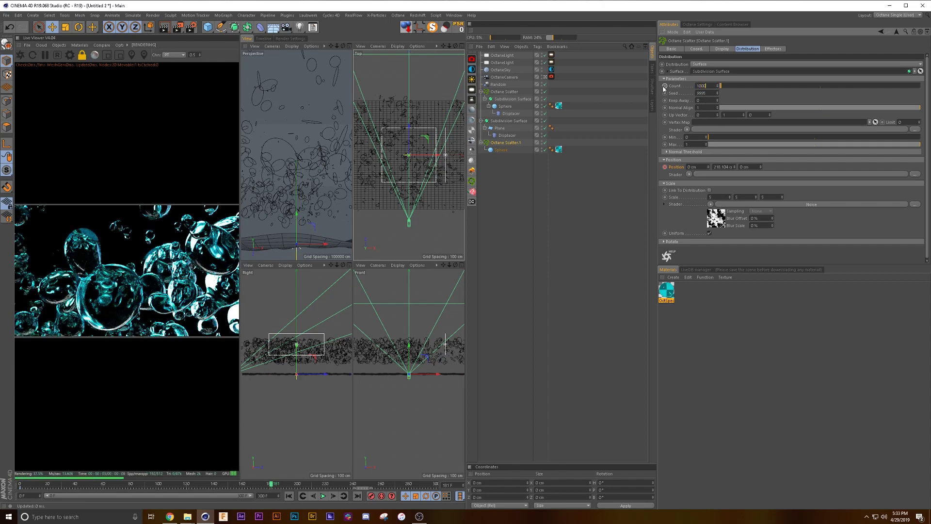
pyautogui.write('0')
pyautogui.press('Return')
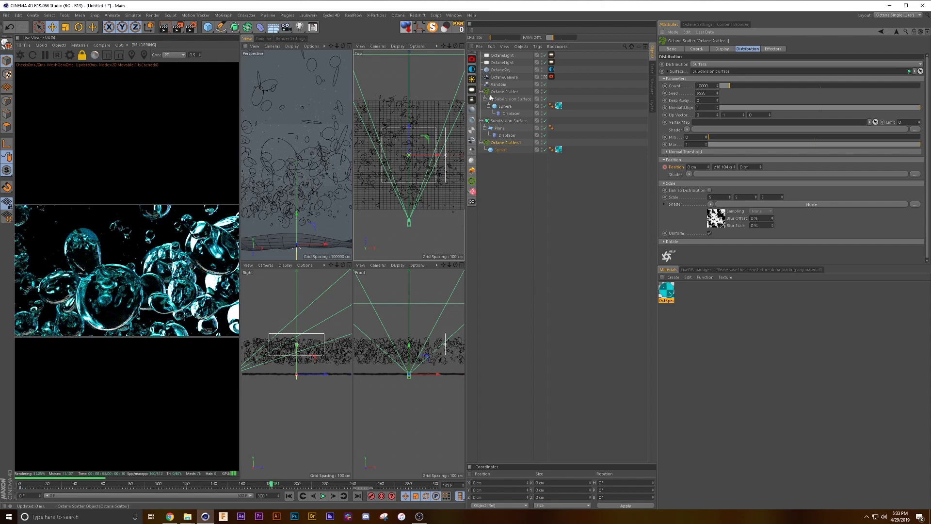
pyautogui.hotkey('ctrl', 'shift', 'd')
# Step: Apply the new material to the copied scatter's Sphere with a Falloffmap opacity at minimum value 0.1
pyautogui.moveTo(666, 291); pyautogui.dragTo(568, 186)
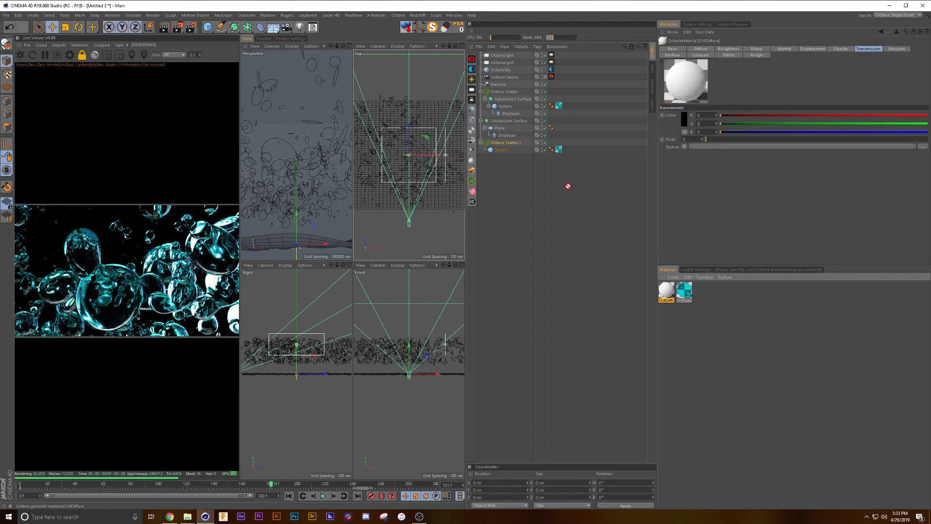
pyautogui.moveTo(560, 151); pyautogui.dragTo(560, 151)
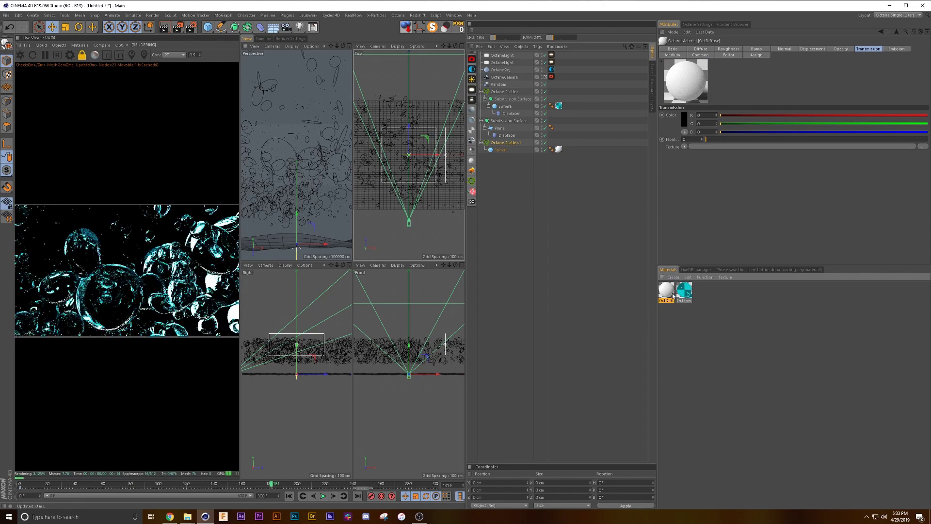
pyautogui.click(840, 50)
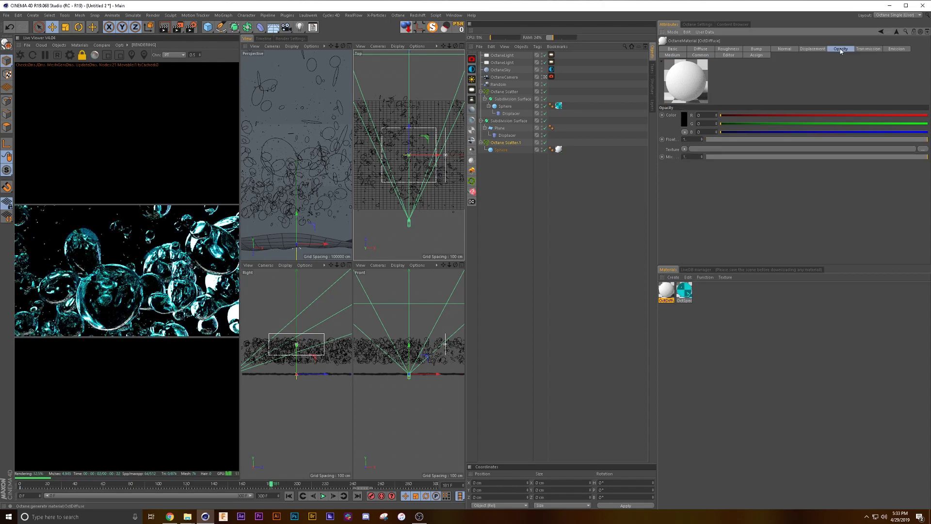
pyautogui.click(685, 150)
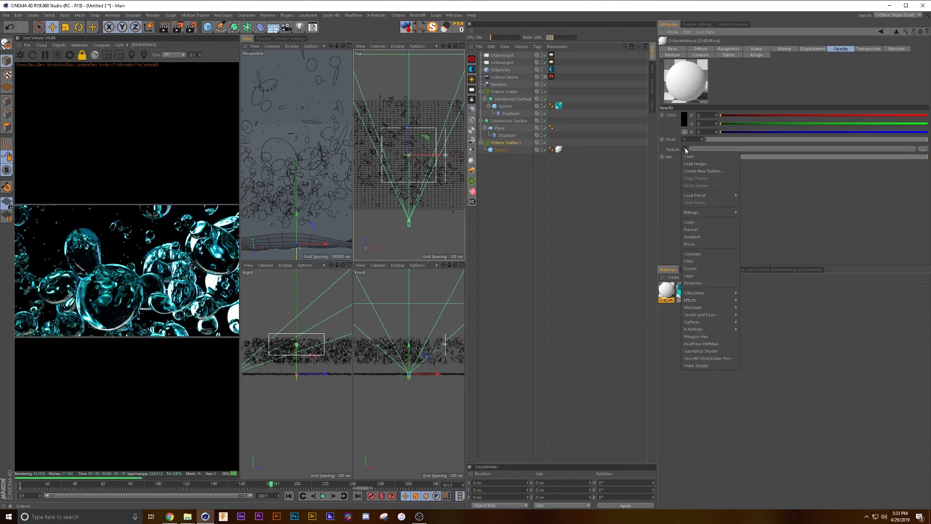
pyautogui.moveTo(694, 293)
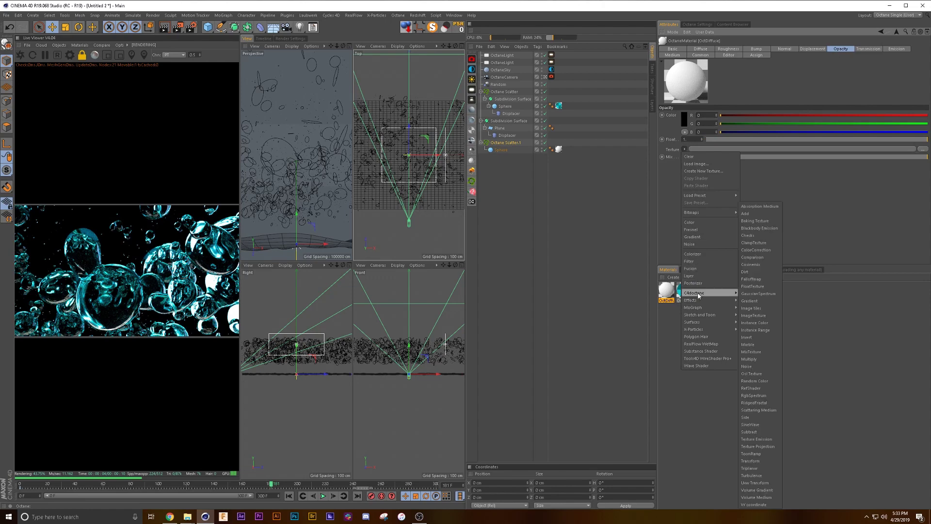
pyautogui.click(763, 282)
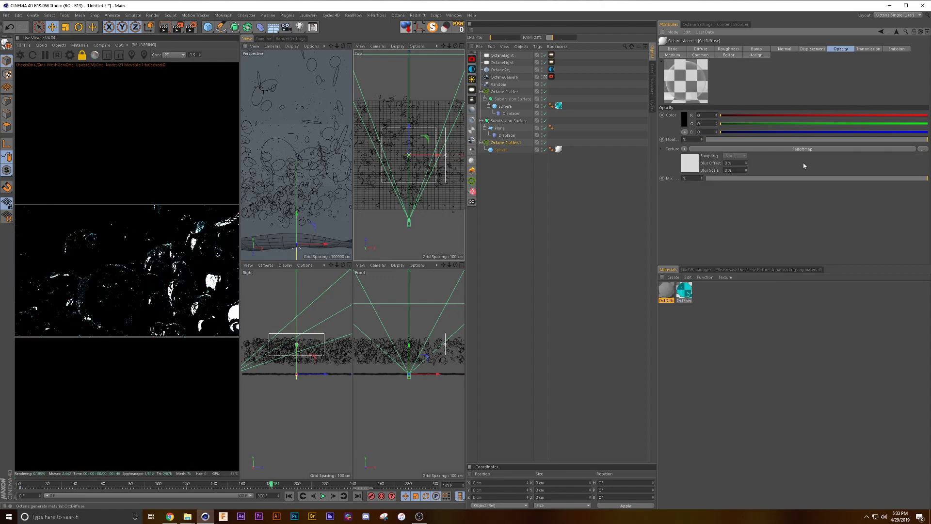
pyautogui.click(779, 149)
pyautogui.click(708, 71)
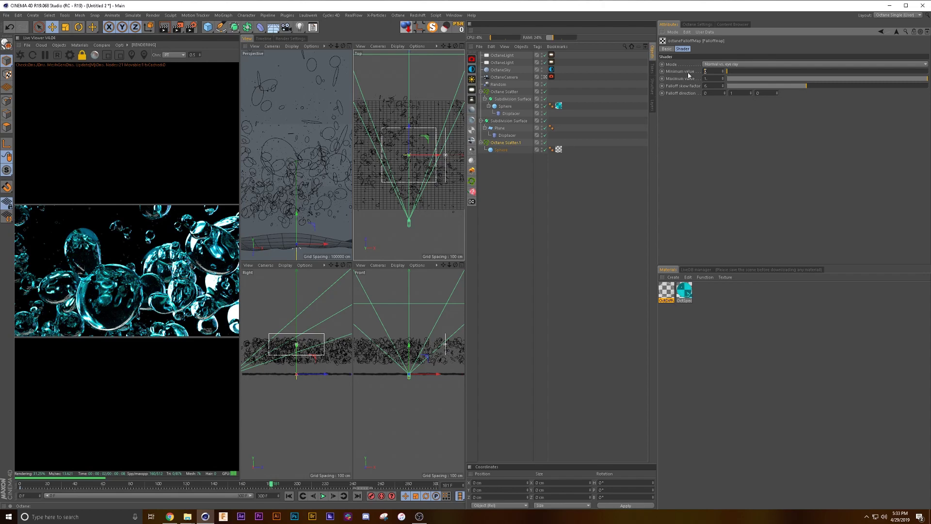
pyautogui.write('.1')
pyautogui.press('Return')
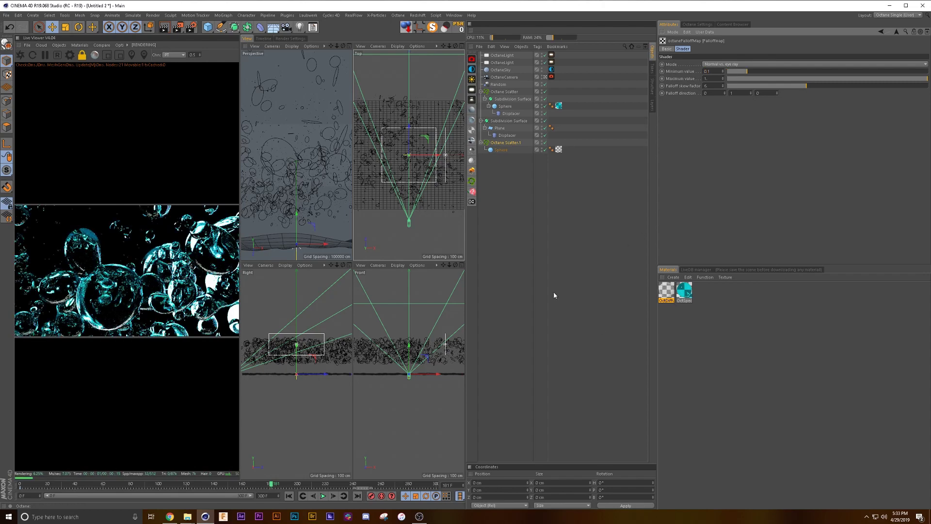
# Step: Scrub through frames 94–209 to check the falloff result and widen the live render view
pyautogui.click(310, 485)
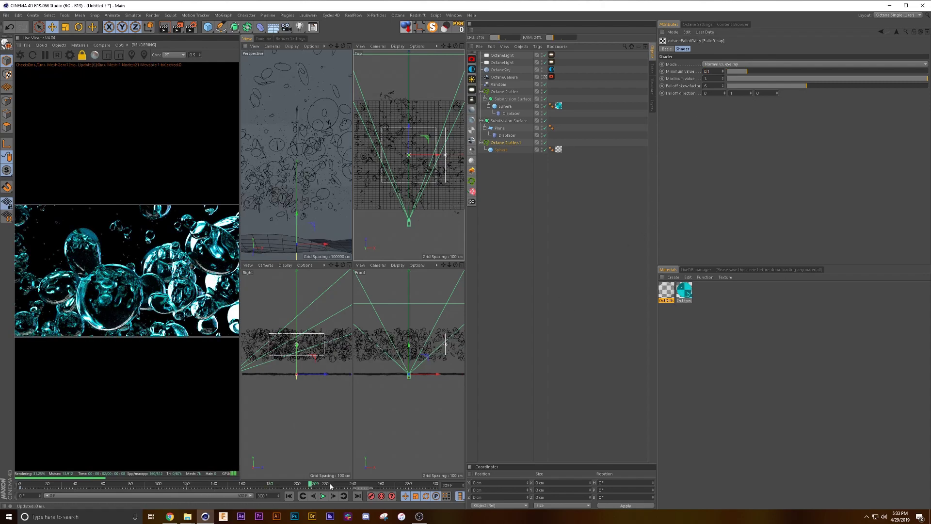
pyautogui.click(197, 486)
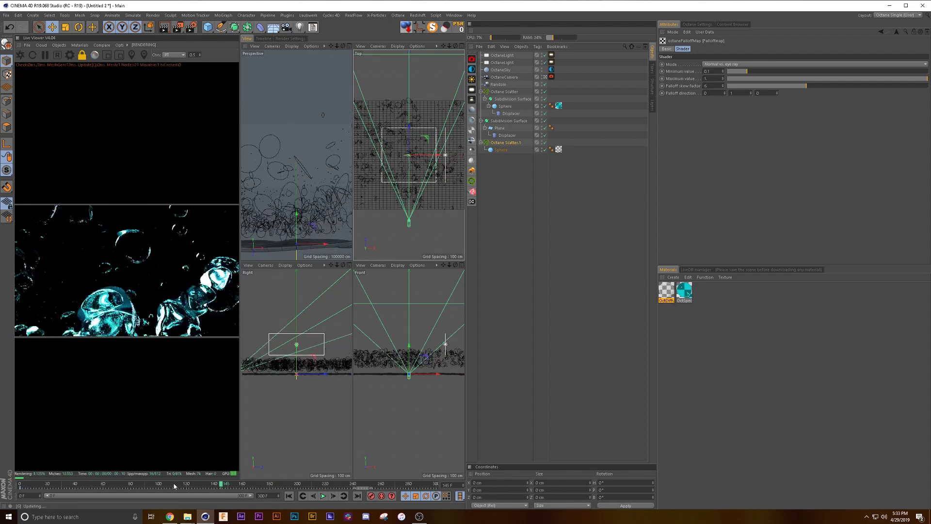
pyautogui.click(270, 485)
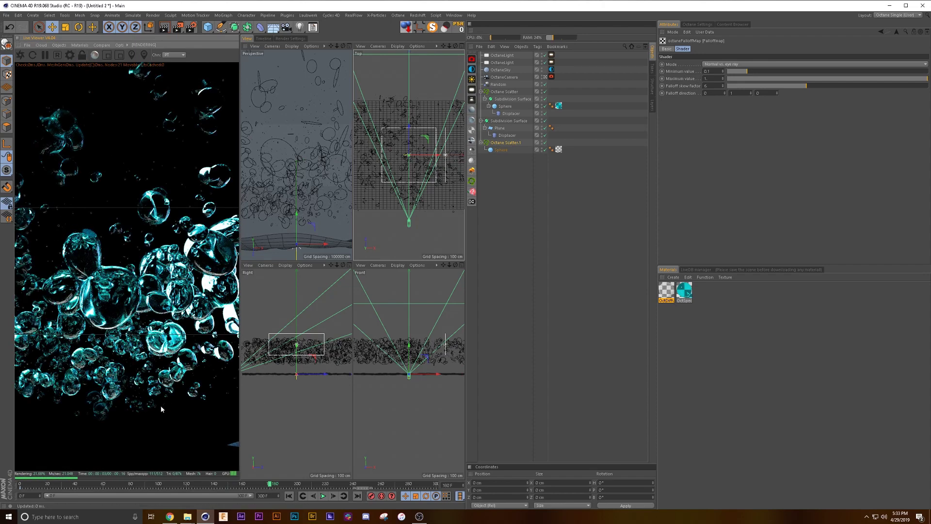
pyautogui.click(244, 484)
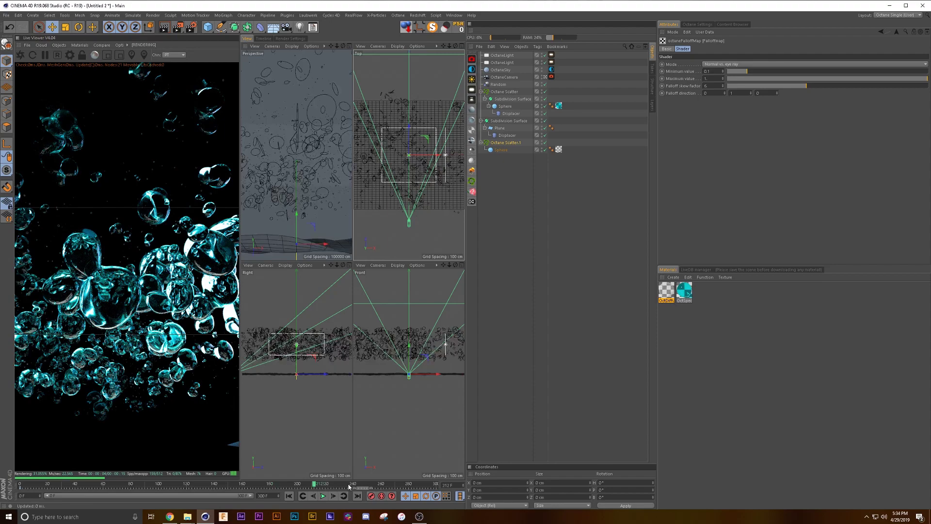
pyautogui.moveTo(190, 486); pyautogui.dragTo(226, 487)
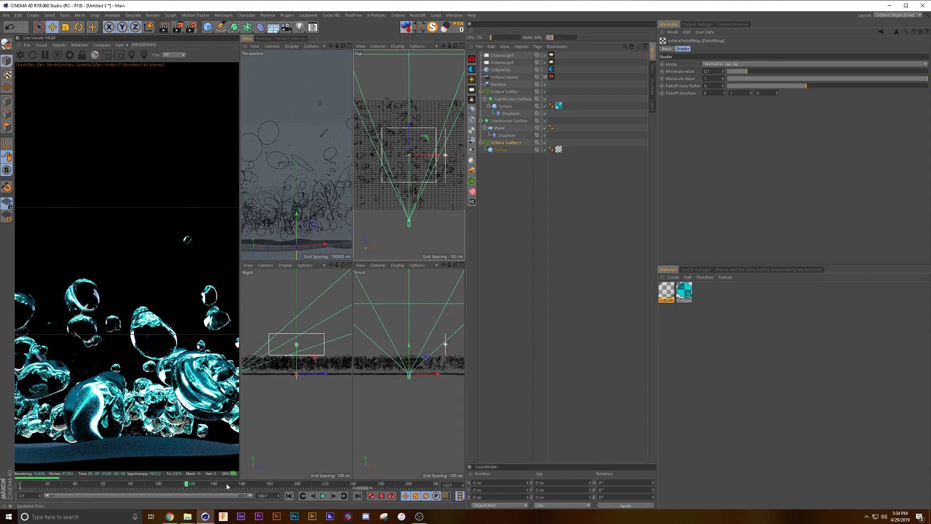
pyautogui.click(552, 76)
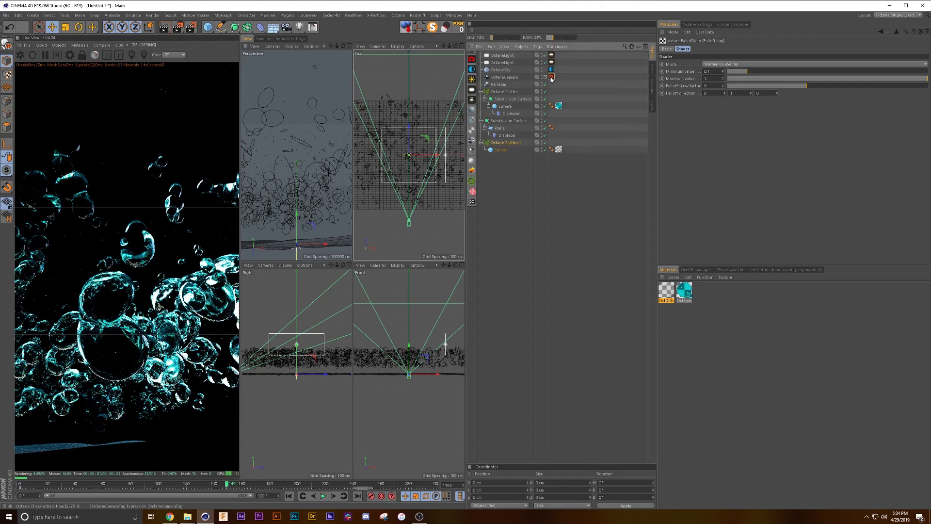
pyautogui.moveTo(241, 215); pyautogui.dragTo(373, 216)
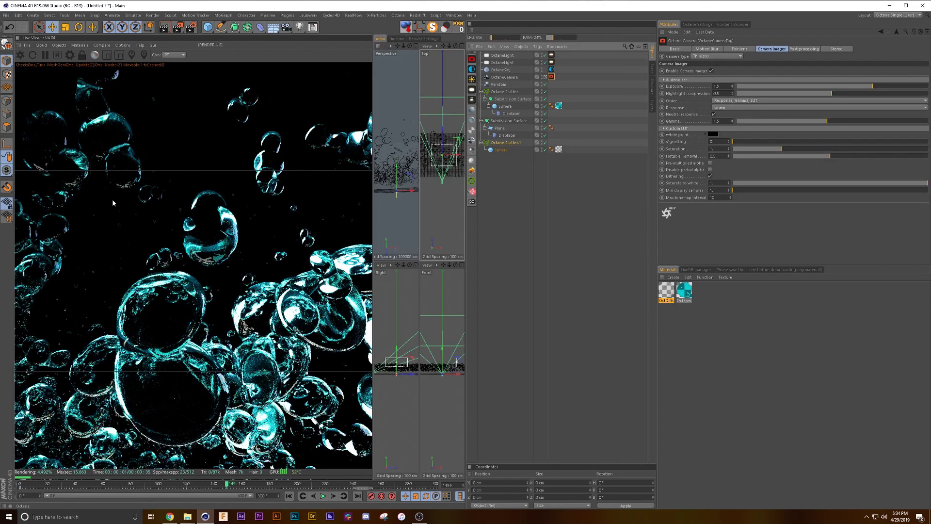
# Step: Turn off auto focus, set a 1 cm aperture, and pick focus on a bubble at about 302.8 cm
pyautogui.click(741, 49)
pyautogui.click(711, 71)
pyautogui.click(712, 85)
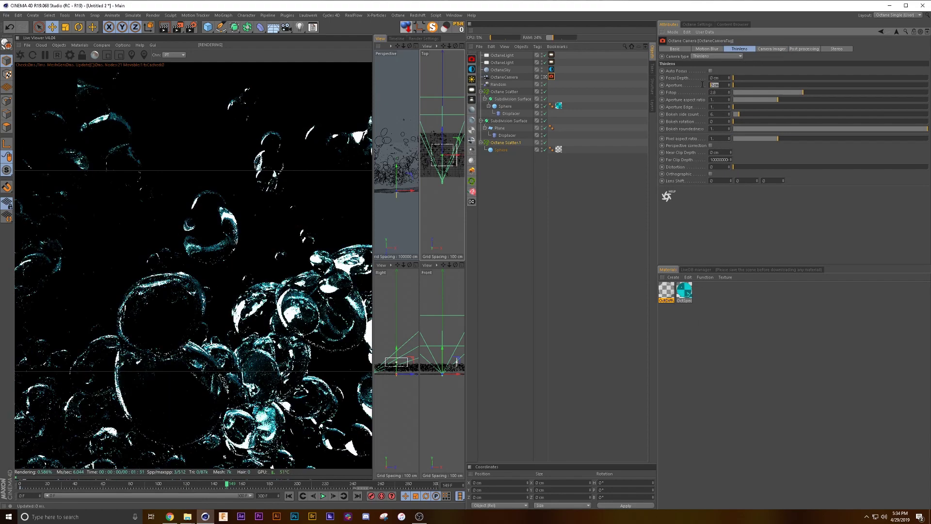
pyautogui.write('1')
pyautogui.press('Return')
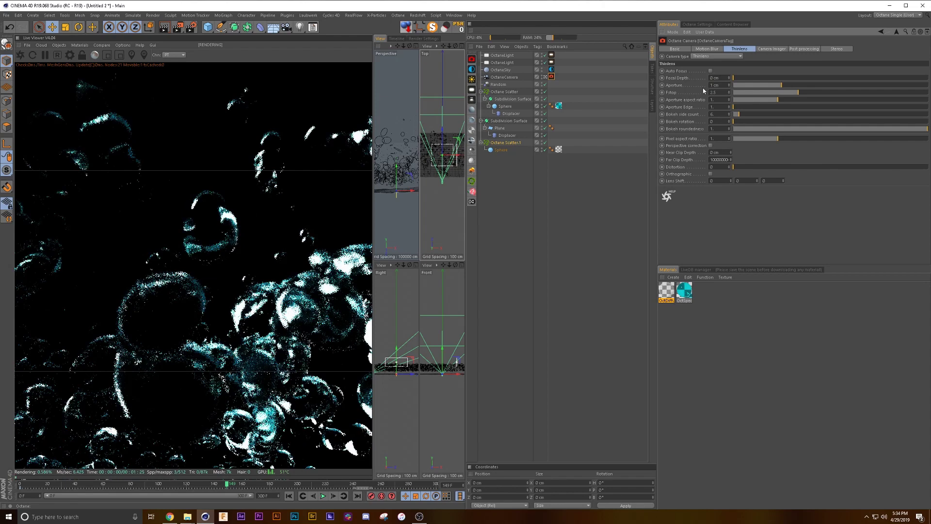
pyautogui.click(131, 54)
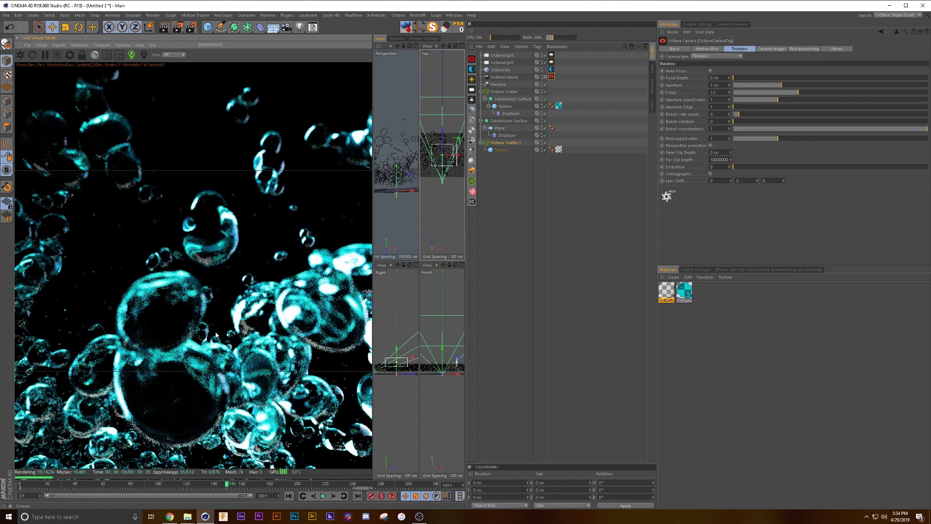
pyautogui.click(250, 320)
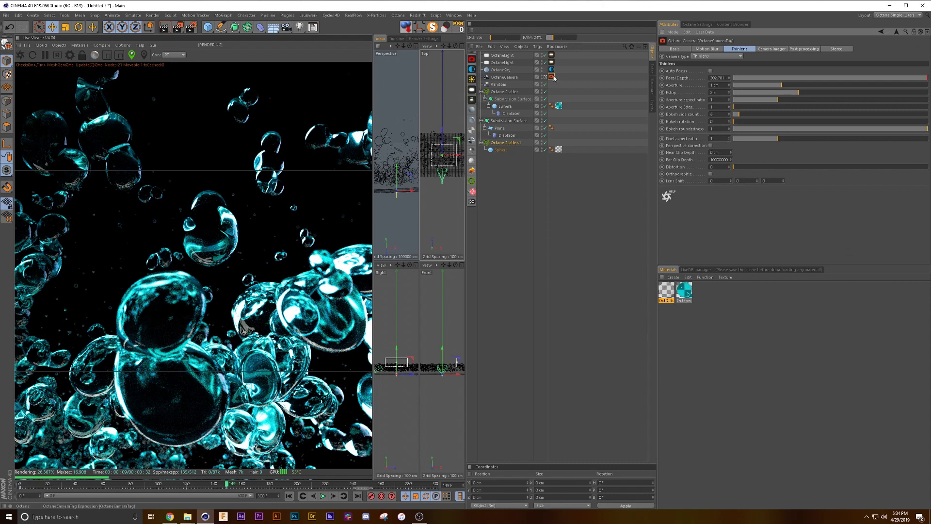
# Step: Set the camera vignetting to 0.5 and preview the render at frames 202 to 232
pyautogui.click(771, 48)
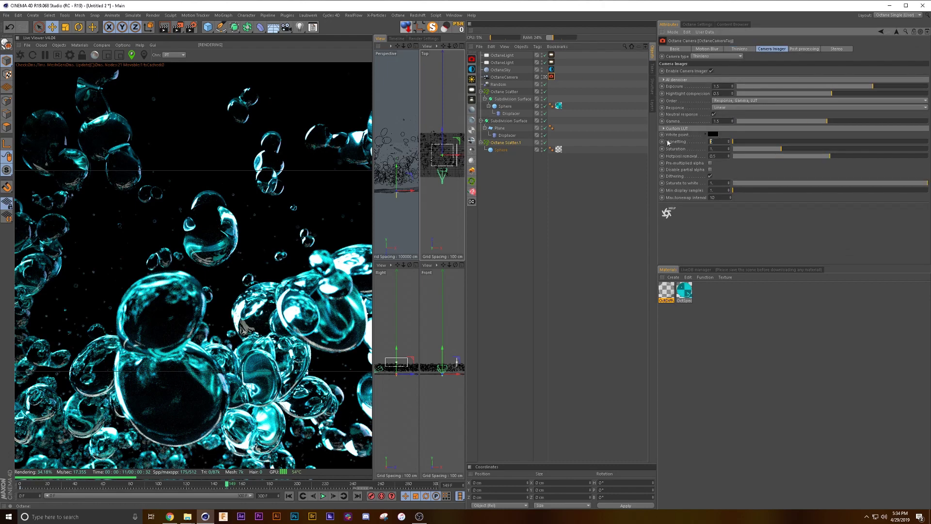
pyautogui.press('Return')
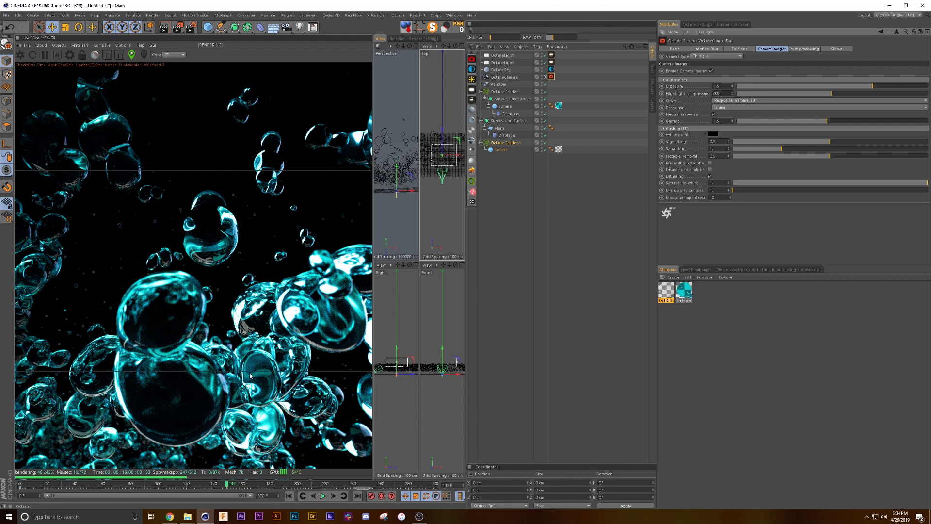
pyautogui.moveTo(226, 487); pyautogui.dragTo(296, 484)
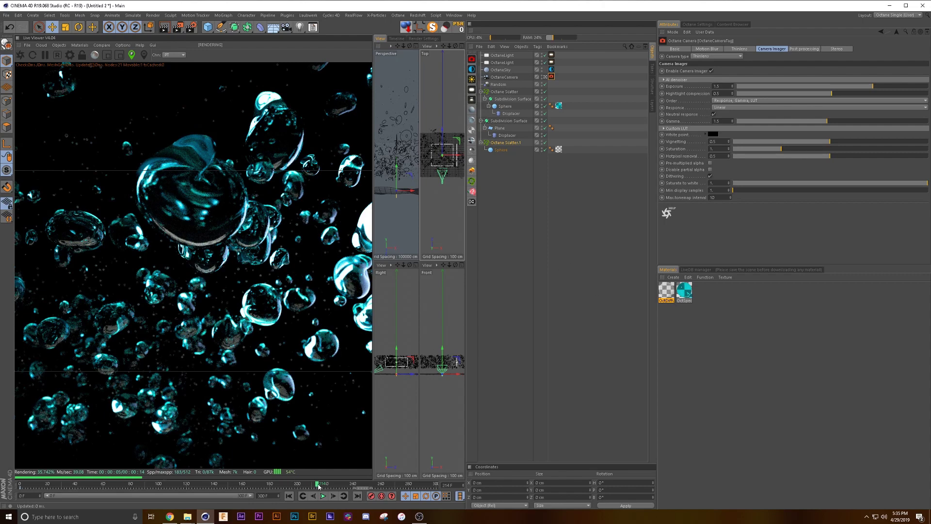
pyautogui.moveTo(320, 486); pyautogui.dragTo(343, 485)
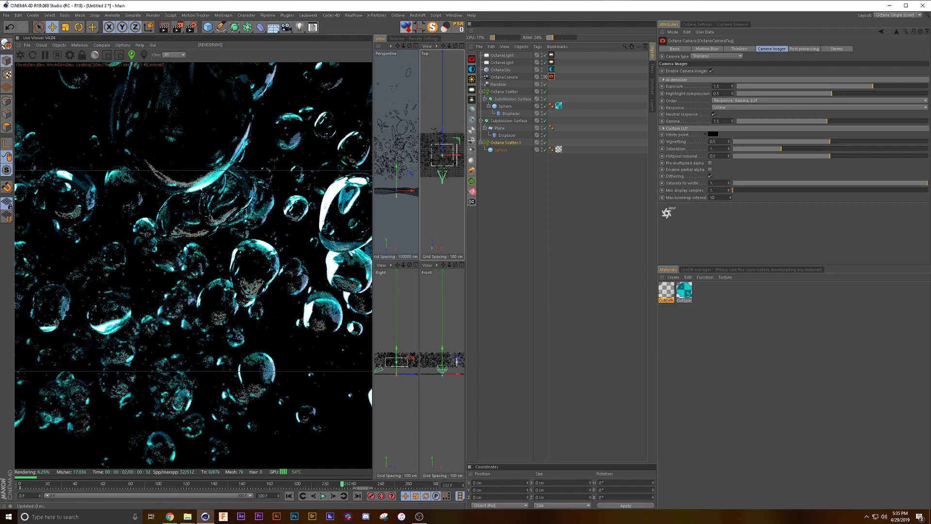
# Step: Pause the live render and add a Formula deformer under the Plane with a 100 cm height
pyautogui.click(340, 164)
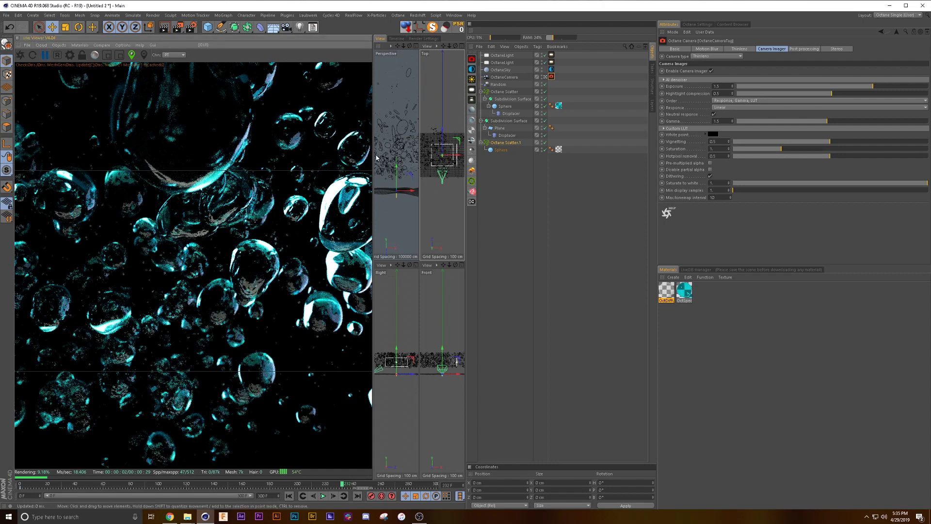
pyautogui.moveTo(373, 154); pyautogui.dragTo(188, 155)
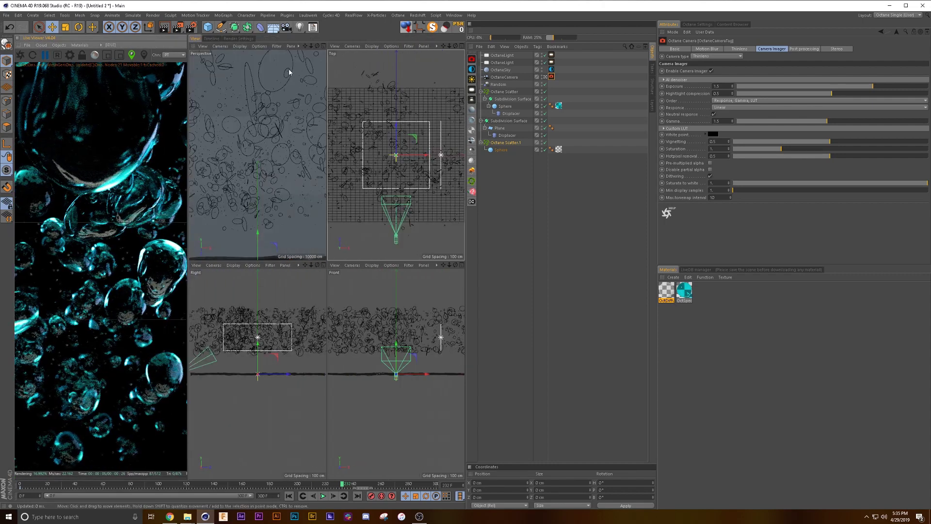
pyautogui.click(260, 27)
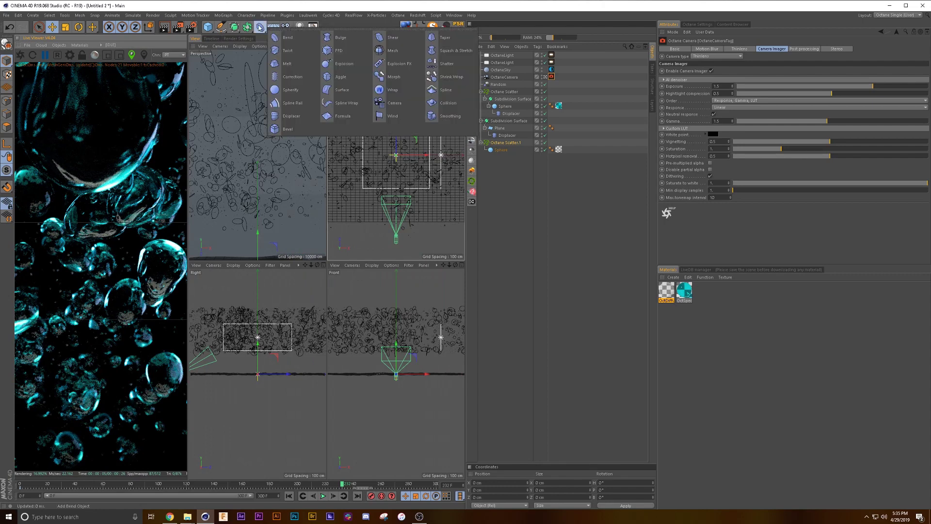
pyautogui.click(332, 116)
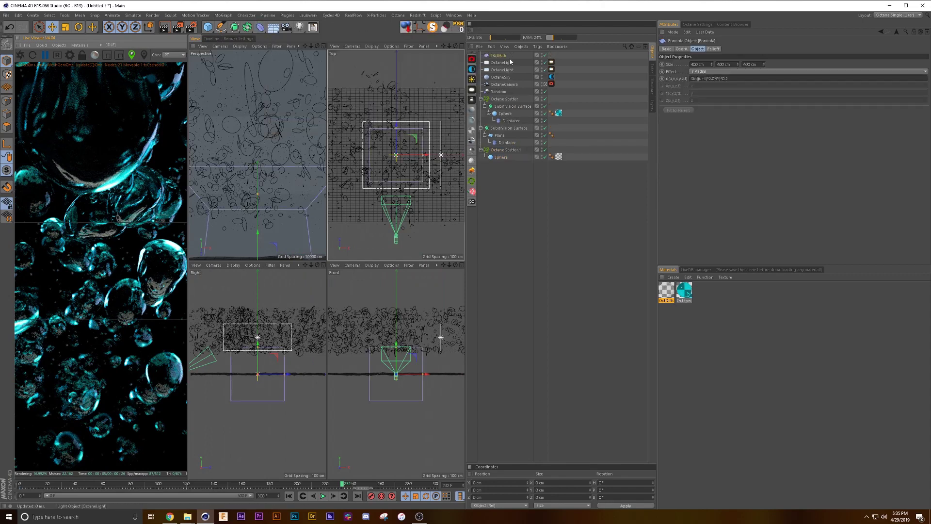
pyautogui.moveTo(499, 58); pyautogui.dragTo(500, 137)
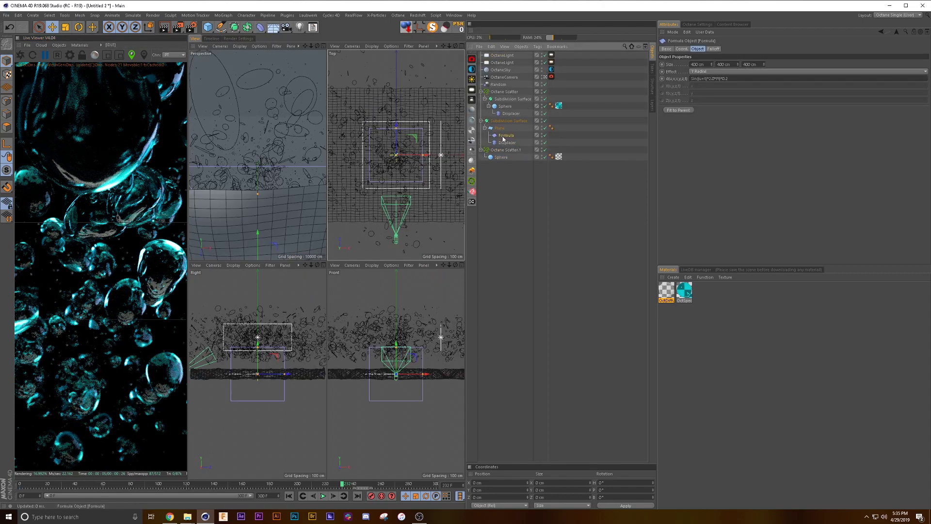
pyautogui.click(729, 65)
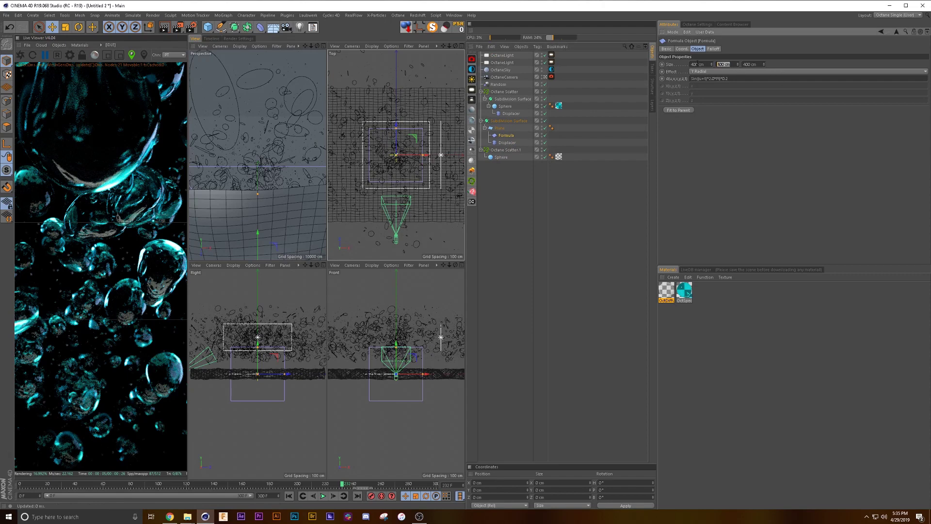
pyautogui.write('100')
pyautogui.press('Return')
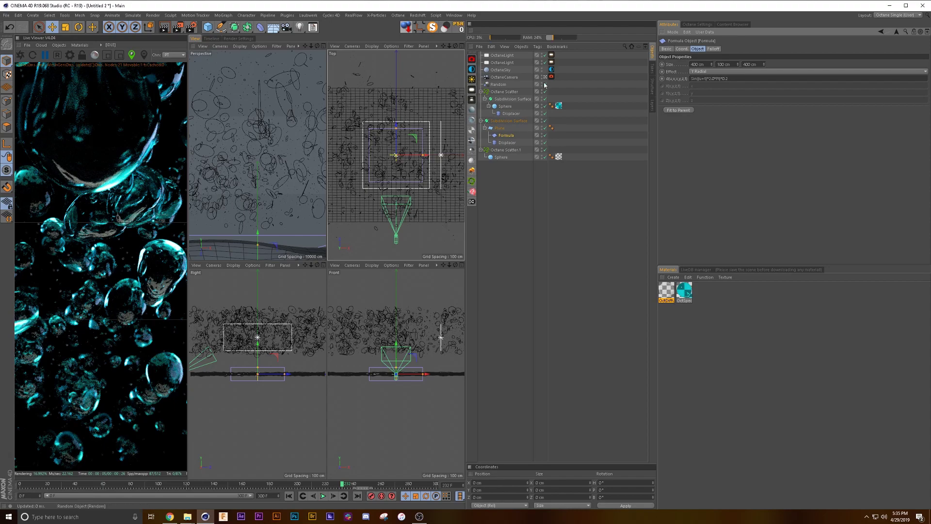
# Step: Switch off both Octane Scatters and play the animation to watch the plane ripple
pyautogui.keyDown('alt'); pyautogui.moveTo(272, 189); pyautogui.dragTo(284, 208); pyautogui.keyUp('alt')
pyautogui.middleClick(284, 207)
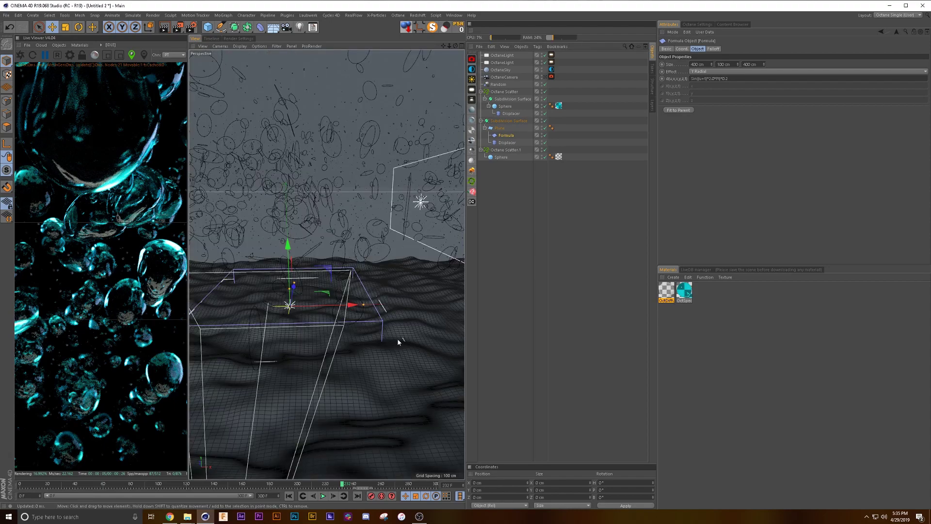
pyautogui.keyDown('alt'); pyautogui.moveTo(397, 338); pyautogui.dragTo(341, 374); pyautogui.keyUp('alt')
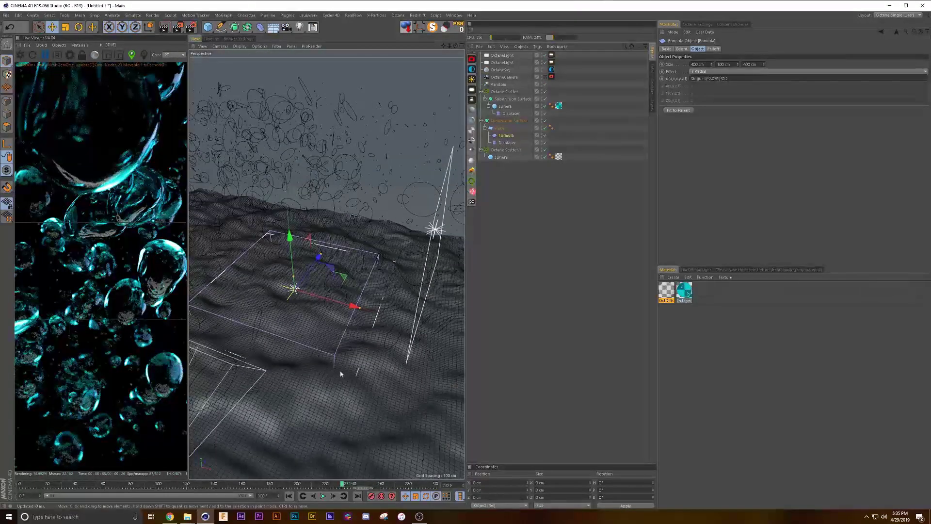
pyautogui.click(323, 495)
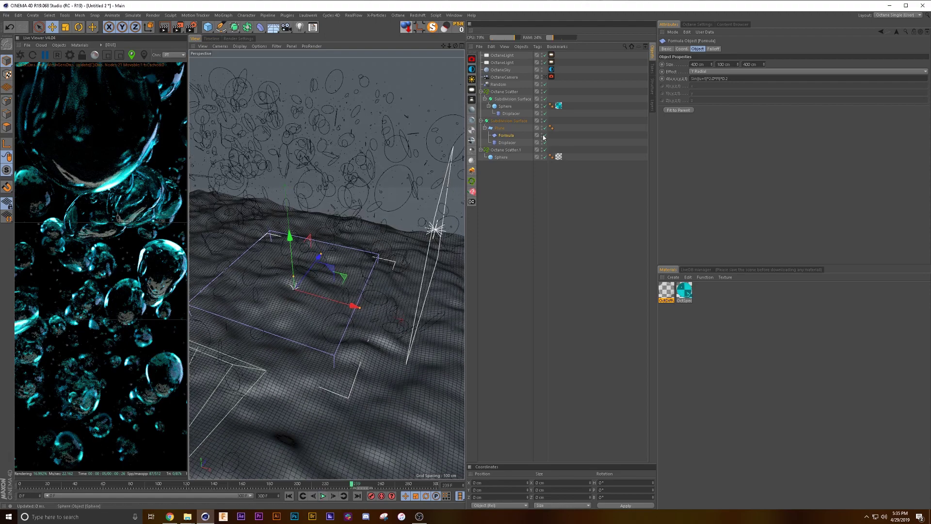
pyautogui.click(544, 91)
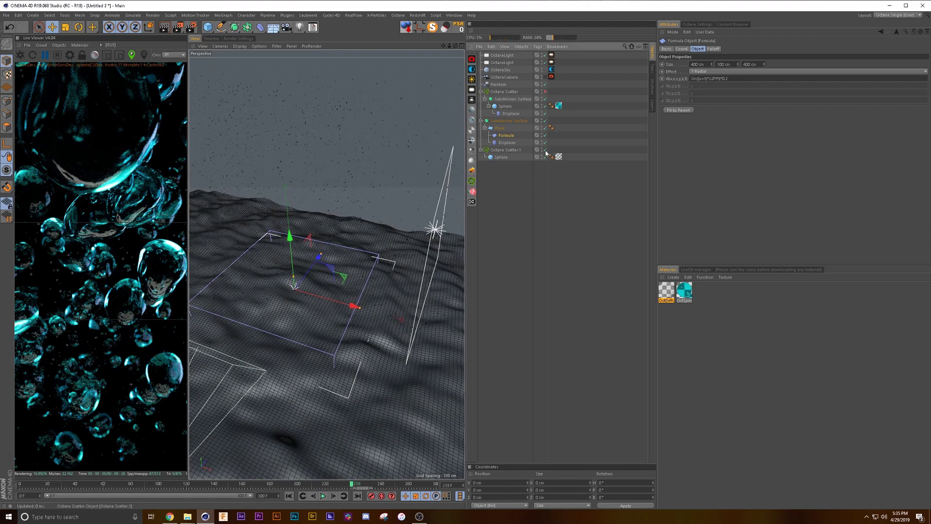
pyautogui.click(545, 150)
pyautogui.click(323, 496)
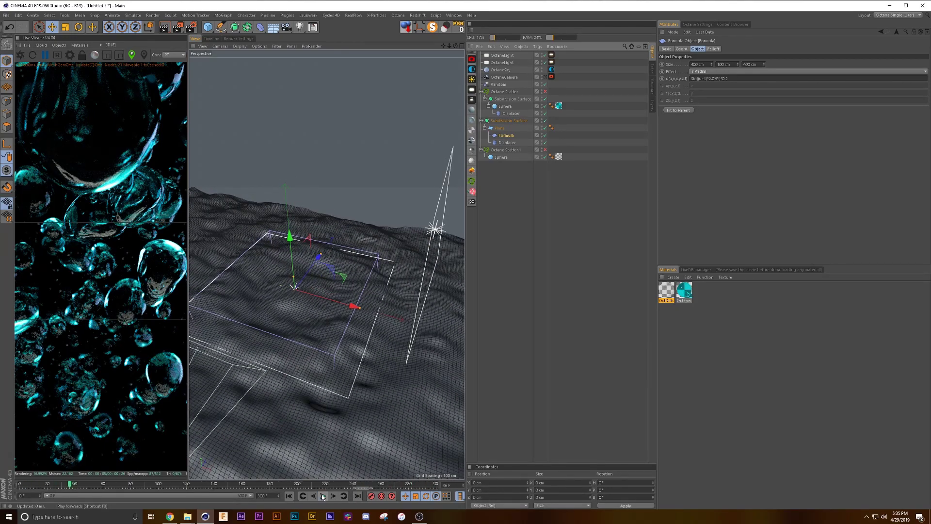
pyautogui.click(323, 495)
pyautogui.doubleClick(704, 79)
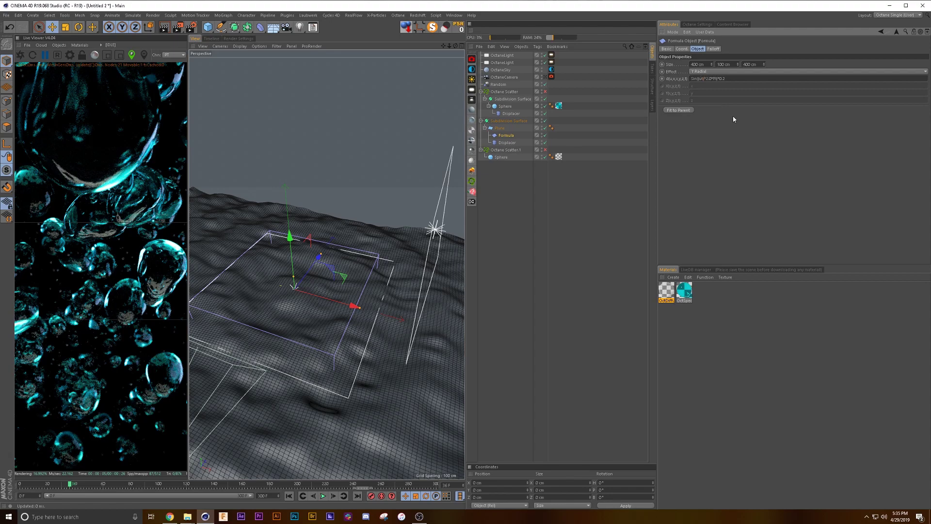
# Step: Commit the revised wave formula, stop playback and re-enable Octane Scatter
pyautogui.press('Return')
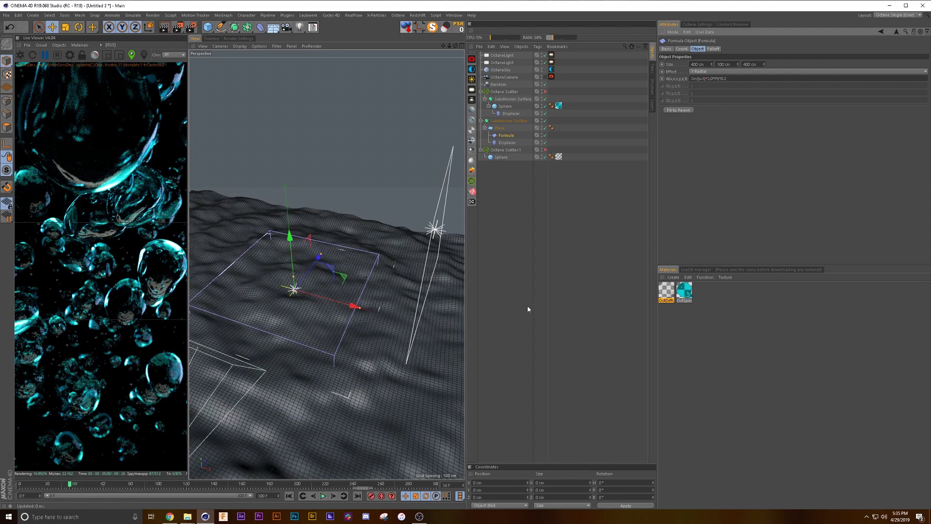
pyautogui.click(323, 495)
pyautogui.click(545, 92)
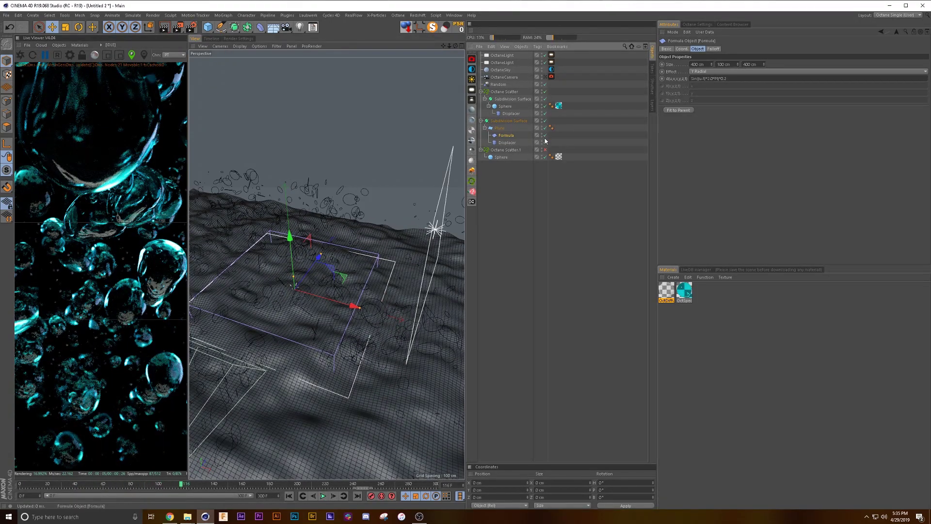
# Step: Render through the OctaneCamera in a larger Live Viewer and scrub the timeline to preview the bubbles
pyautogui.click(544, 77)
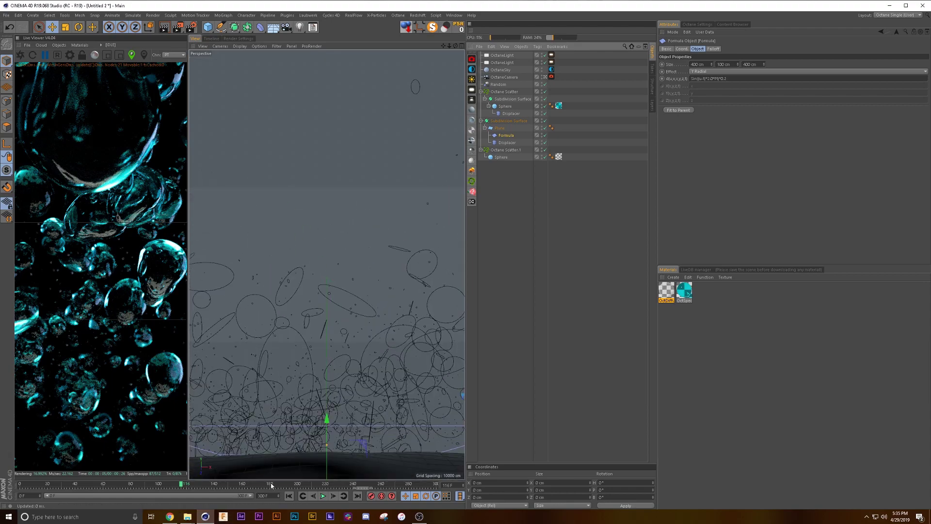
pyautogui.click(20, 55)
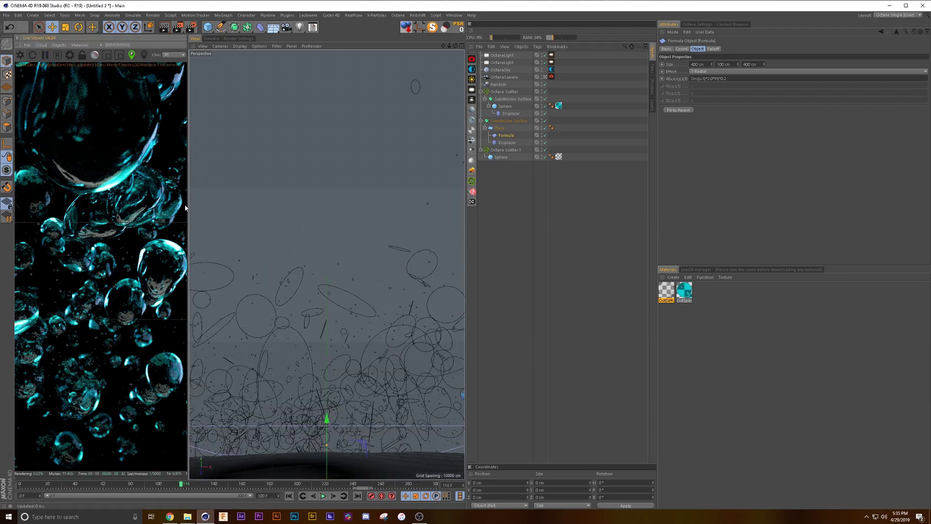
pyautogui.moveTo(188, 206); pyautogui.dragTo(338, 206)
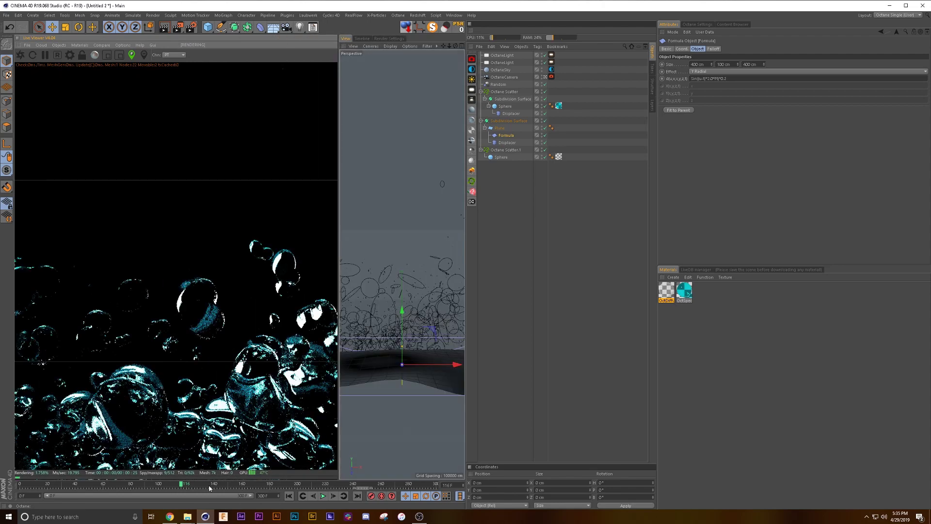
pyautogui.moveTo(206, 484); pyautogui.dragTo(374, 485)
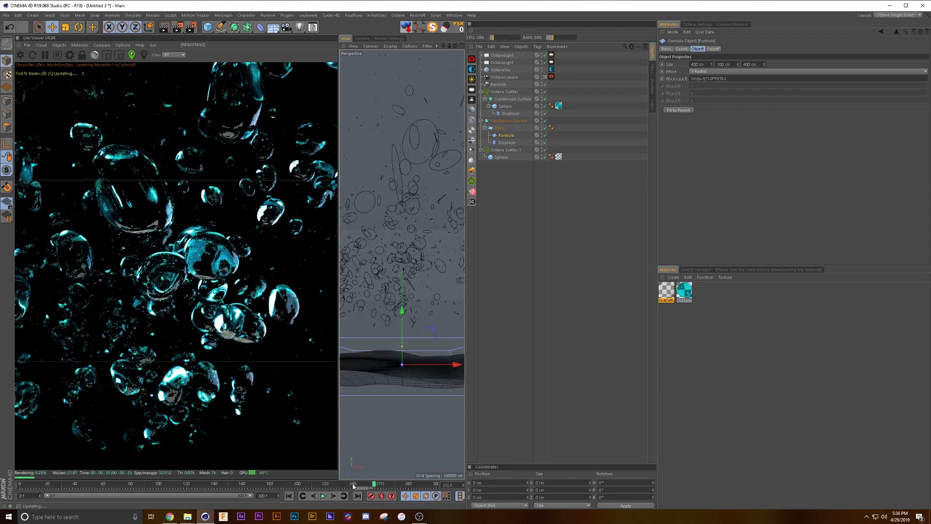
pyautogui.moveTo(278, 486); pyautogui.dragTo(99, 484)
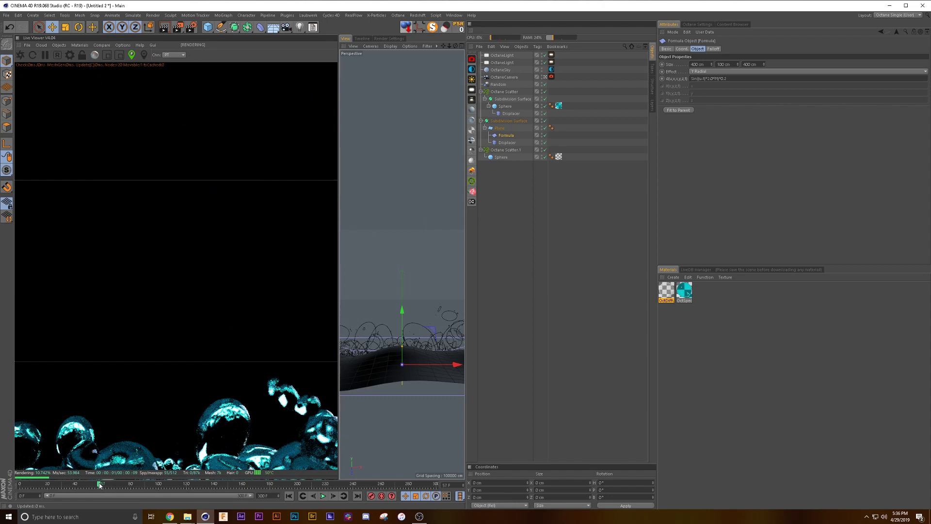
pyautogui.moveTo(154, 485); pyautogui.dragTo(245, 487)
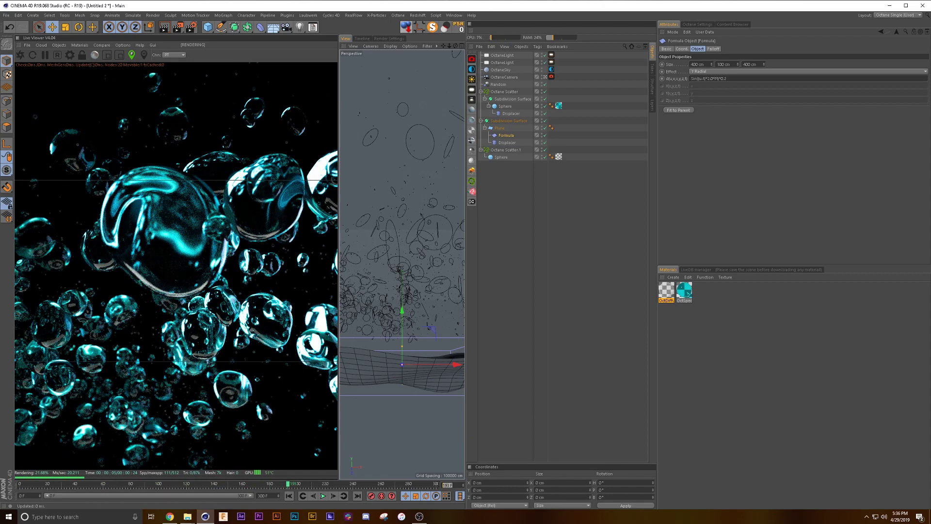
# Step: Keyframe both Sphere objects' radius at frame 270
pyautogui.click(395, 484)
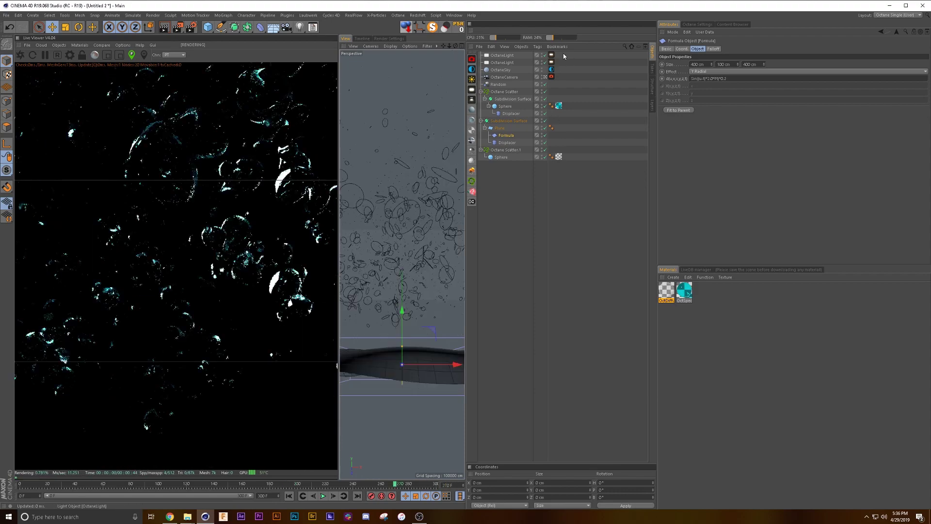
pyautogui.click(500, 157)
pyautogui.keyDown('ctrl'); pyautogui.click(505, 106); pyautogui.keyUp('ctrl')
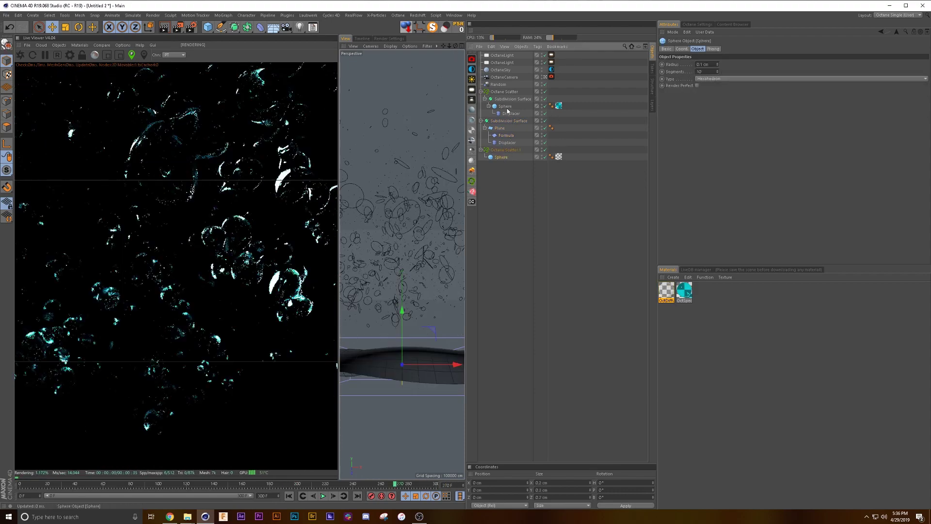
pyautogui.keyDown('ctrl'); pyautogui.click(662, 64); pyautogui.keyUp('ctrl')
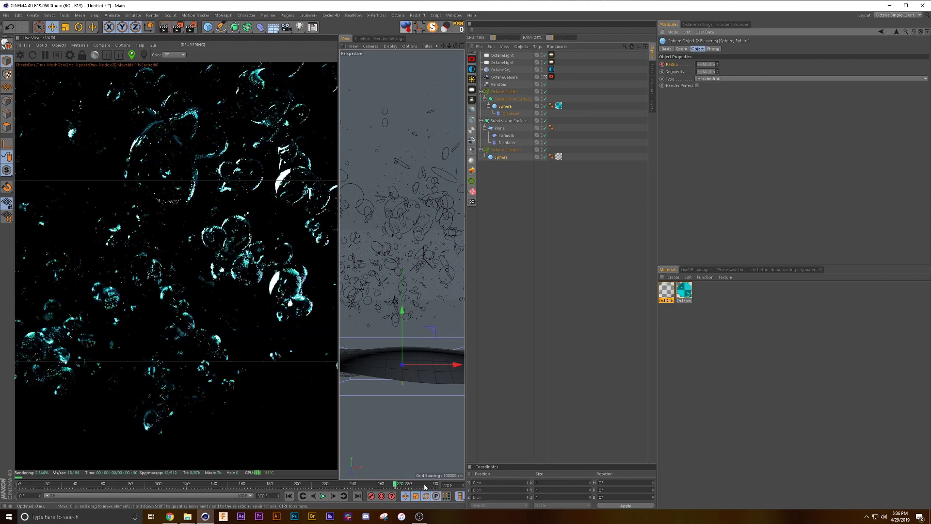
# Step: At frame 300, set the spheres' radius to 0 cm and keyframe it
pyautogui.click(357, 496)
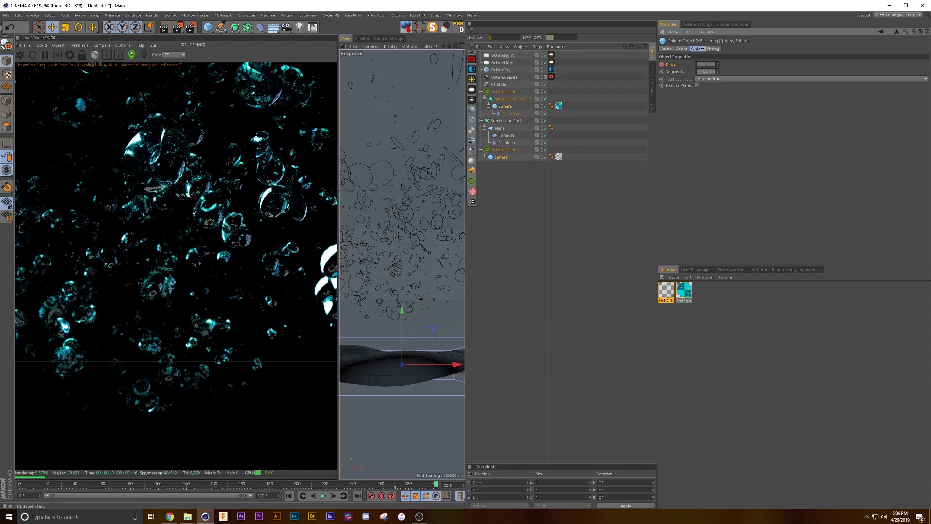
pyautogui.write('0')
pyautogui.press('Return')
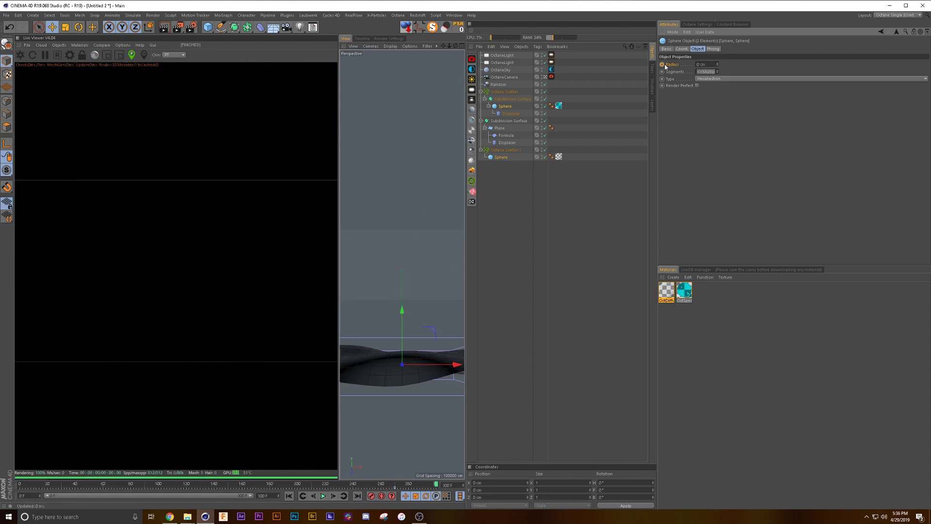
pyautogui.click(662, 64)
# Step: Scrub between frames 279 and 198 to check the bubbles shrinking
pyautogui.moveTo(436, 486); pyautogui.dragTo(355, 487)
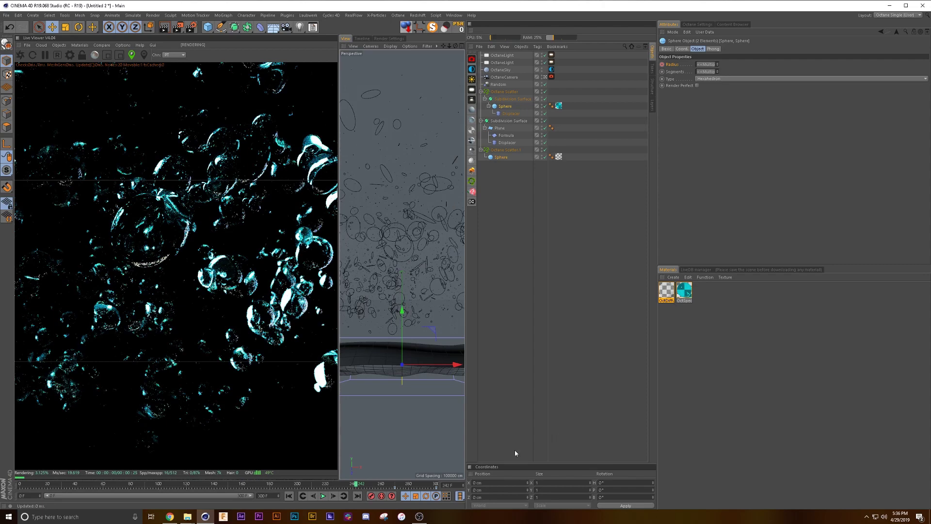
pyautogui.click(408, 486)
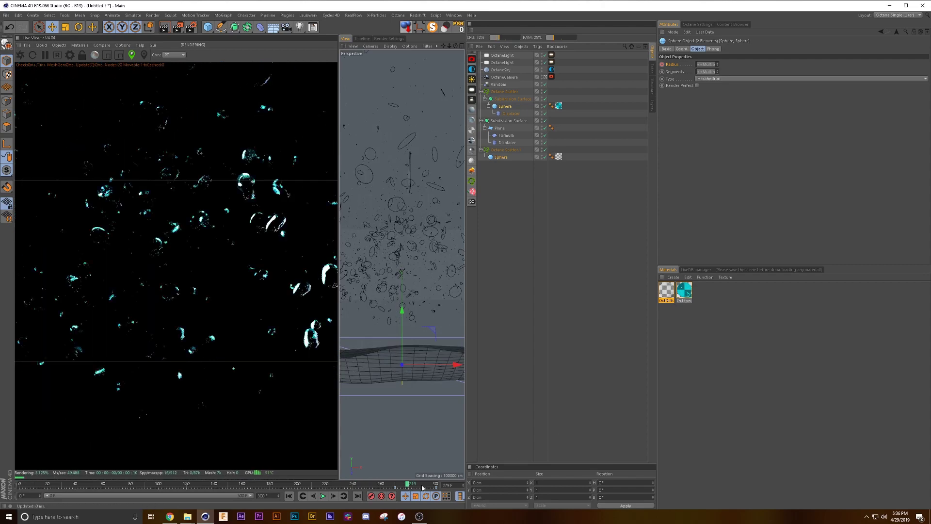
pyautogui.moveTo(422, 487); pyautogui.dragTo(363, 484)
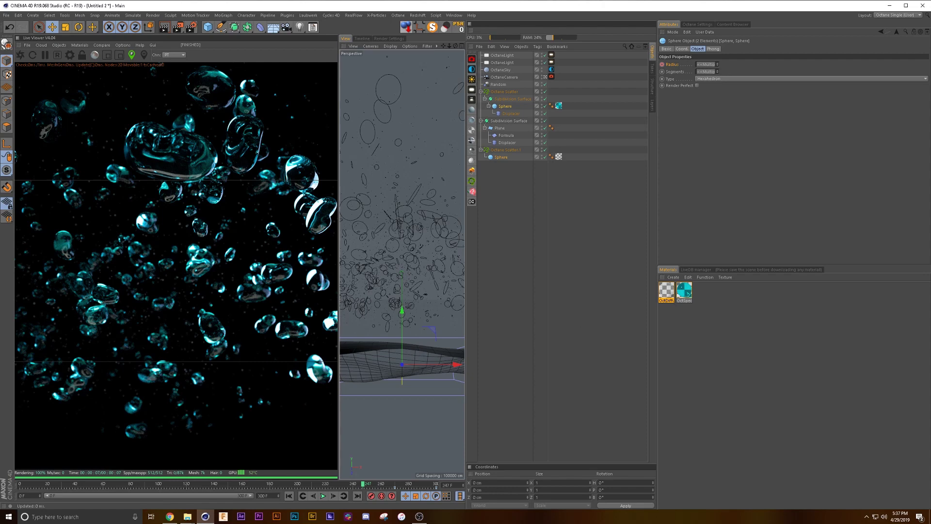
# Step: Open File Explorer from the taskbar to find the test render video
pyautogui.click(187, 516)
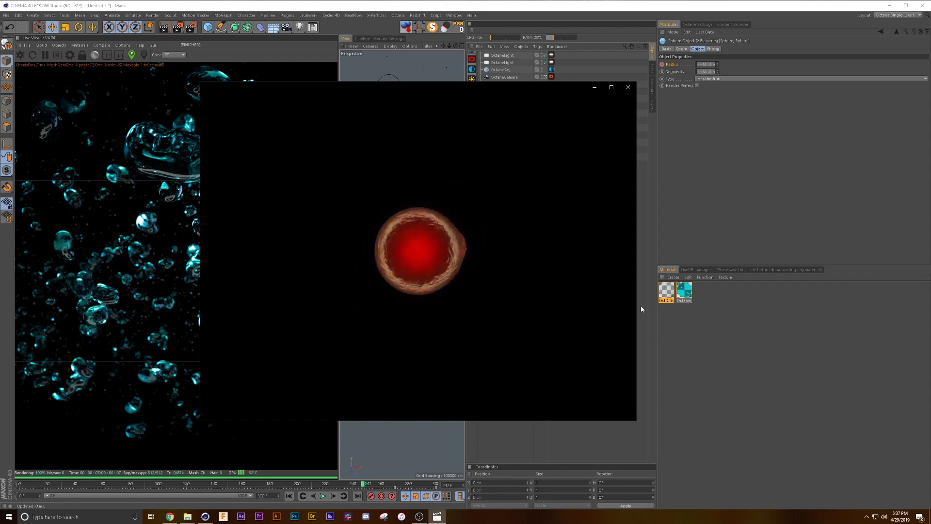
# Step: Play the Full Test video in Movies & TV, then close the player
pyautogui.click(418, 406)
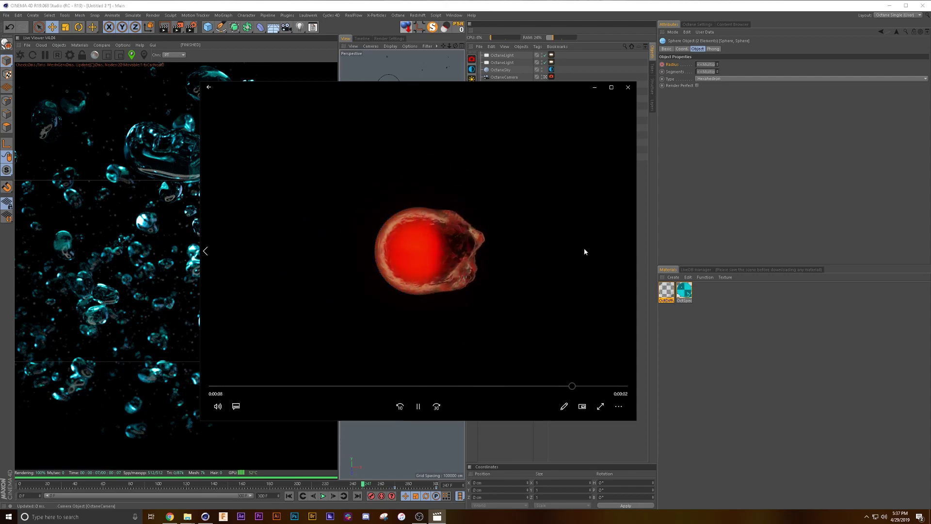
pyautogui.click(627, 88)
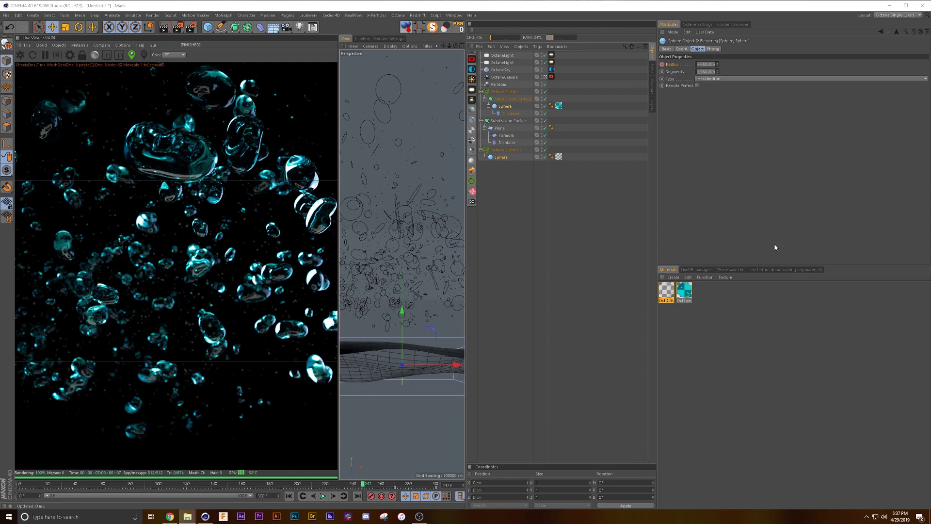